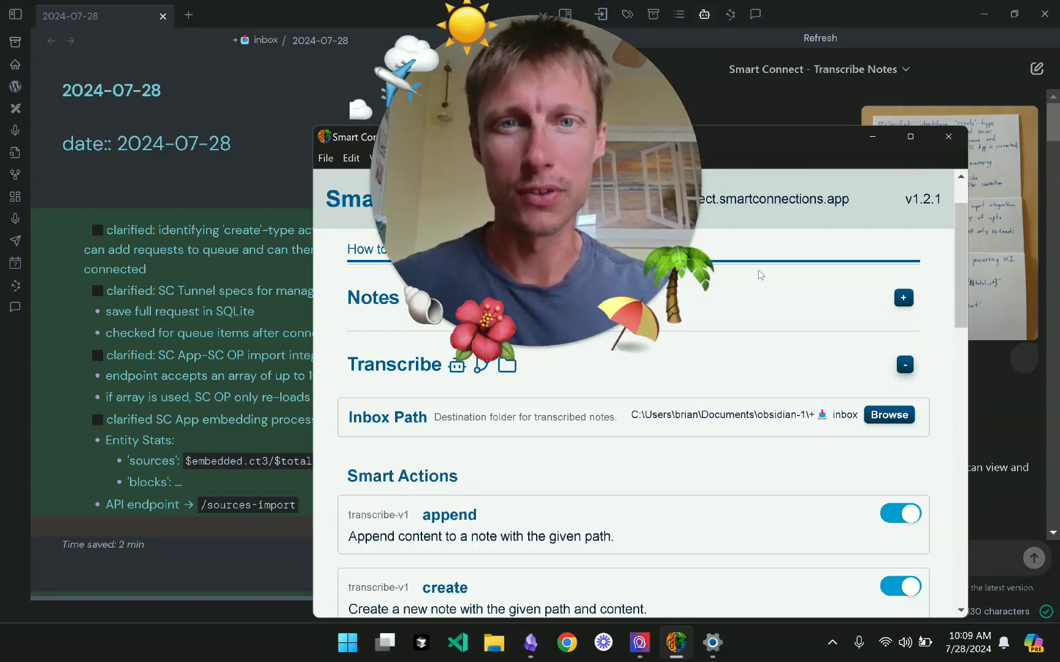
Open the Transcribe Notes GPT page from Smart Connect, view its builder links and close the browser window.
left_click_drag(775, 137, 479, 90)
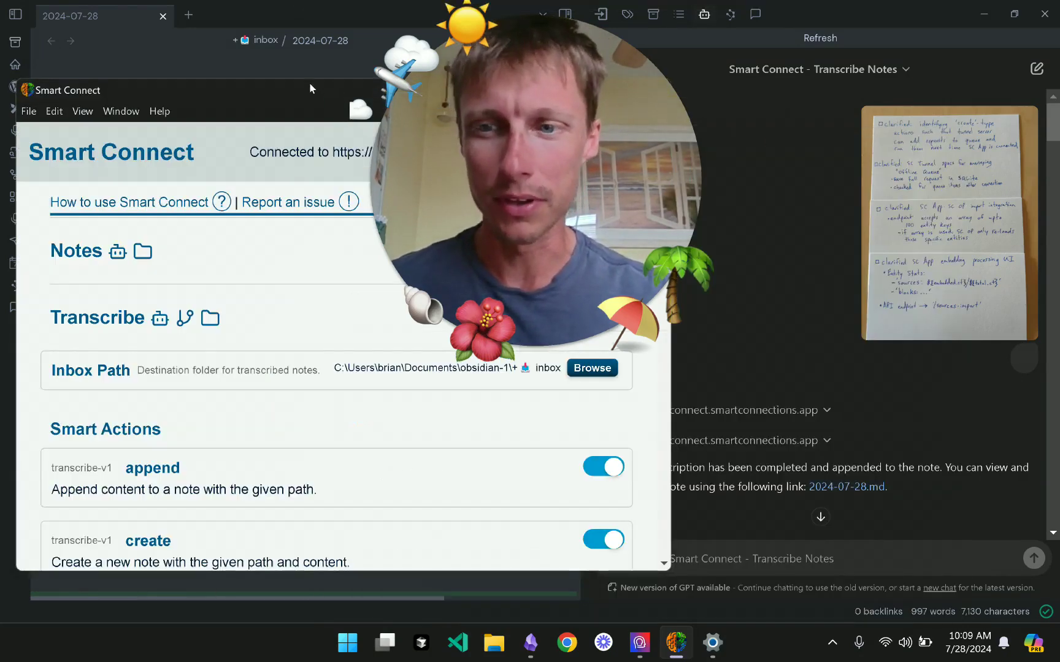
left_click_drag(350, 86, 387, 87)
left_click(198, 321)
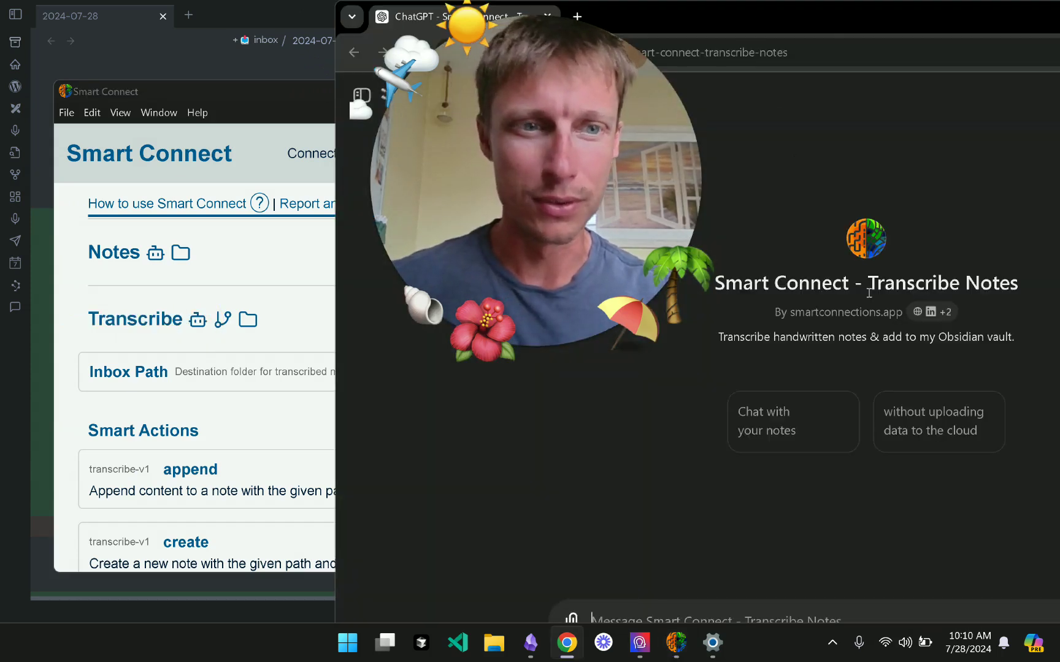
left_click(932, 311)
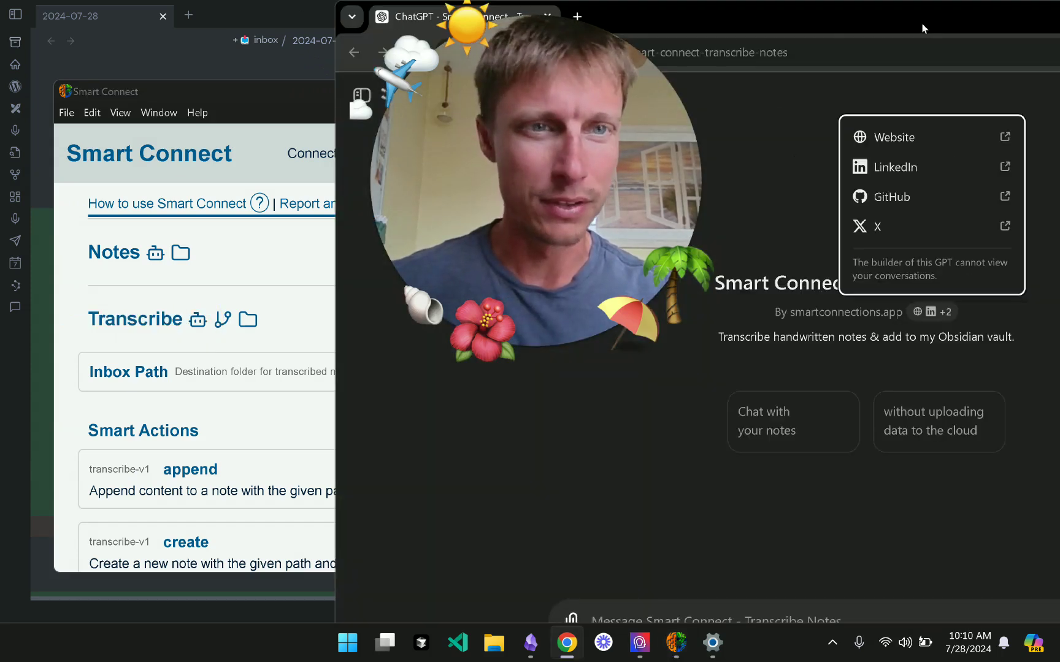
left_click_drag(910, 21, 404, 100)
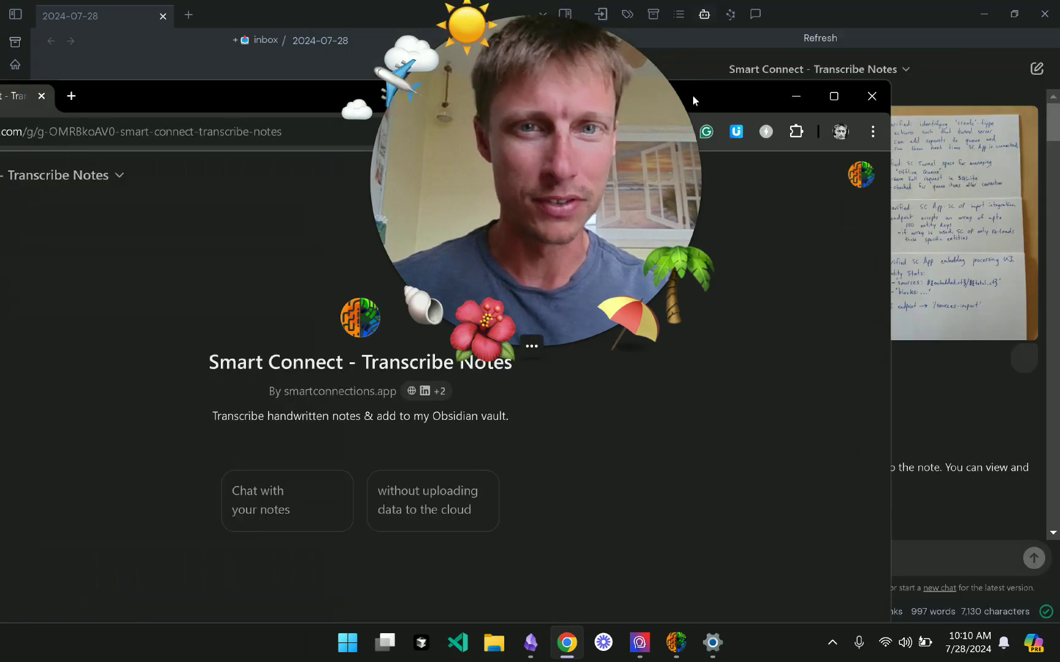
left_click(871, 96)
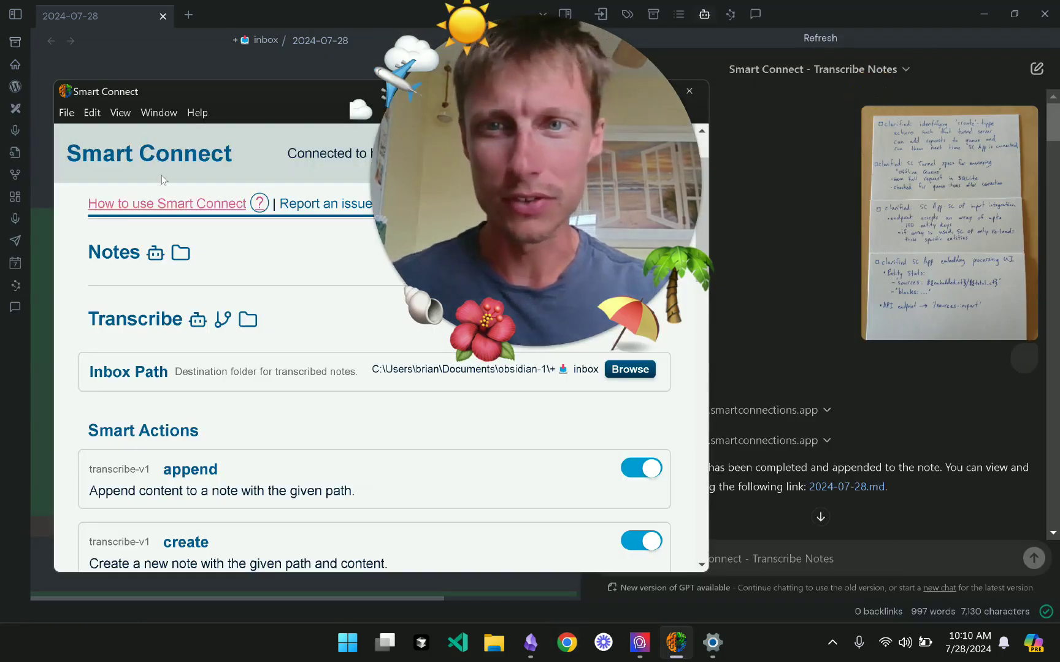
Move the Smart Connect window aside and minimize it to return to the 2024-07-28 note in Obsidian.
left_click(281, 88)
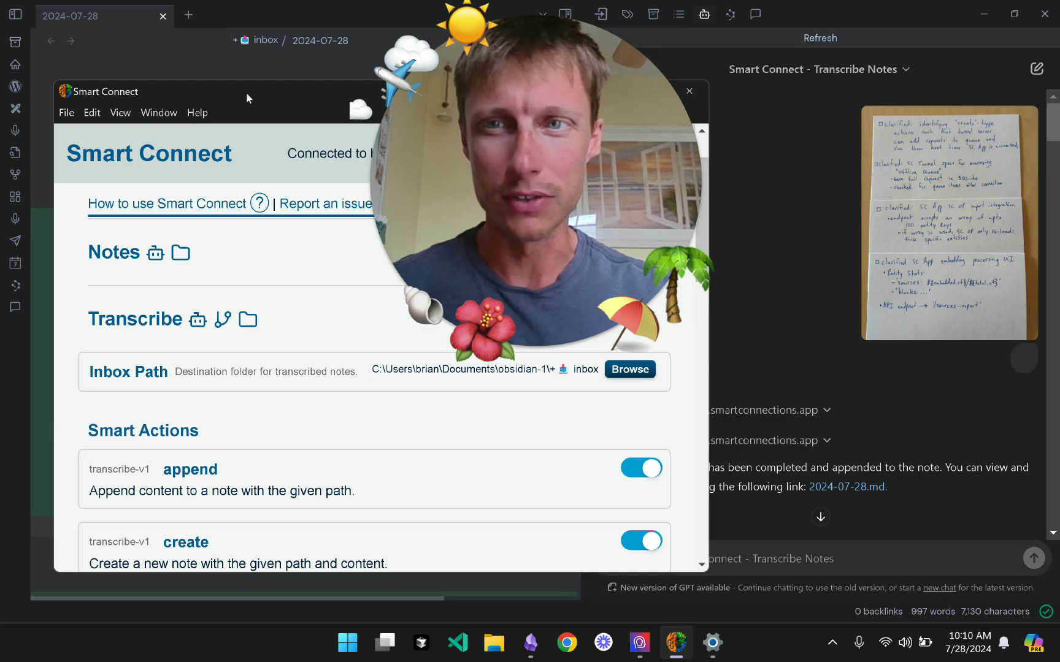
left_click_drag(268, 105, 620, 56)
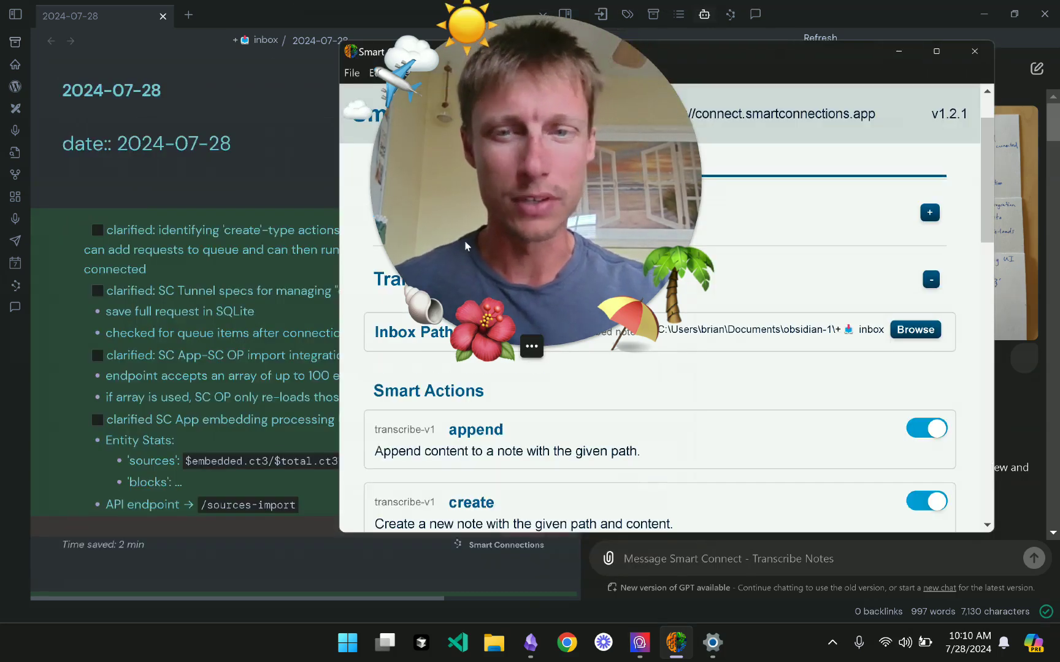
left_click(790, 6)
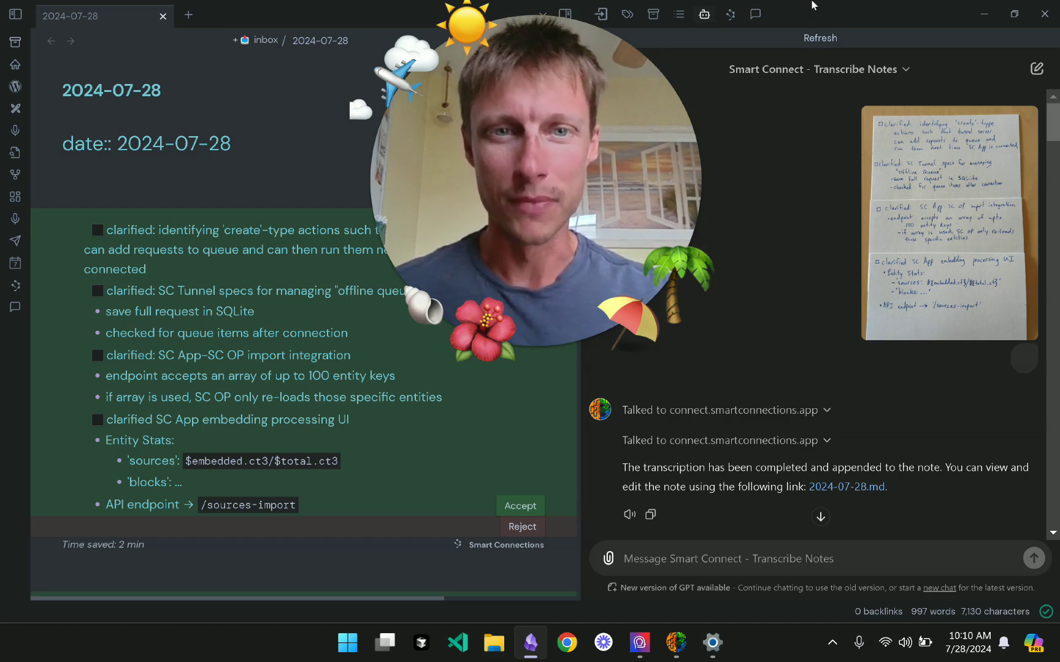
left_click(675, 651)
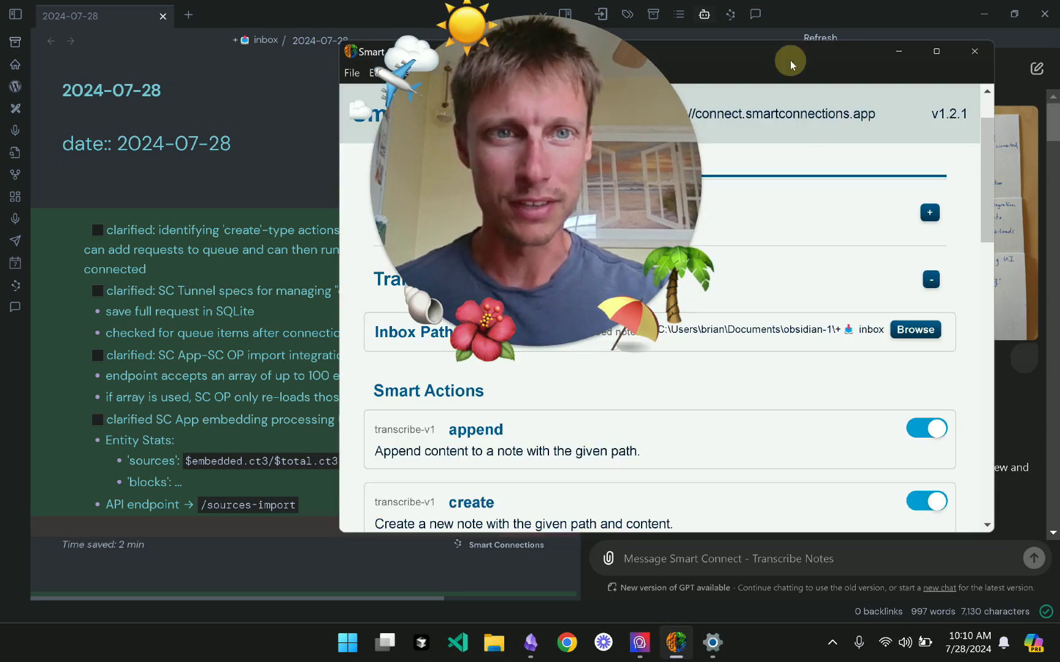
left_click_drag(789, 61, 827, 186)
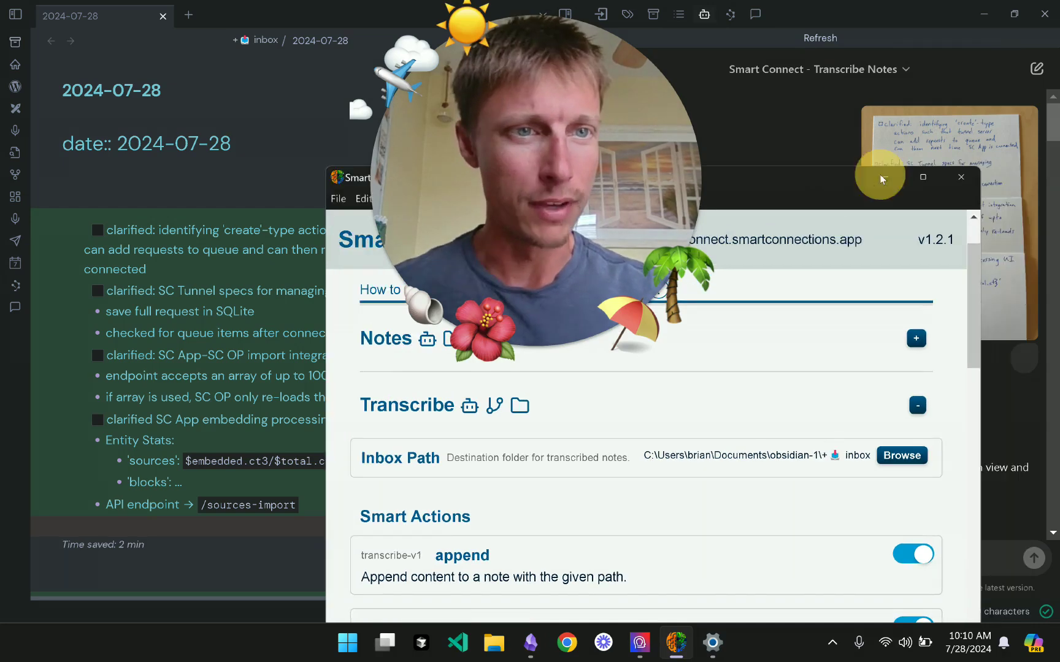
left_click(880, 175)
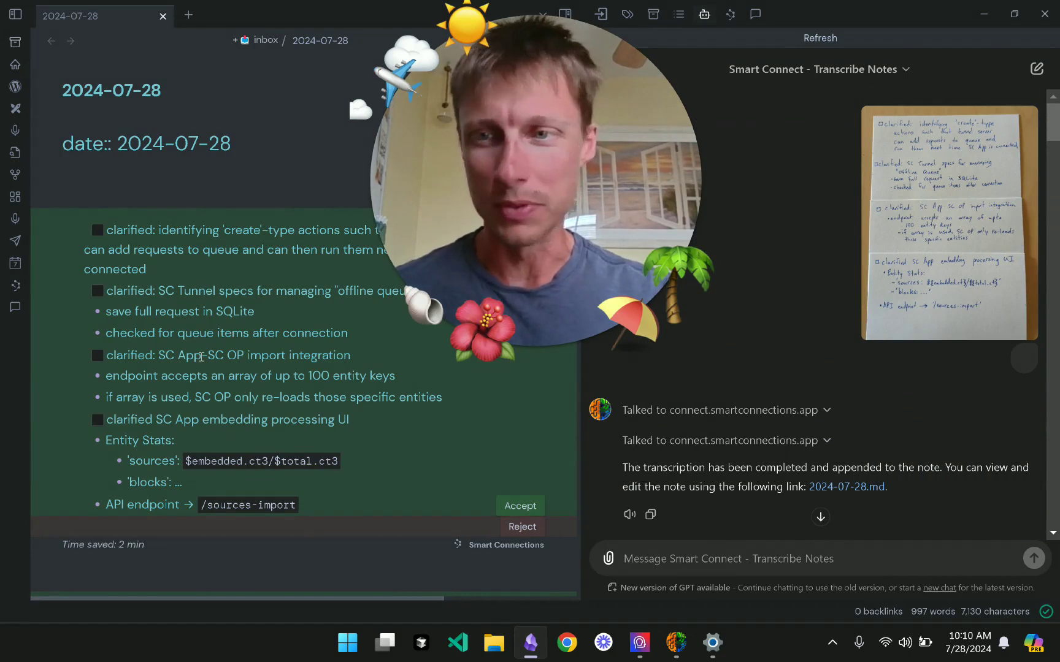
scroll(201, 357, "down", 15)
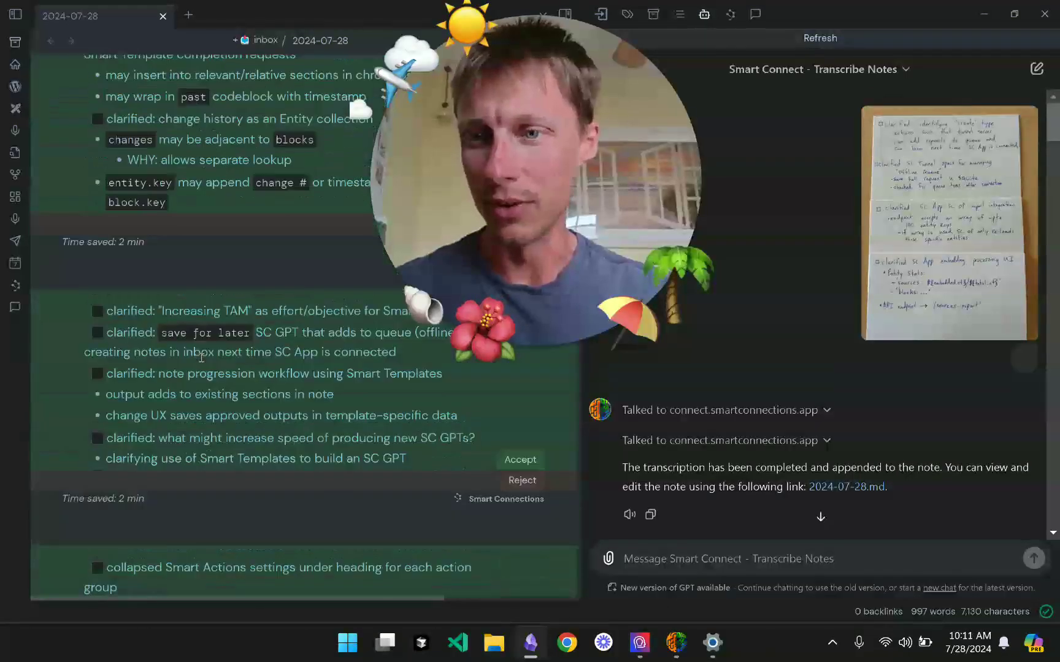
scroll(201, 357, "down", 15)
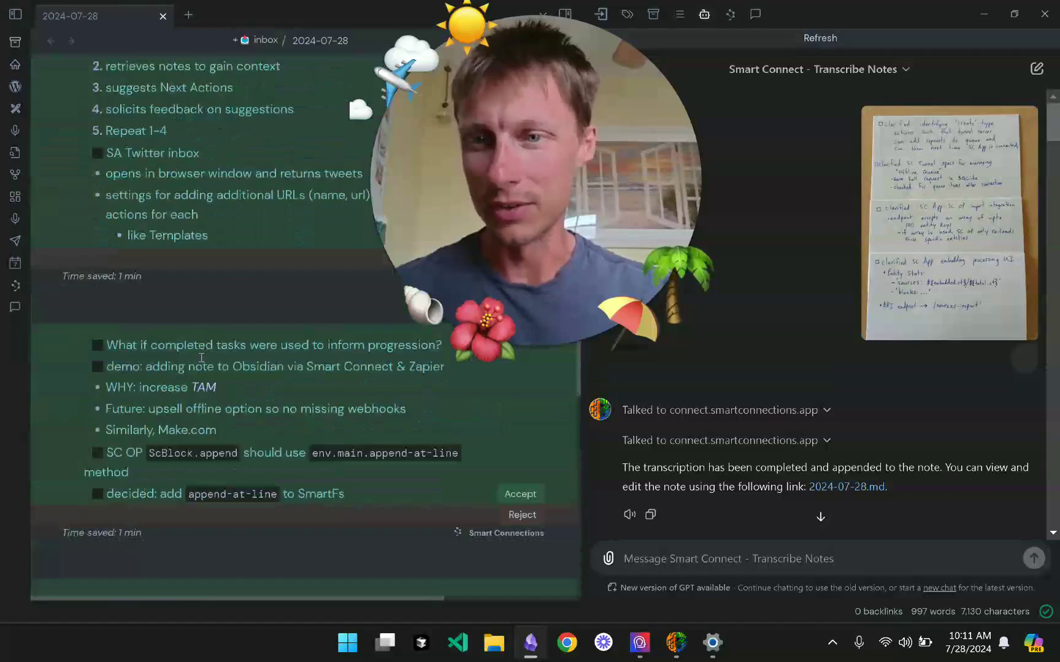
scroll(201, 357, "down", 3)
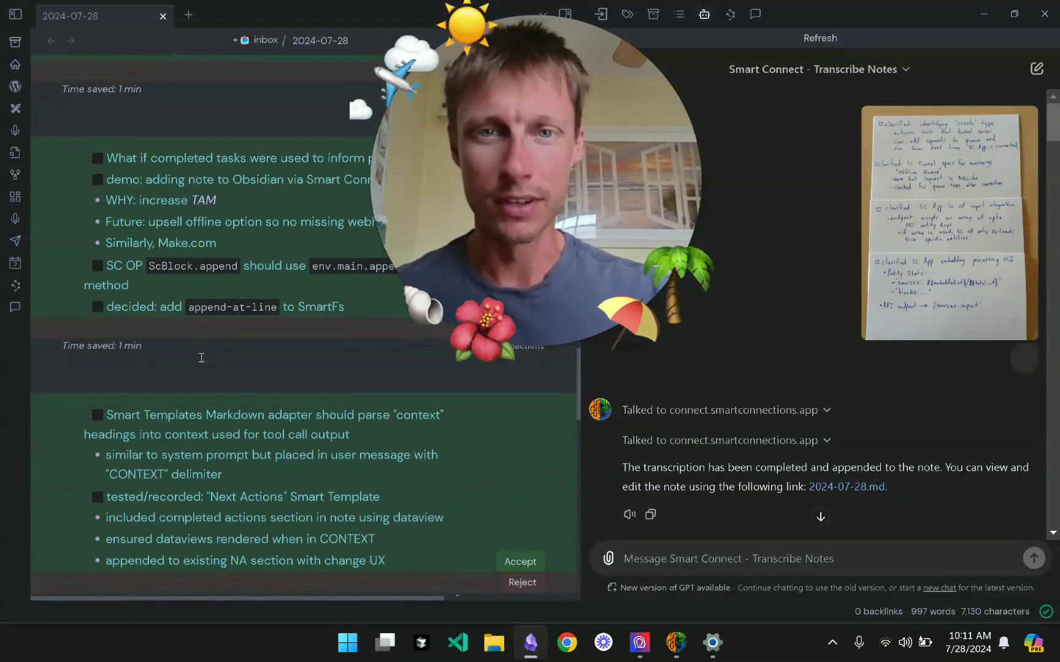
scroll(201, 358, "up", 20)
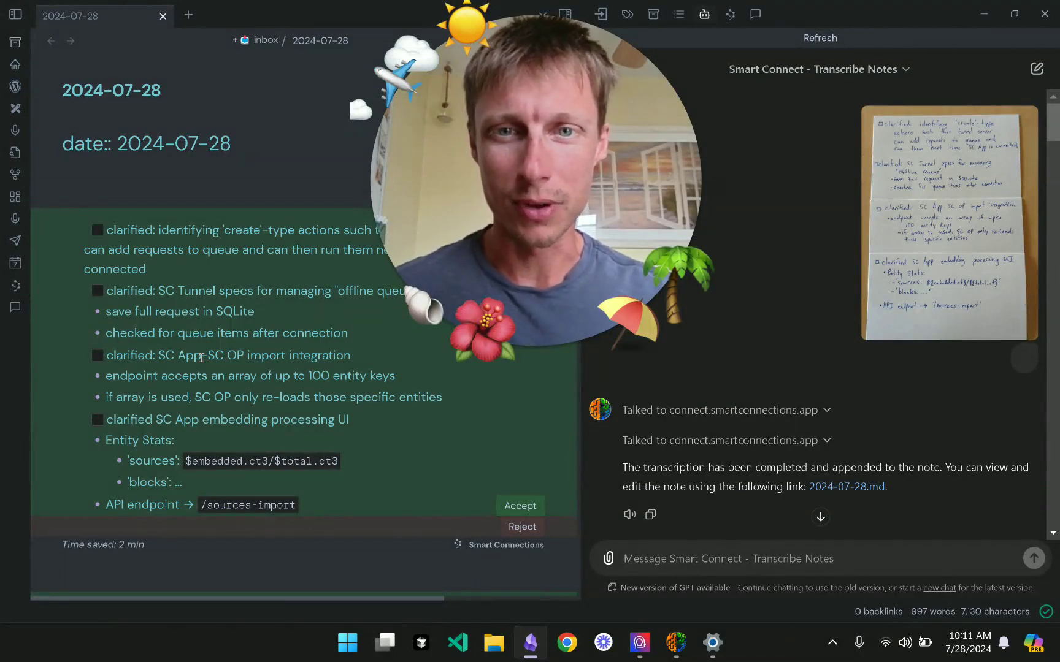
left_click(510, 348)
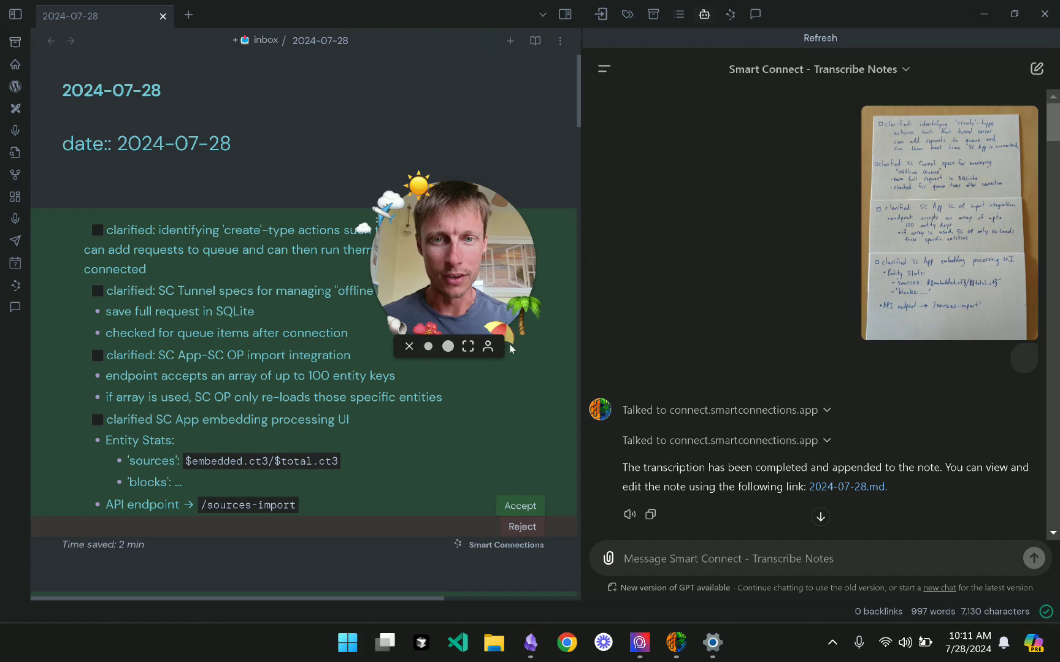
left_click_drag(469, 291, 589, 128)
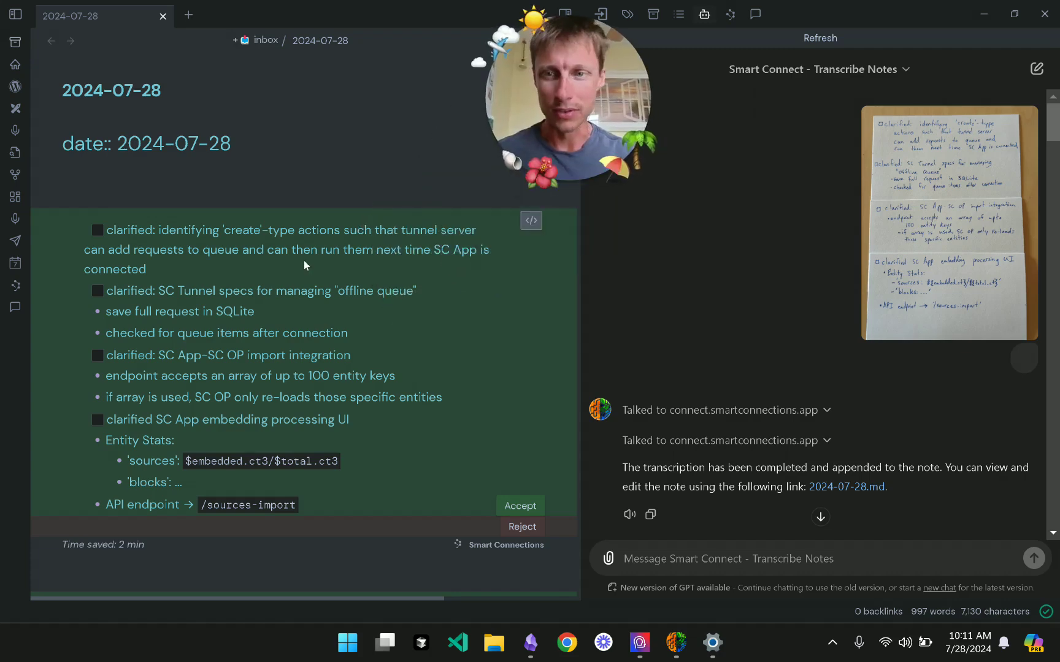
Enlarge the handwritten photo about 'create'-type actions in the chat and accept its transcription in the 2024-07-28 note.
scroll(304, 265, "down", 1)
left_click(897, 214)
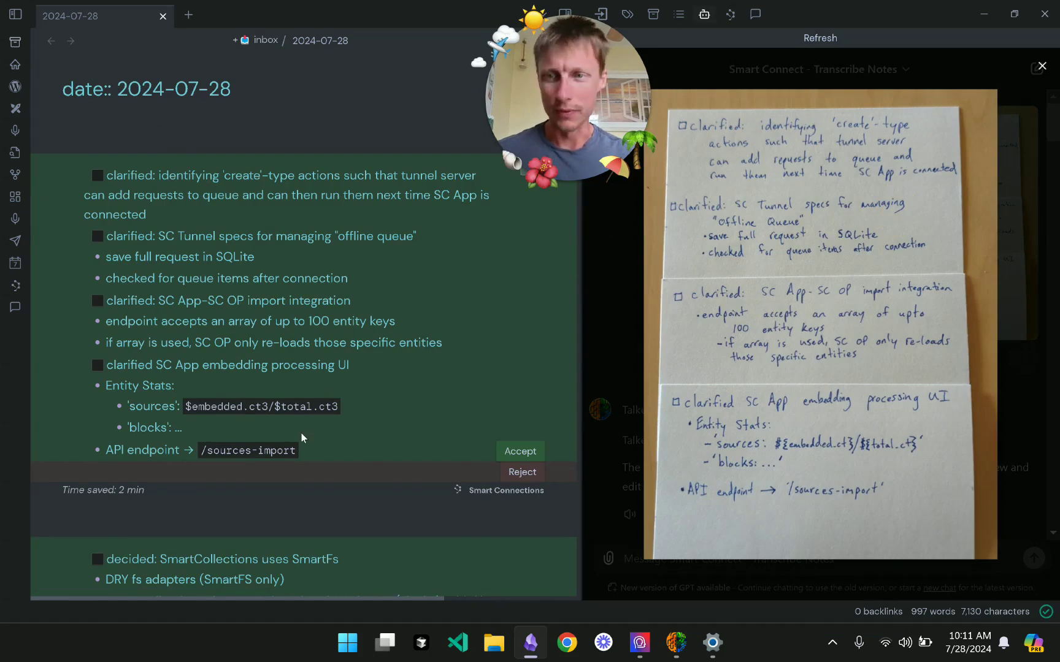
left_click(520, 451)
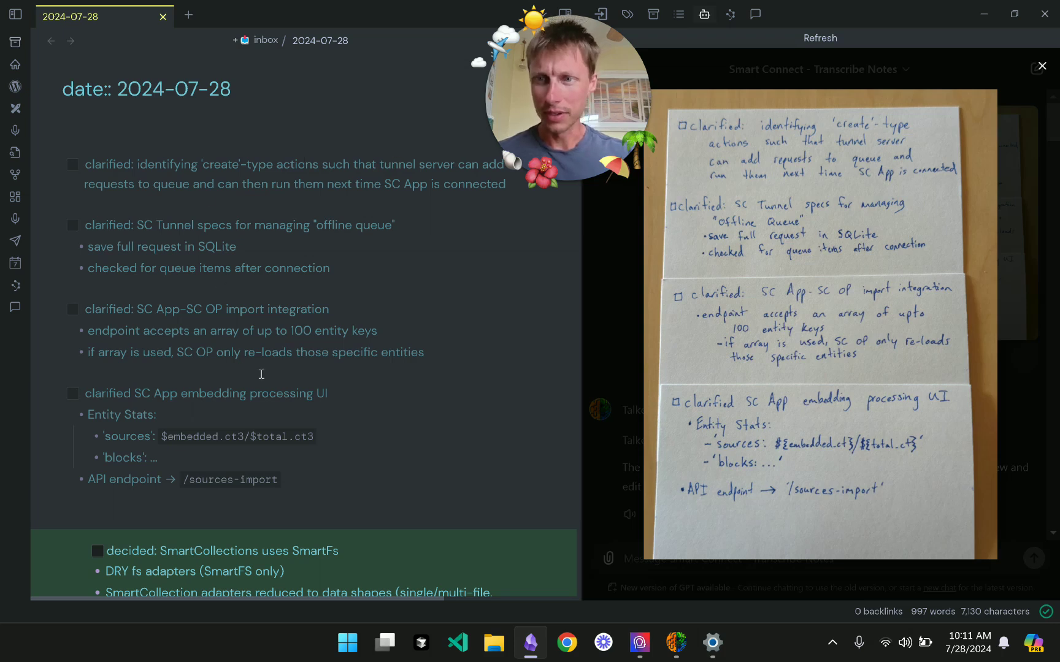
Correct the 'sources' code under Entity Stats to ${embedded_ct}/${total_ct} so that it matches the handwritten card.
scroll(491, 266, "down", 2)
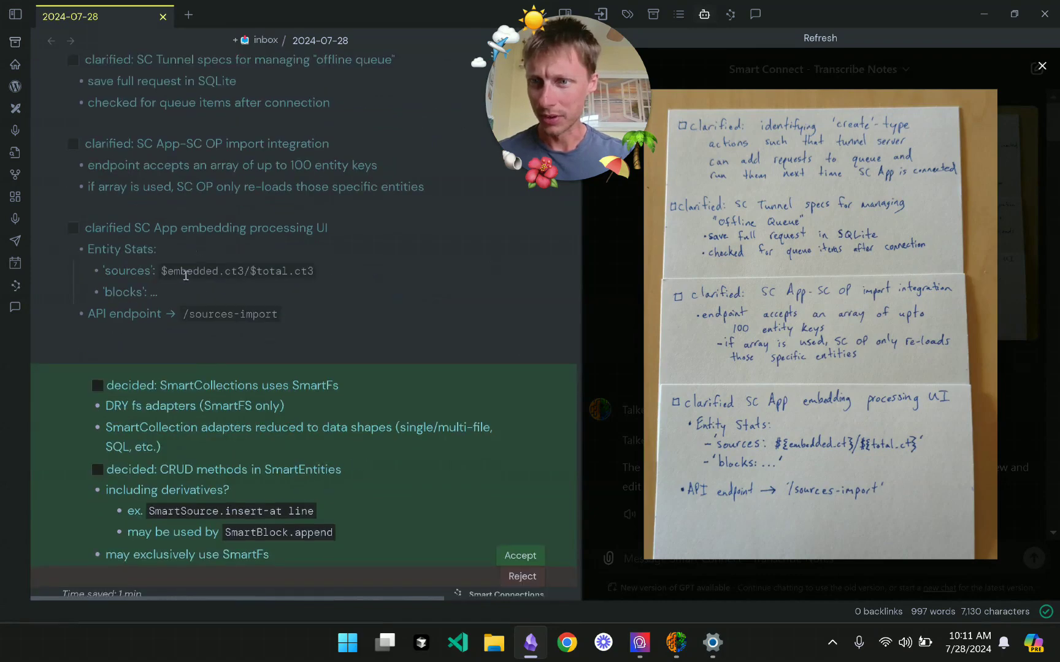
left_click(186, 276)
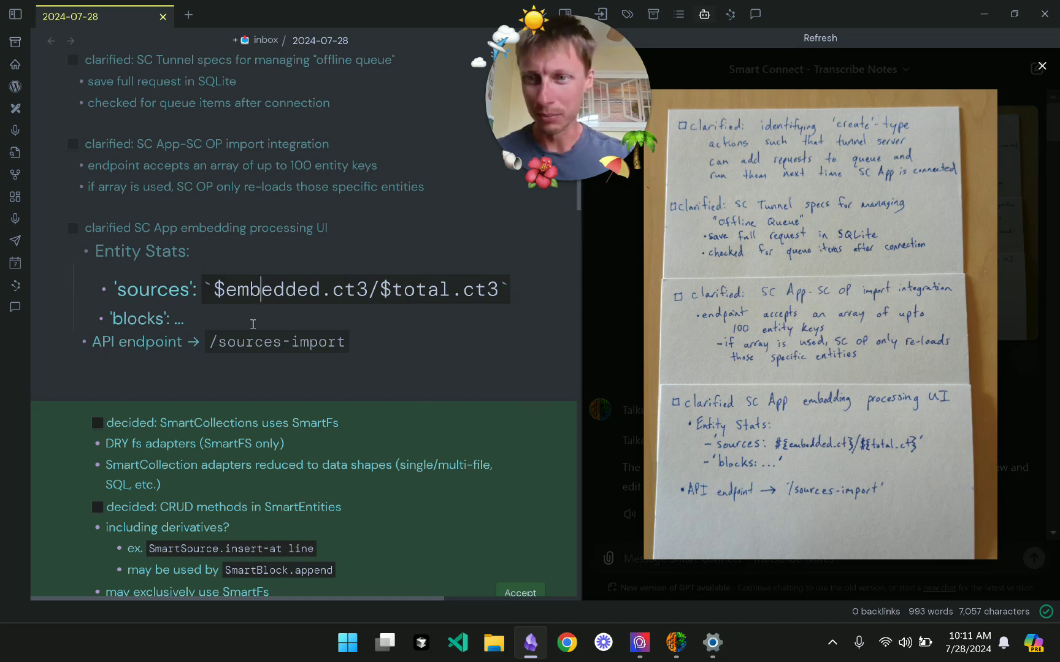
type("{")
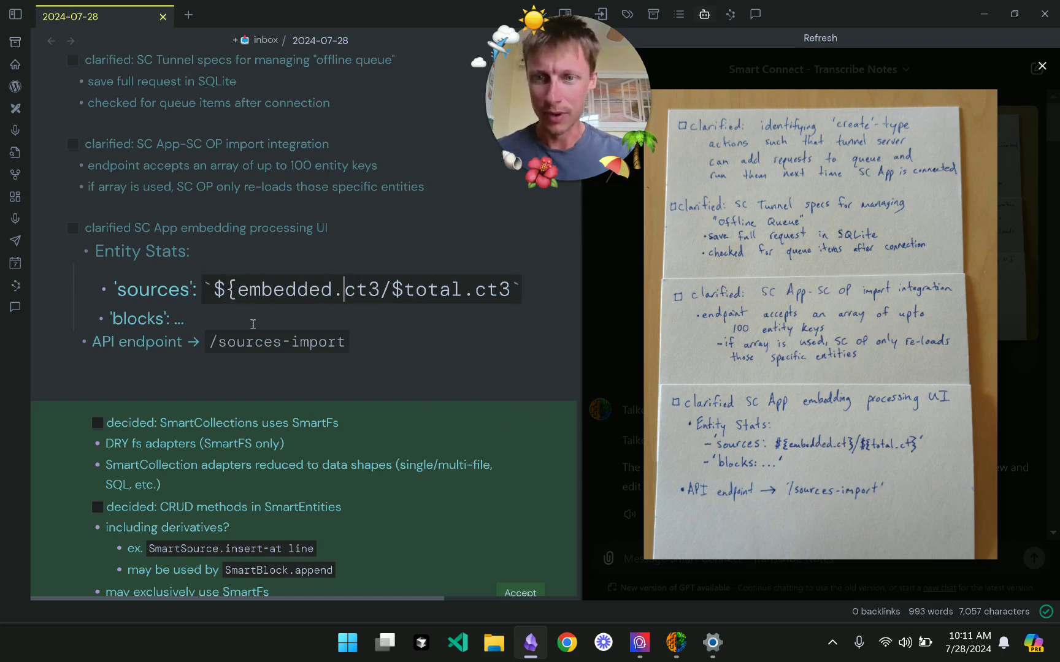
key("BackSpace")
type("_")
key("Right")
key("Right")
key("Right")
key("BackSpace")
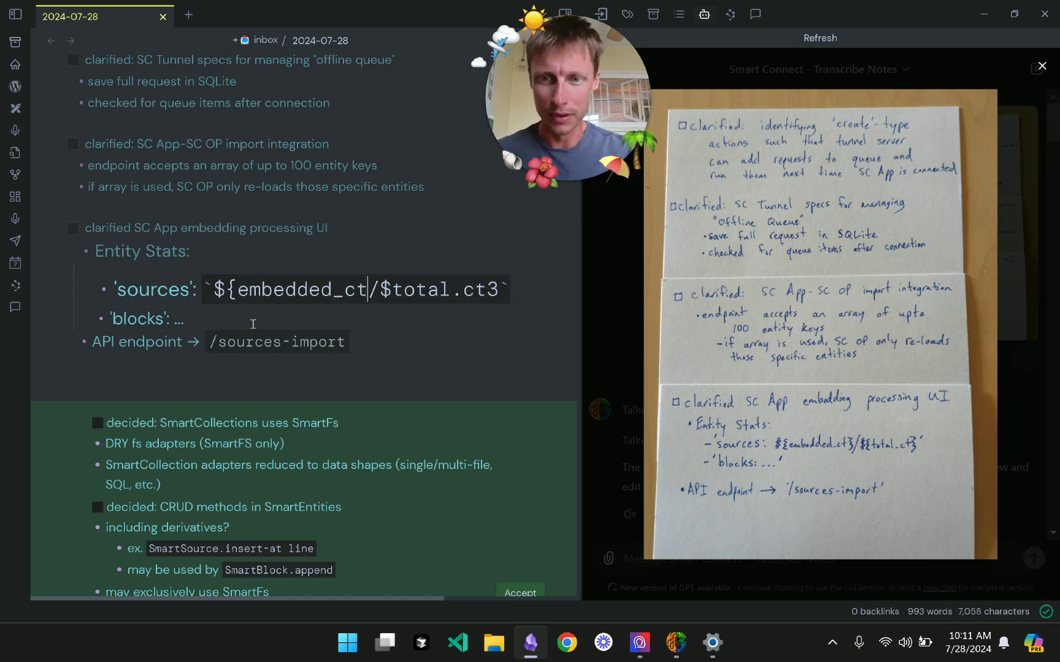
type("}")
key("Right")
key("Right")
type("{")
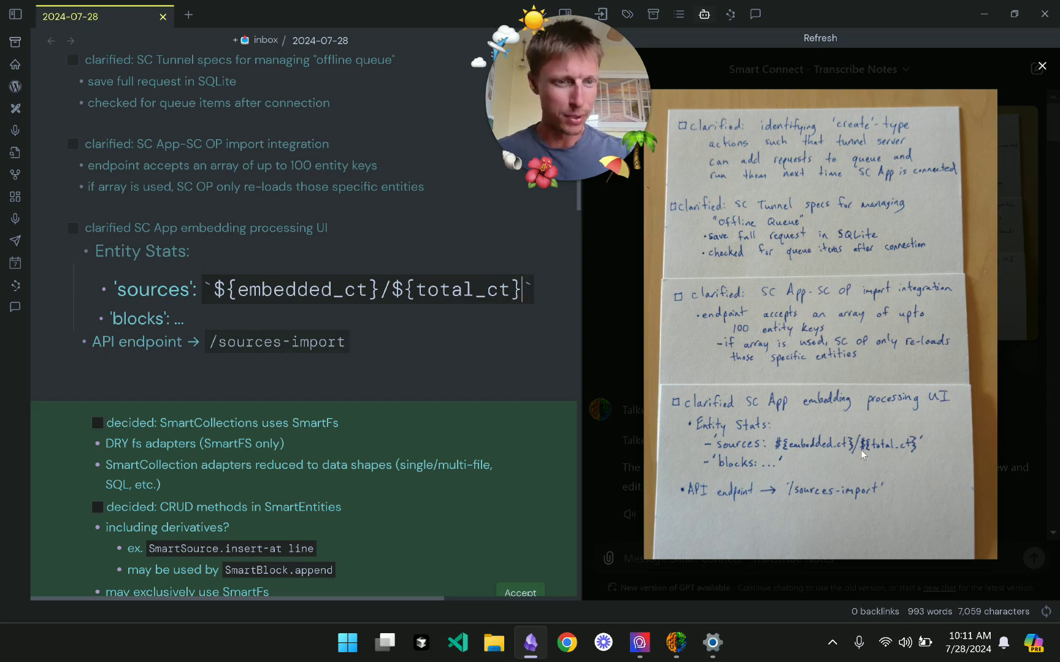
Enlarge the next handwritten photo, "decided: SmartCollections uses SmartFs", and accept its transcription in the note.
scroll(418, 397, "down", 1)
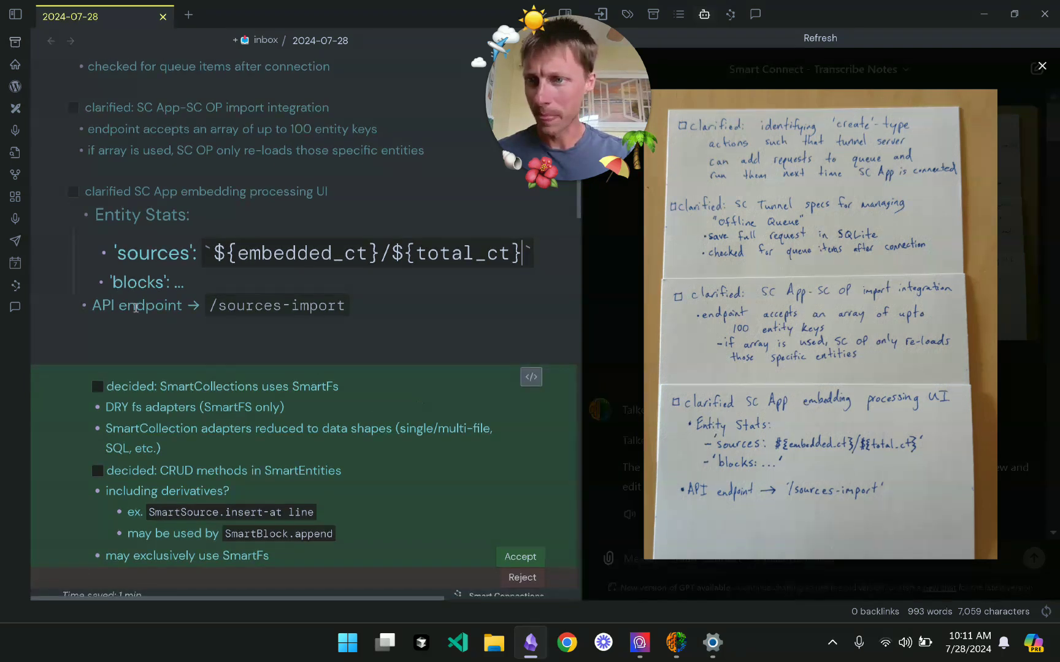
scroll(280, 335, "down", 3)
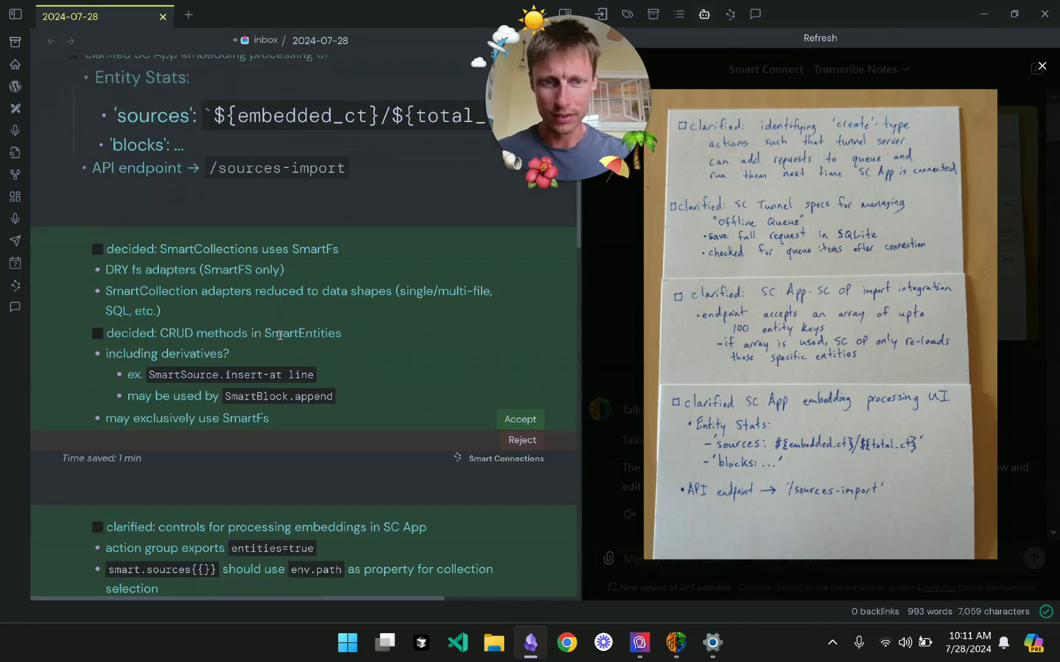
scroll(279, 336, "up", 5)
scroll(293, 321, "up", 2)
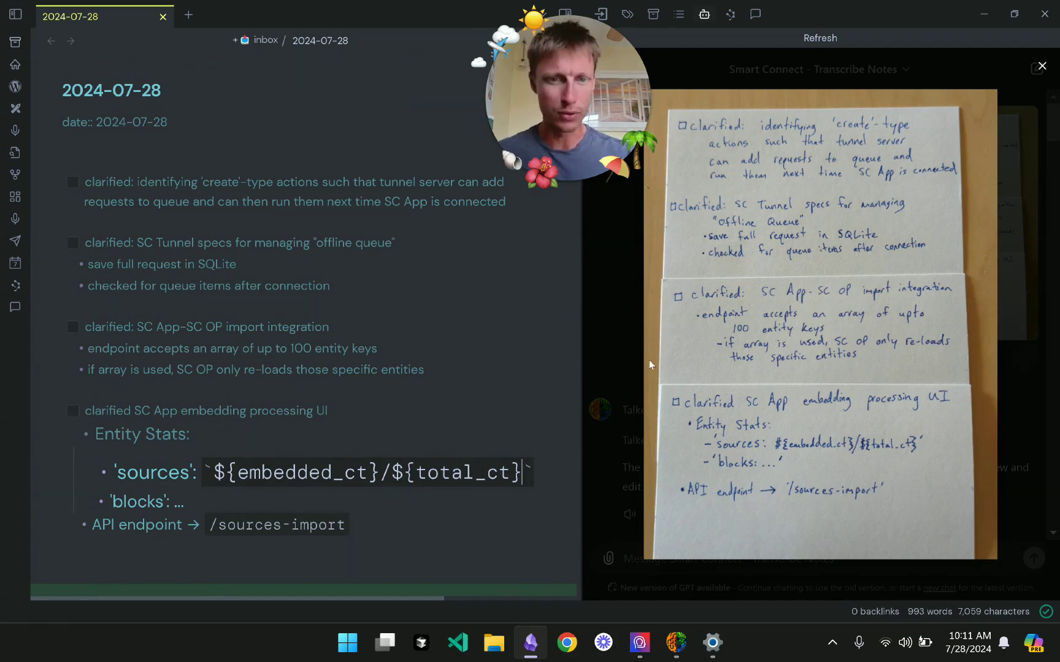
left_click(587, 348)
scroll(772, 359, "up", 10)
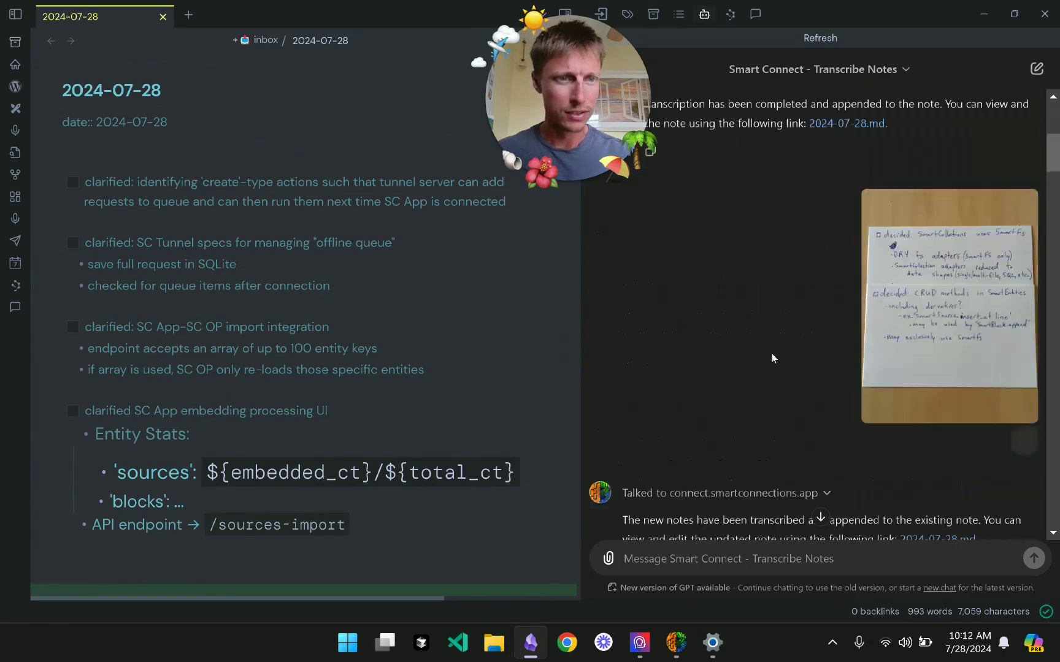
left_click(1012, 308)
Indent the two bullets beneath the "decided: SmartCollections uses SmartFs" task.
left_click(393, 233)
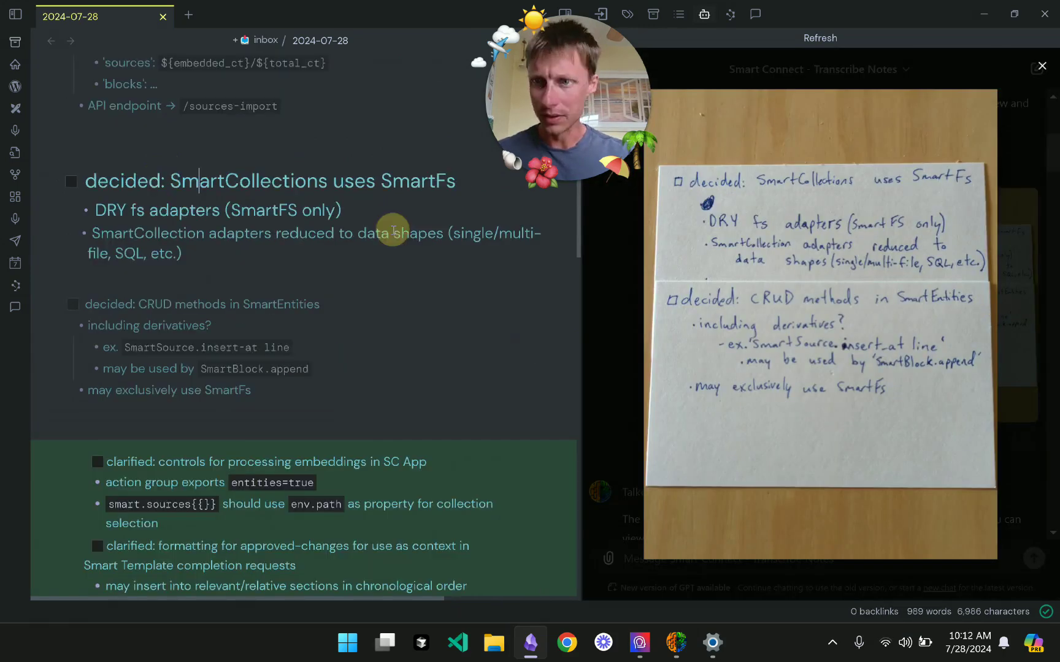
key("Down")
key("Down")
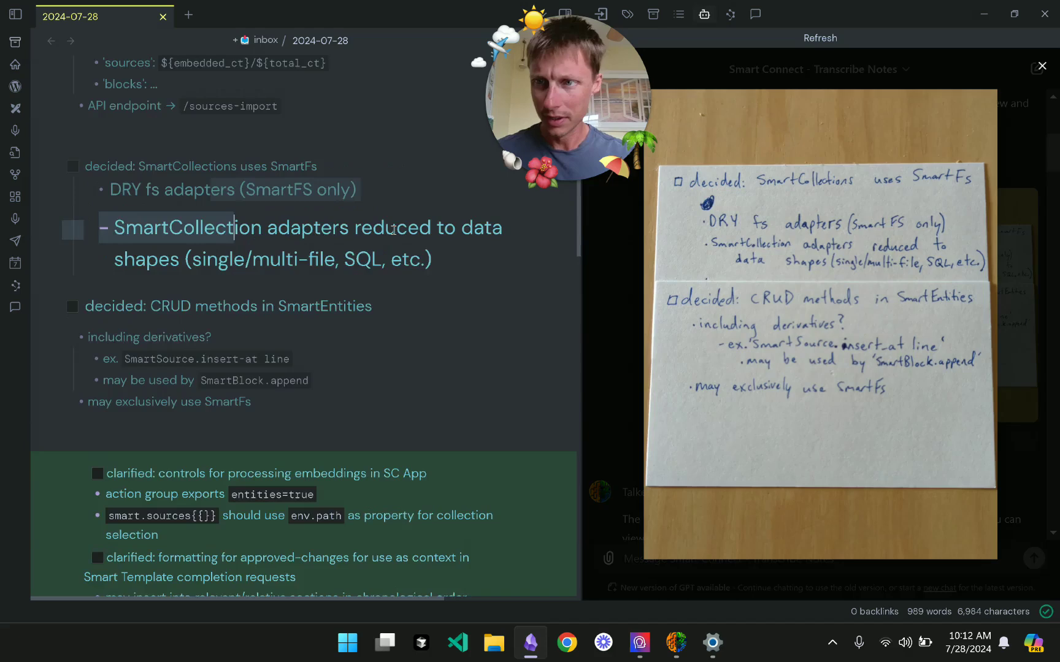
Indent the bullets from Entity Stats through API endpoint beneath the "clarified SC App embedding processing UI" task.
scroll(393, 230, "up", 4)
key("Up")
key("Up")
key("Up")
key("Up")
key("Up")
key("Up")
key("Up")
key("Up")
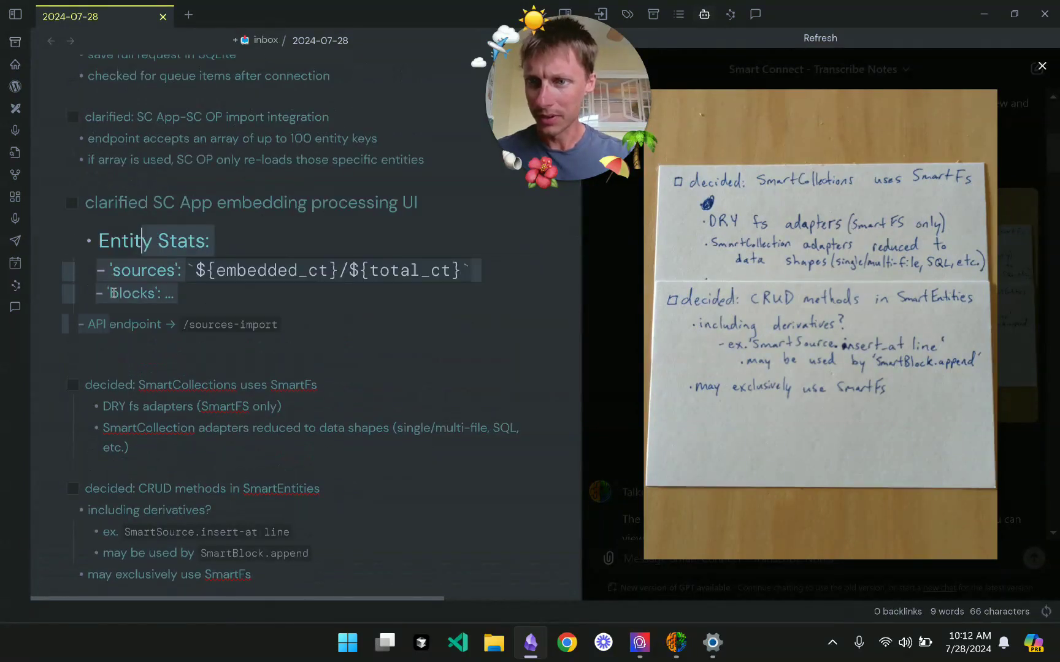
key("Down")
key("Down")
key("Down")
key("Down")
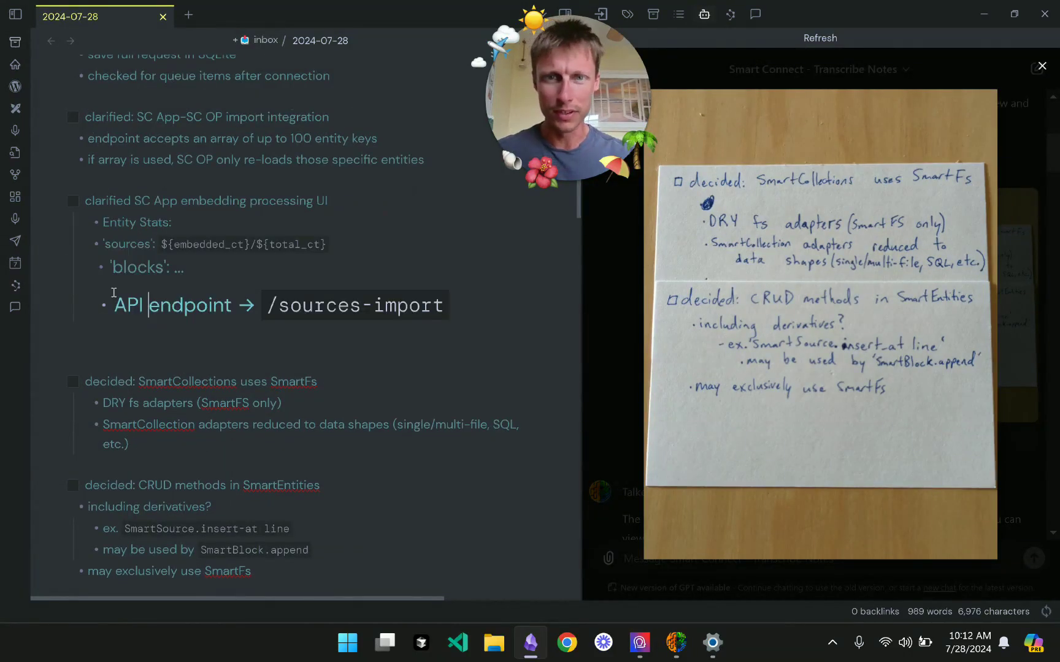
Nest the 'sources' and 'blocks' bullets one level beneath Entity Stats.
key("Up")
key("shift+Up")
key("Tab")
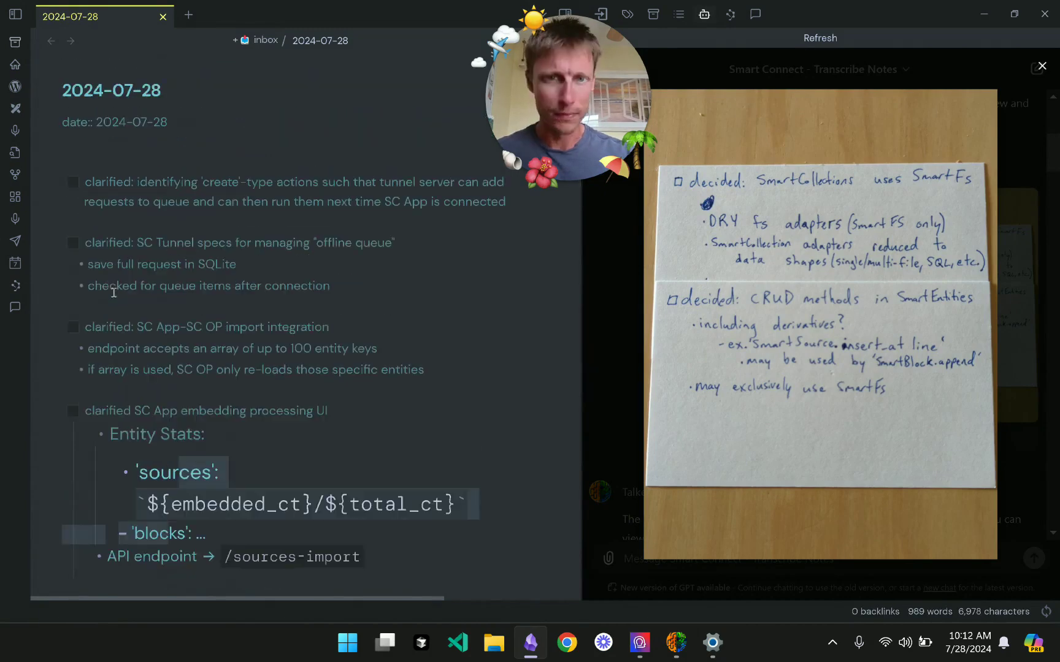
Indent the two bullets beneath the "clarified: SC App-SC OP import integration" task.
left_click(138, 368)
key("shift+Up")
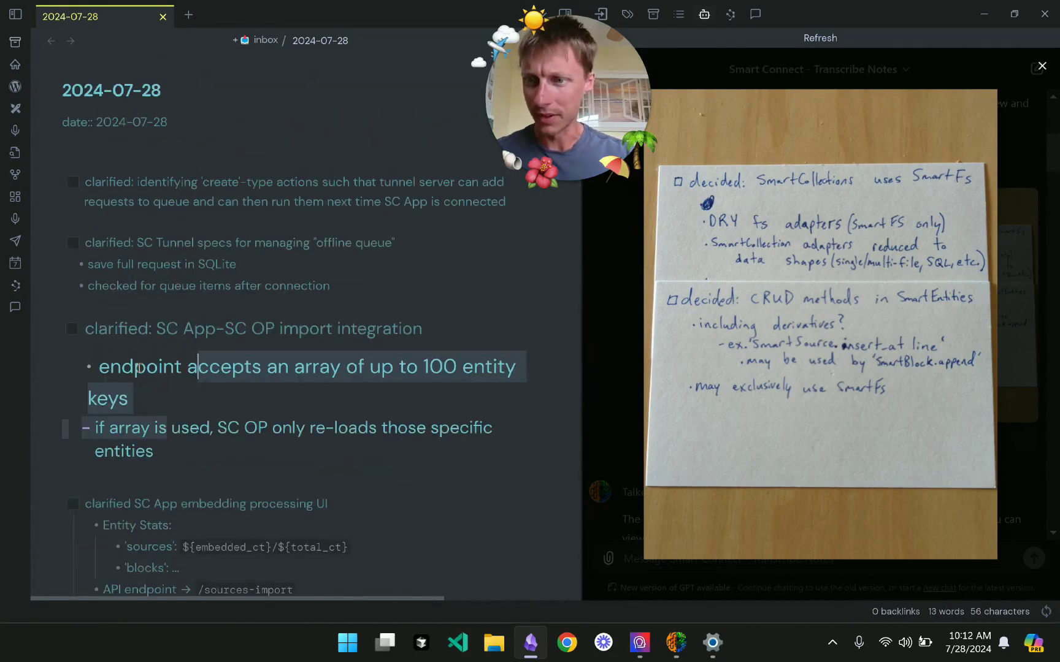
key("Tab")
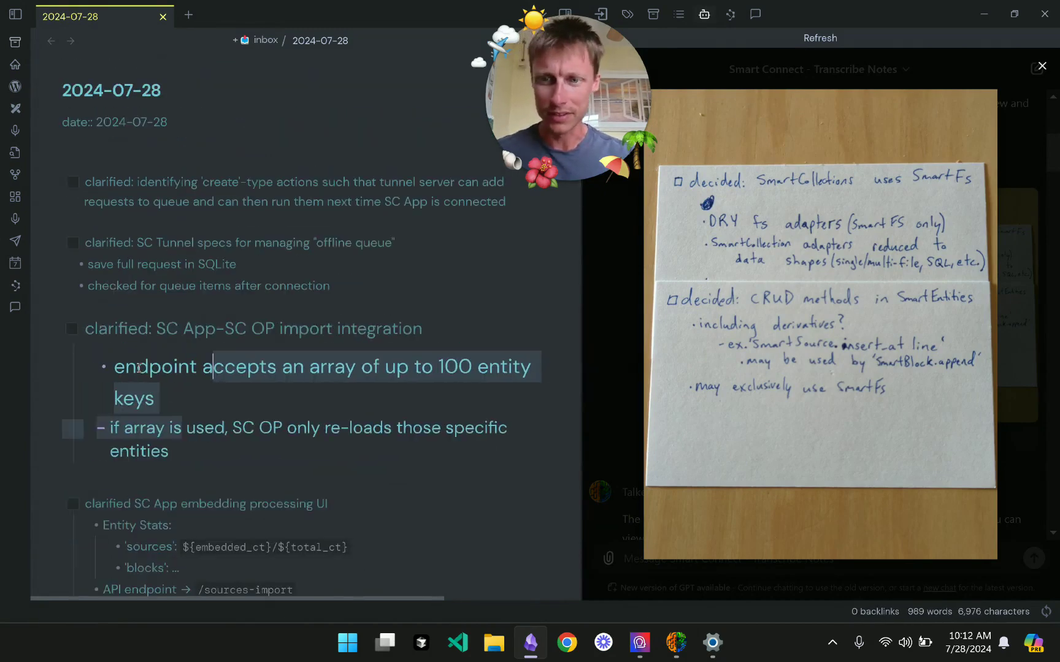
Indent the two bullets beneath the "clarified: SC Tunnel specs for managing 'offline queue'" task.
left_click(172, 275)
key("shift+Up")
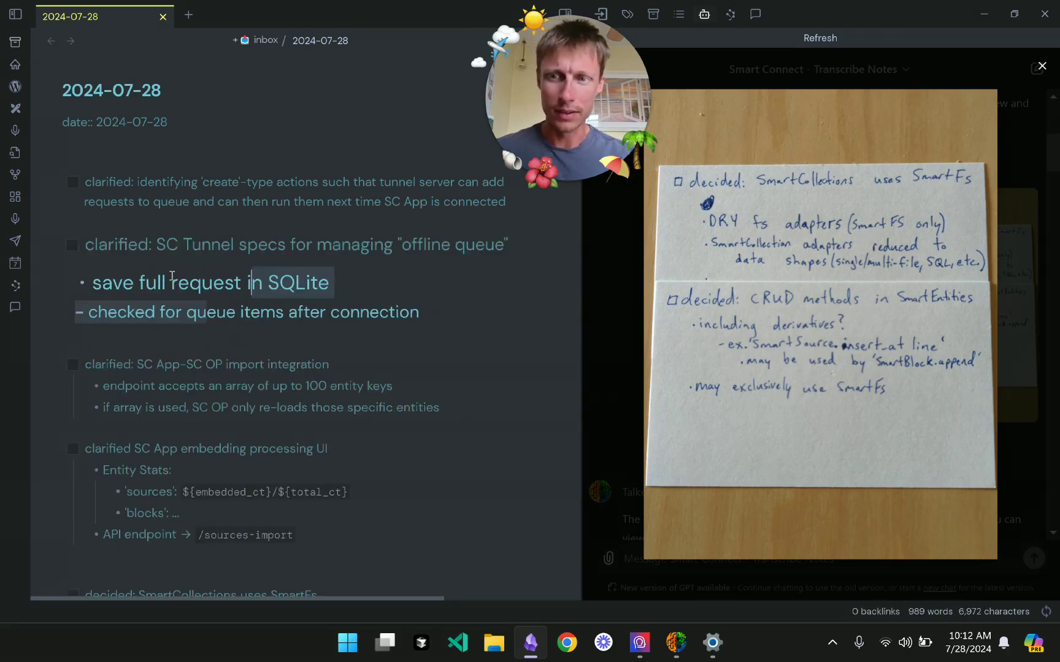
key("Tab")
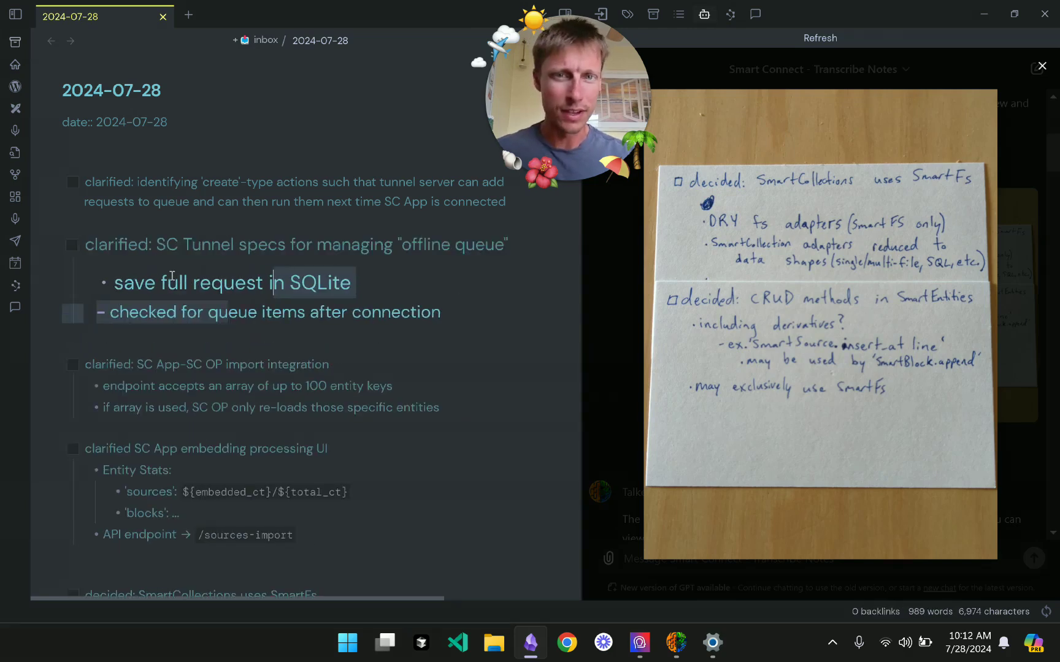
scroll(102, 213, "down", 1)
left_click(275, 243)
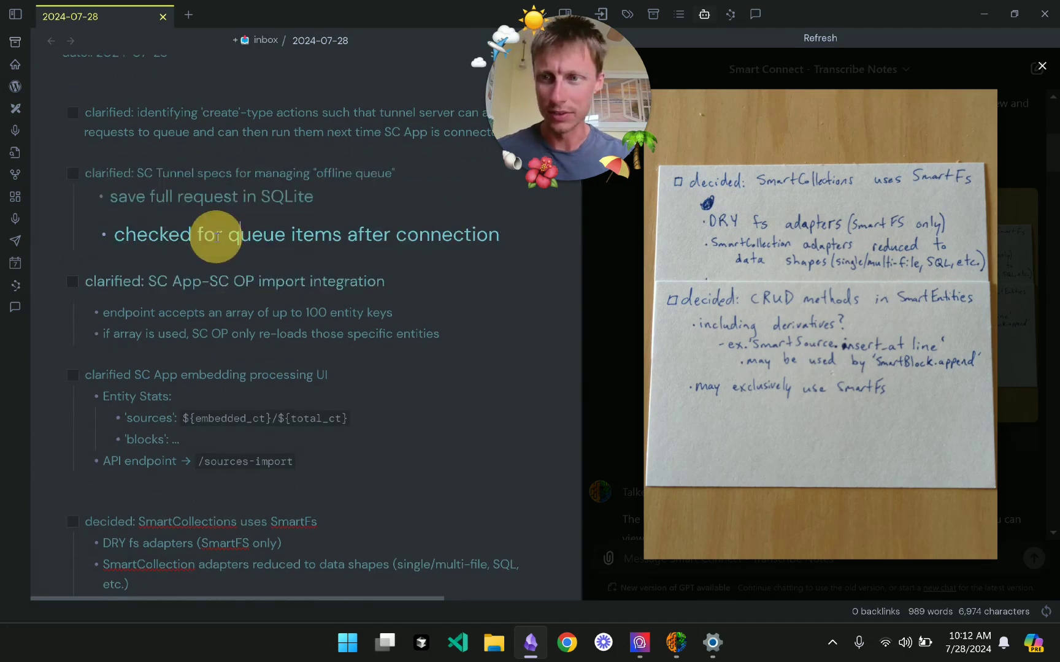
Indent the bullets from "including derivatives?" through "may exclusively use SmartFs" beneath the "decided: CRUD methods in SmartEntities" task.
scroll(276, 243, "down", 6)
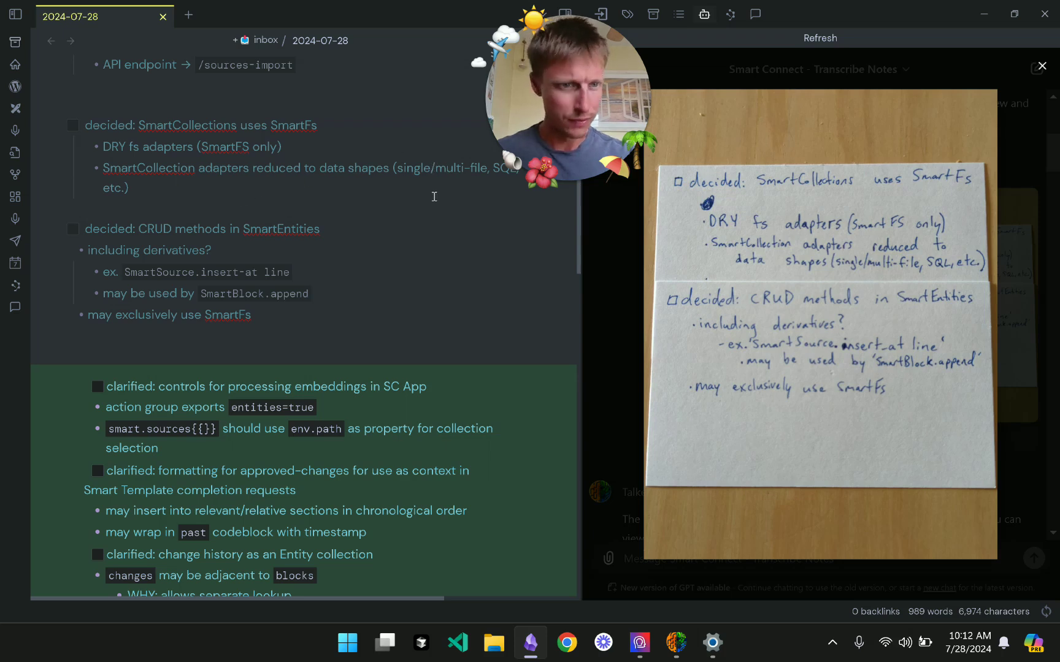
scroll(434, 196, "down", 2)
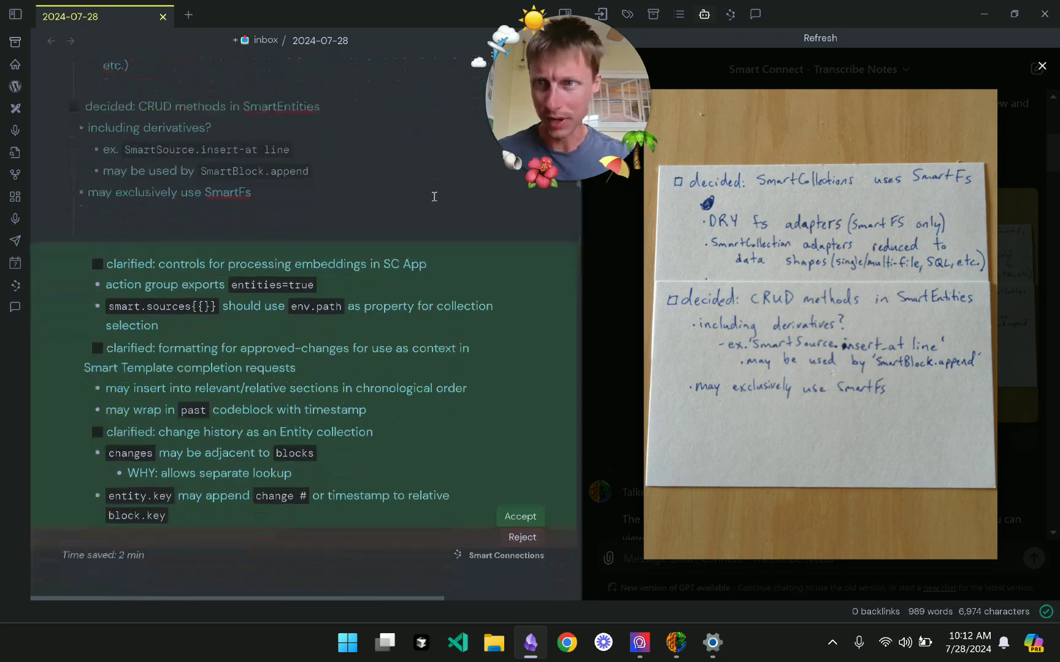
left_click(188, 117)
key("shift+Down")
key("shift+Down")
key("shift+Down")
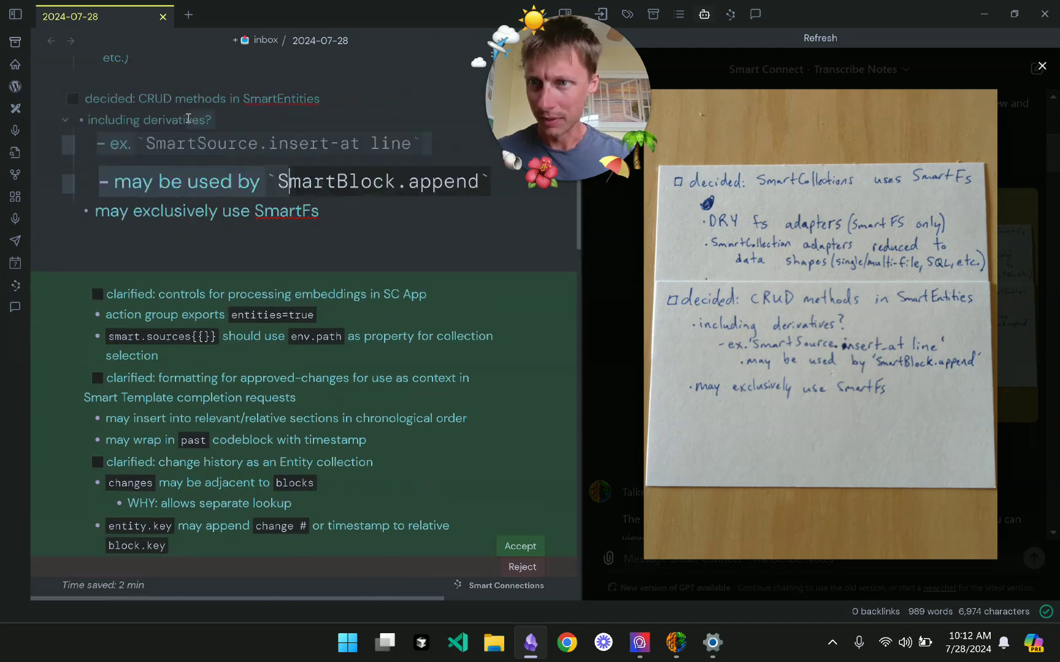
key("Tab")
key("Down")
key("Up")
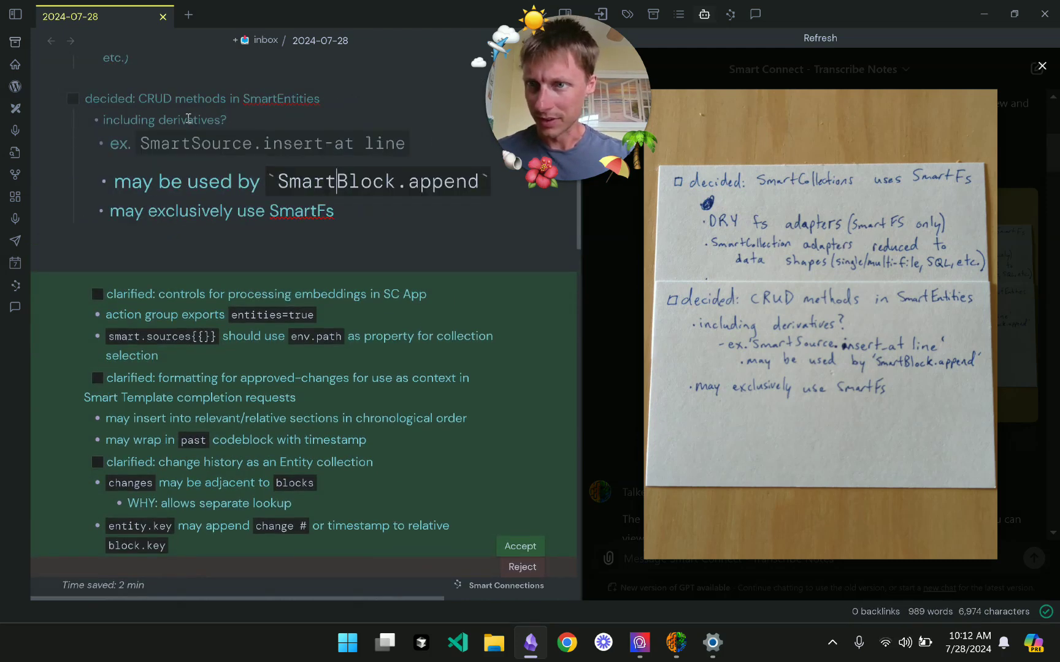
Nest the SmartSource example one level beneath "including derivatives?" and the "may be used by SmartBlock.append" bullet one level beneath that example.
key("shift+Up")
key("Down")
key("Up")
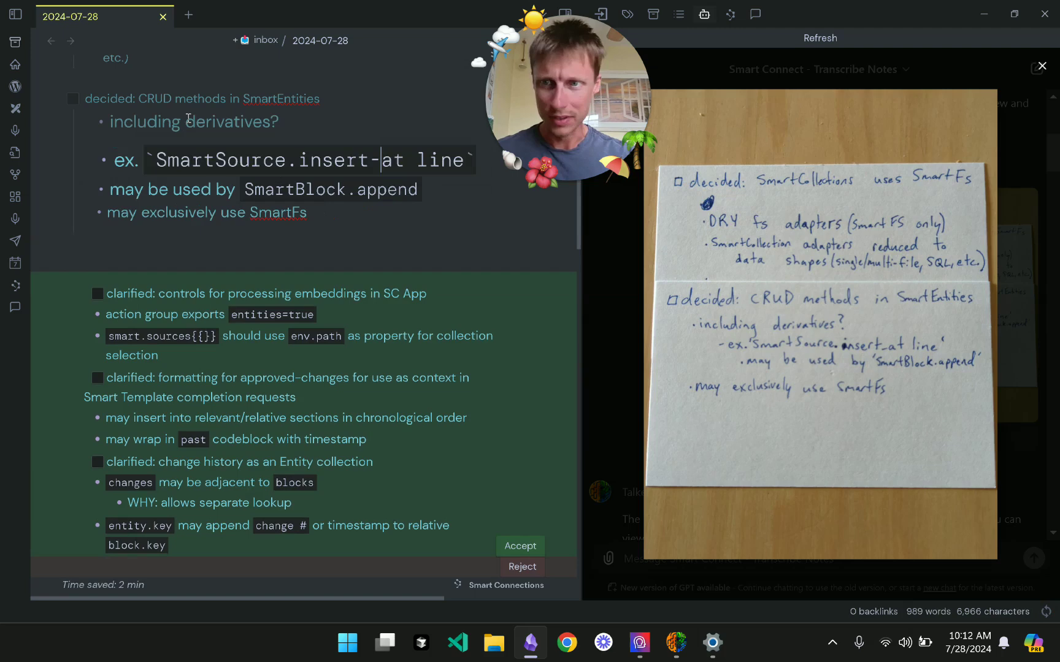
key("Tab")
key("Down")
key("Down")
key("Tab")
Accept the transcription starting with "controls for processing embeddings in SC App" and enlarge its handwritten-note photo in the chat.
scroll(529, 455, "down", 2)
left_click(528, 455)
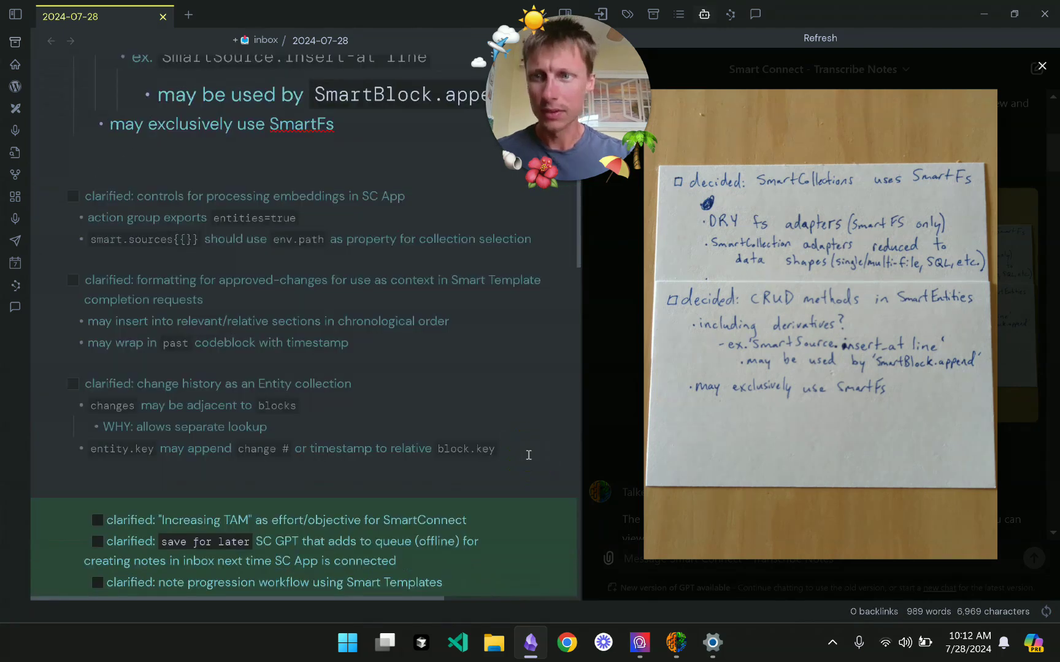
left_click(612, 477)
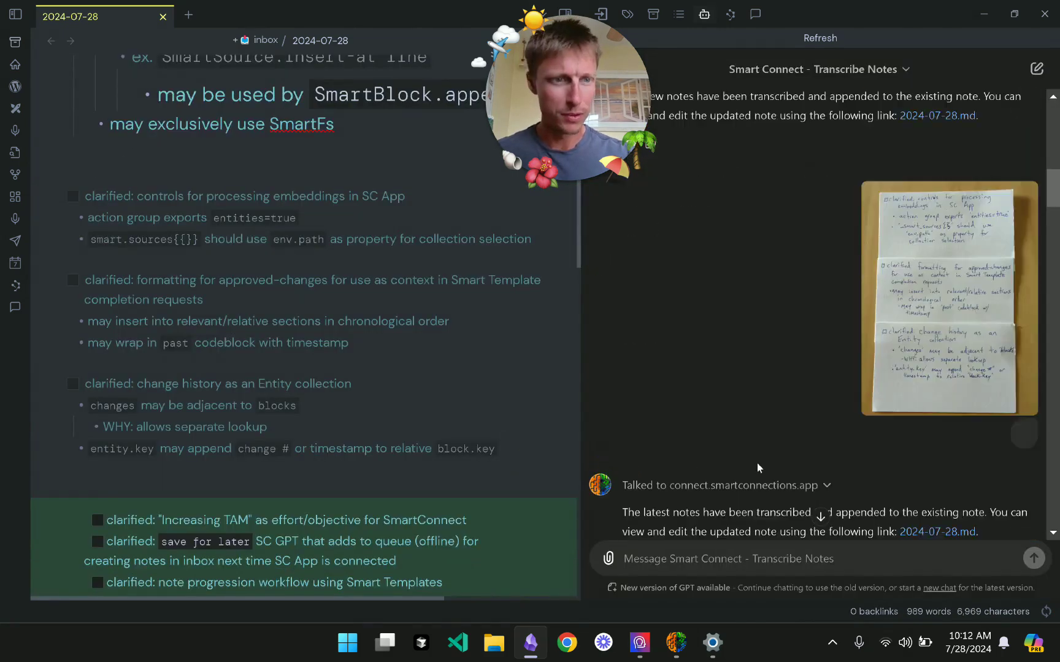
left_click(959, 294)
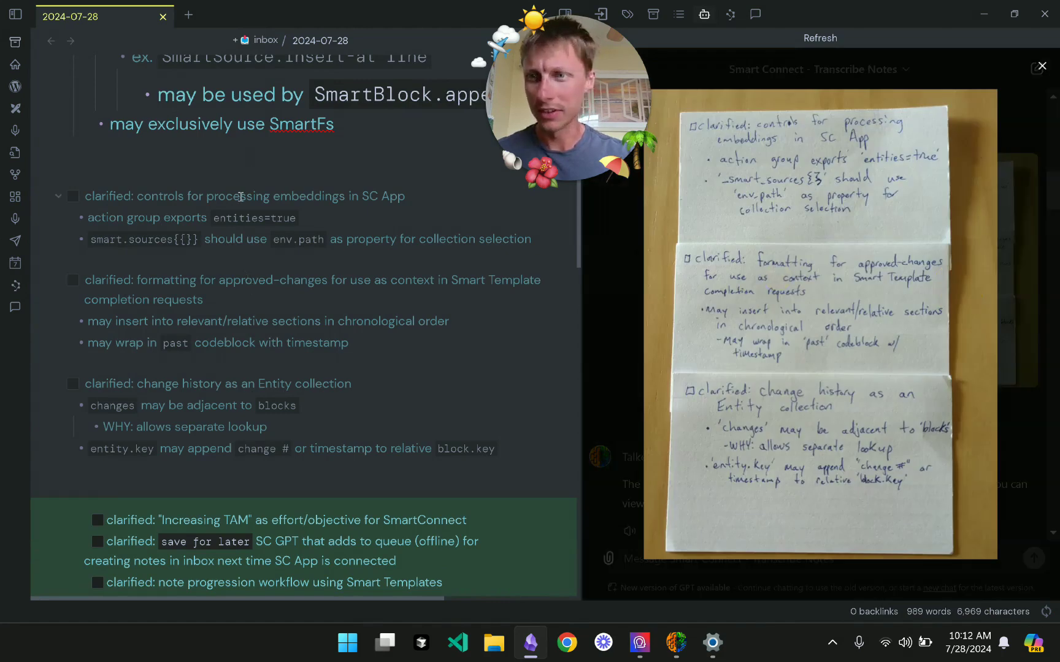
Indent the two bullets beneath the "clarified: controls for processing embeddings in SC App" task.
scroll(241, 196, "down", 1)
left_click(94, 147)
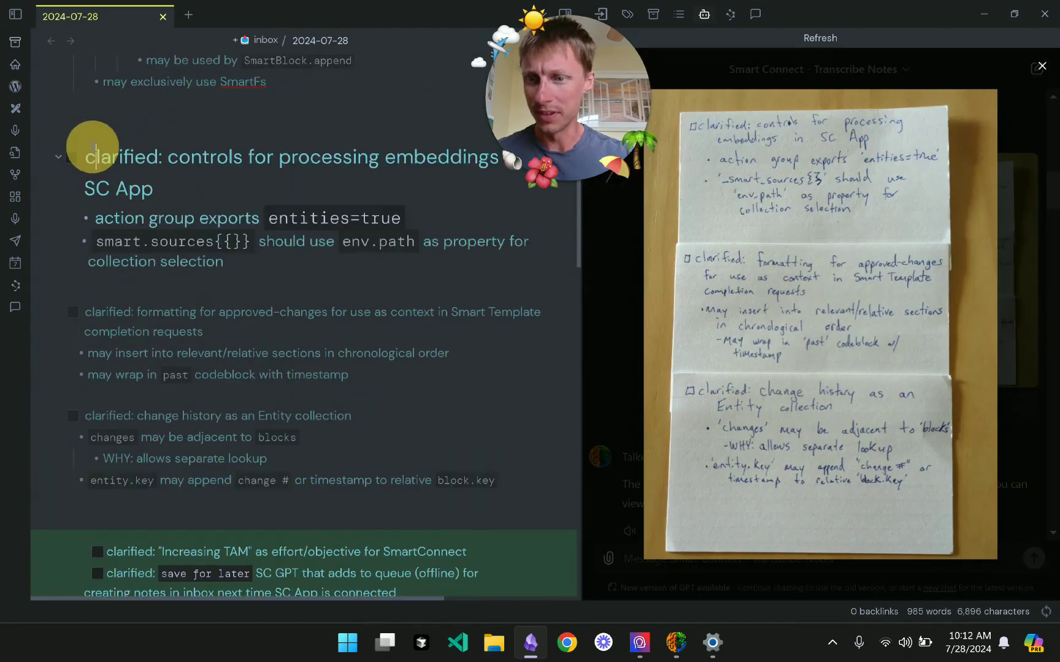
scroll(291, 342, "down", 5)
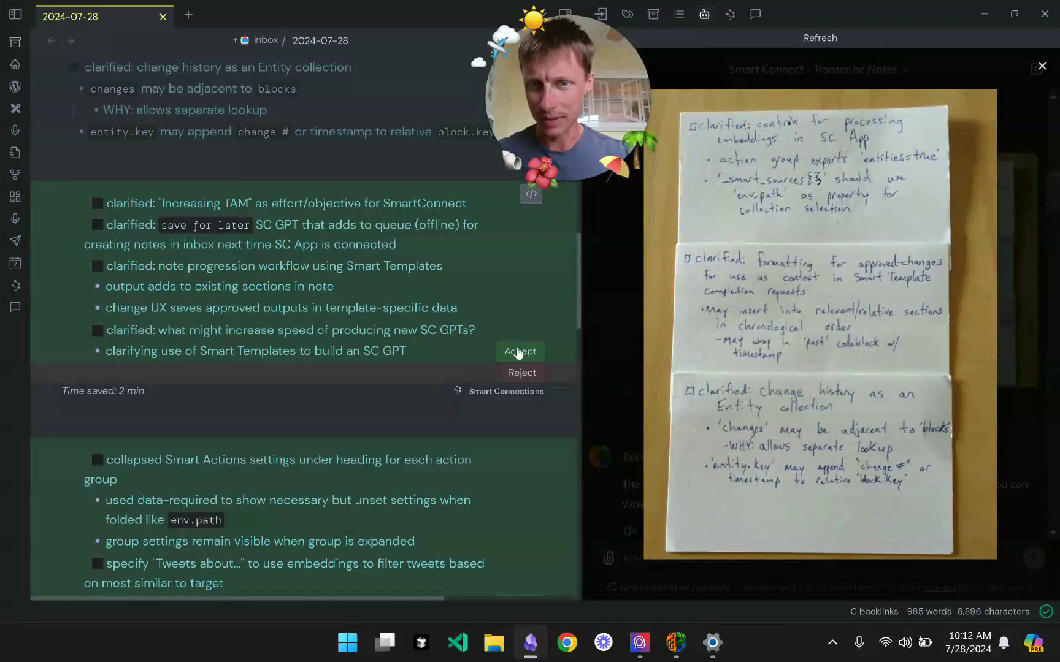
scroll(321, 354, "up", 6)
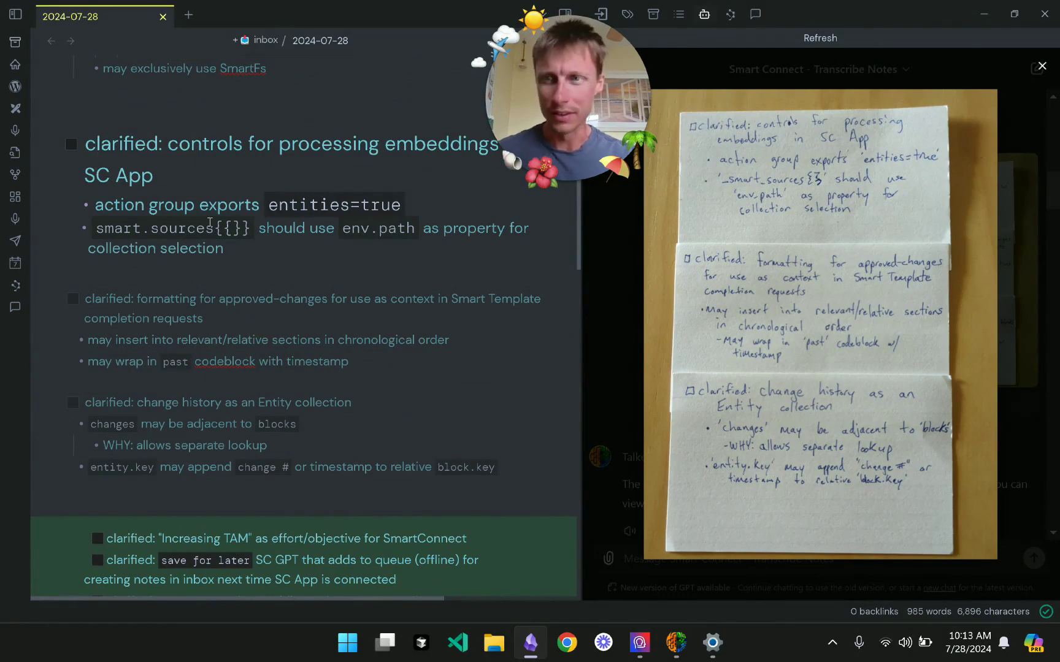
key("Down")
key("Down")
key("shift+Down")
key("shift+Down")
key("shift+Tab")
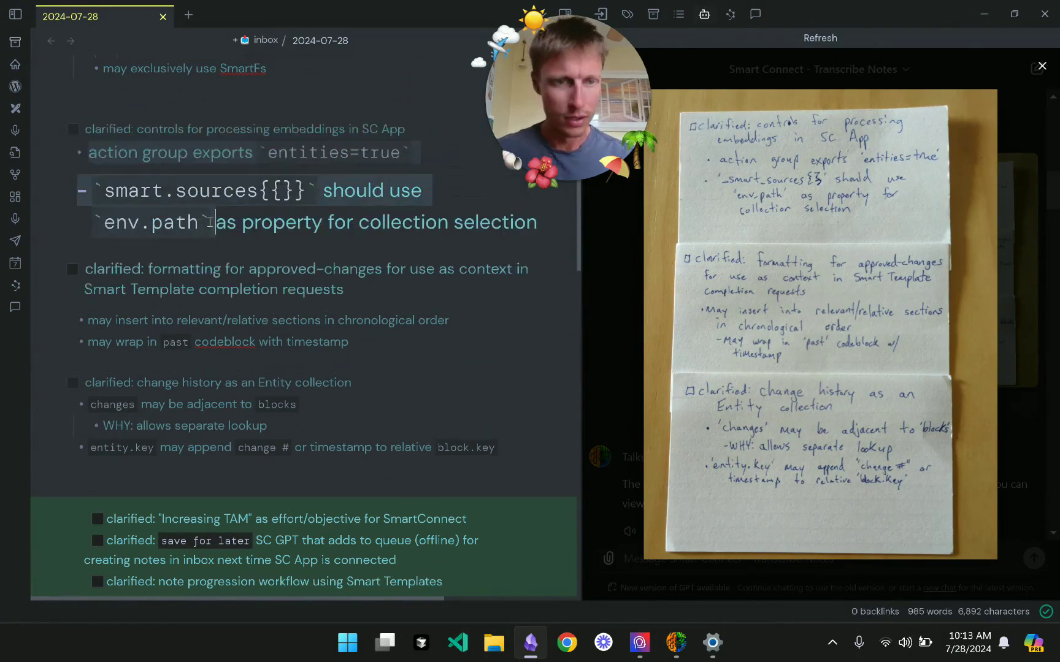
key("Tab")
Correct the code term at the start of the collection-selection bullet to _smart_sources{}.
left_click(120, 181)
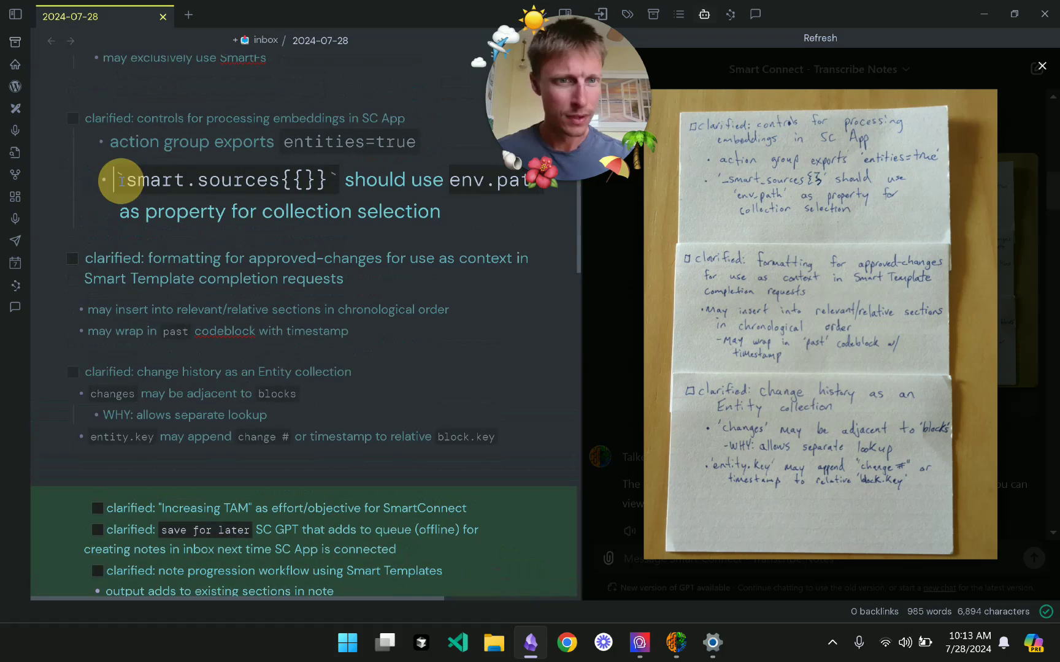
key("Right")
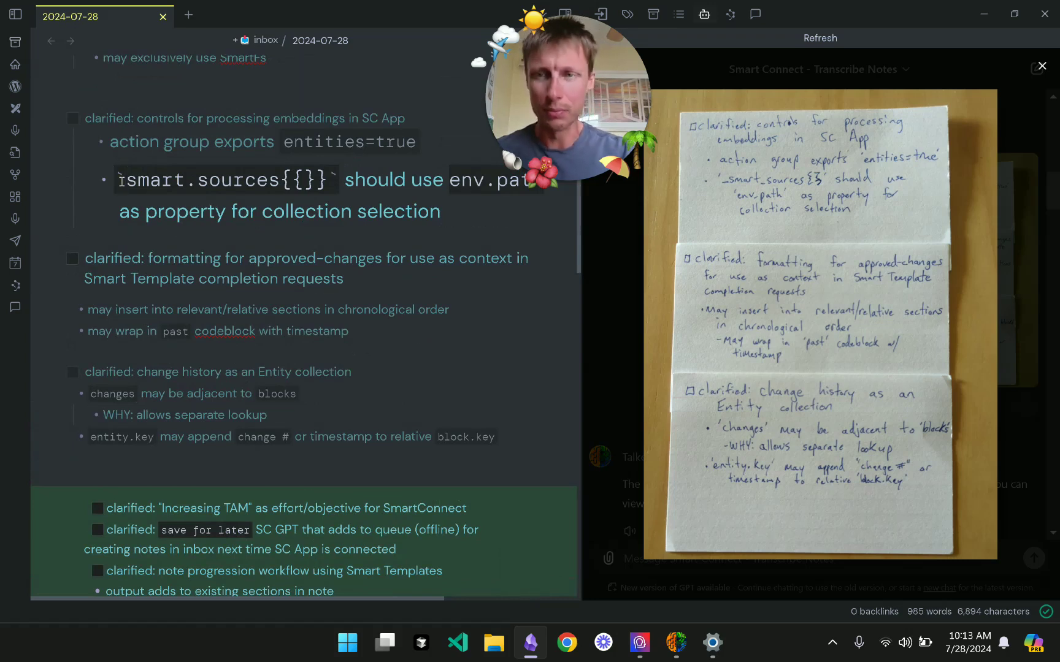
type("_")
key("ctrl+Right")
key("Delete")
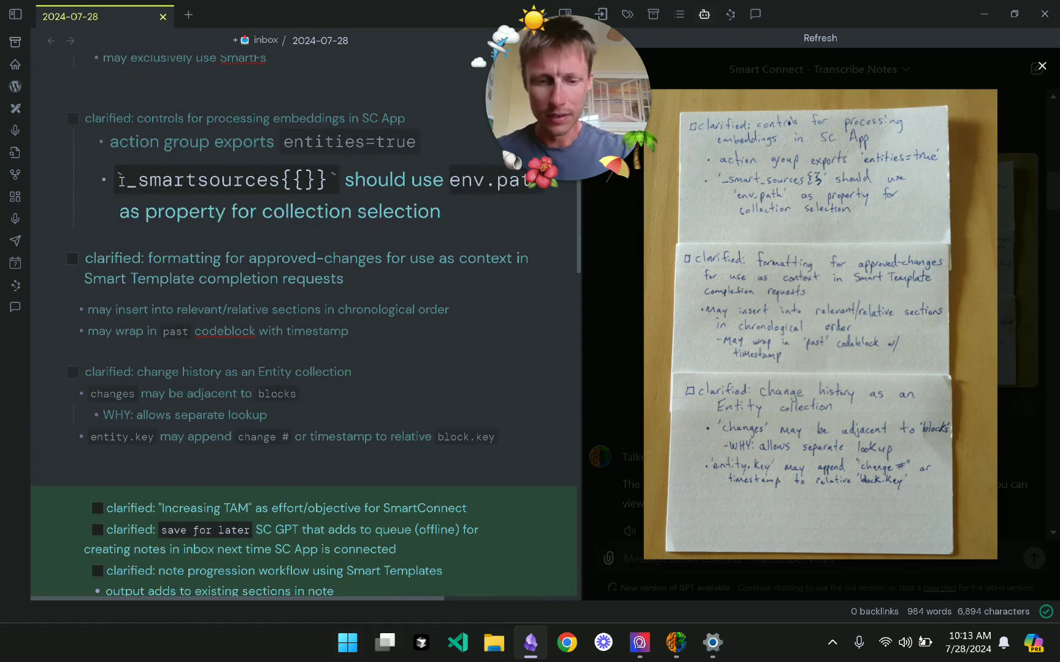
type("_")
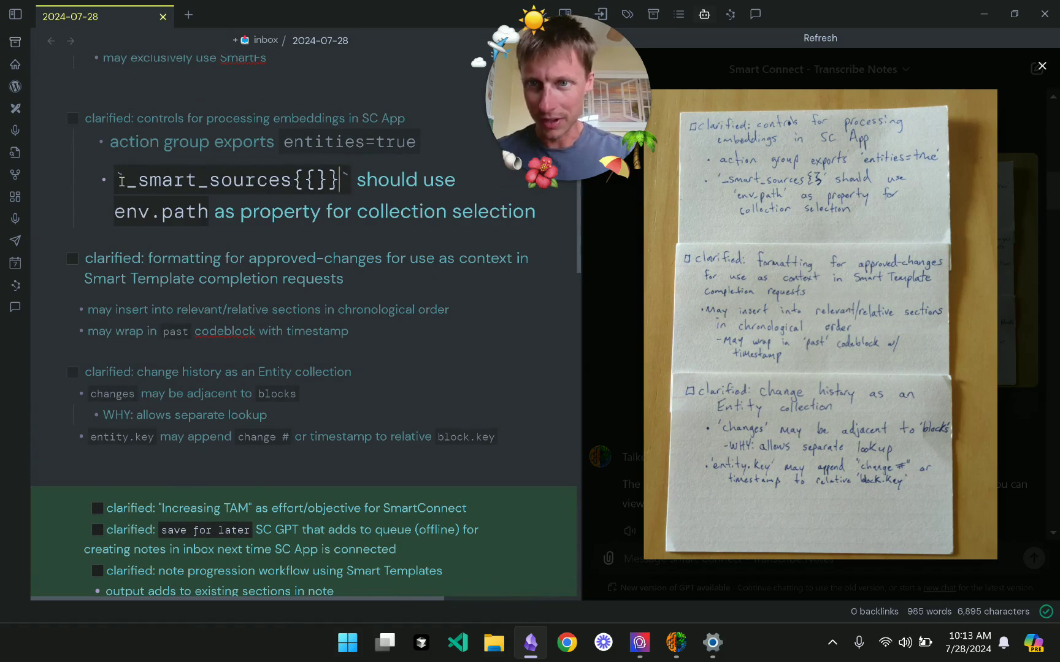
key("BackSpace")
key("BackSpace")
key("BackSpace")
type("}")
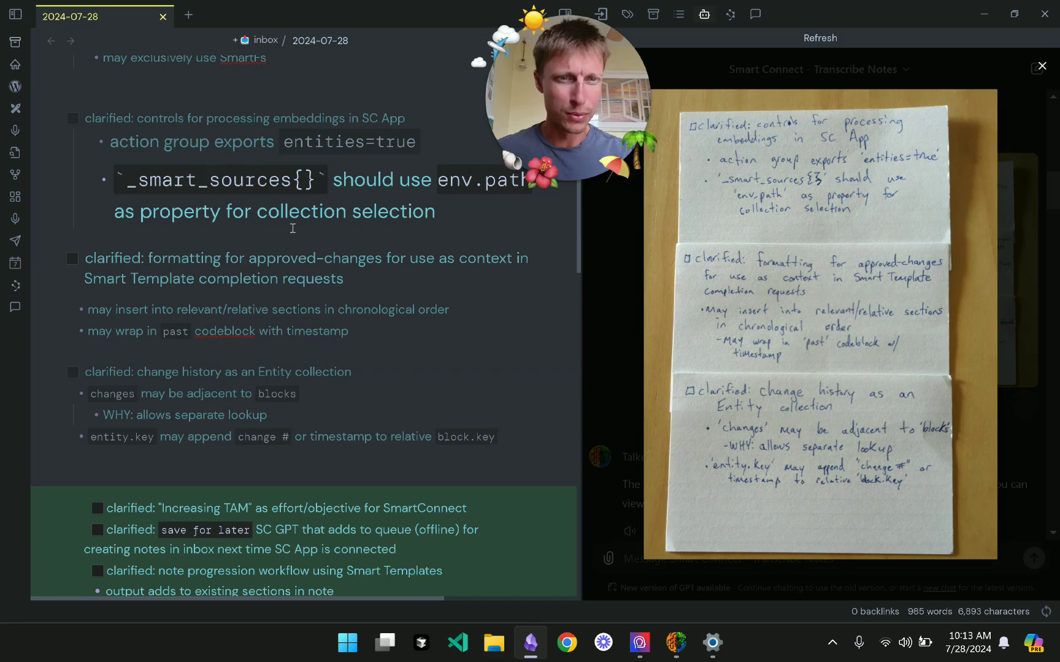
Correct the property name in the _smart_sources{} bullet to env_path.
left_click(484, 187)
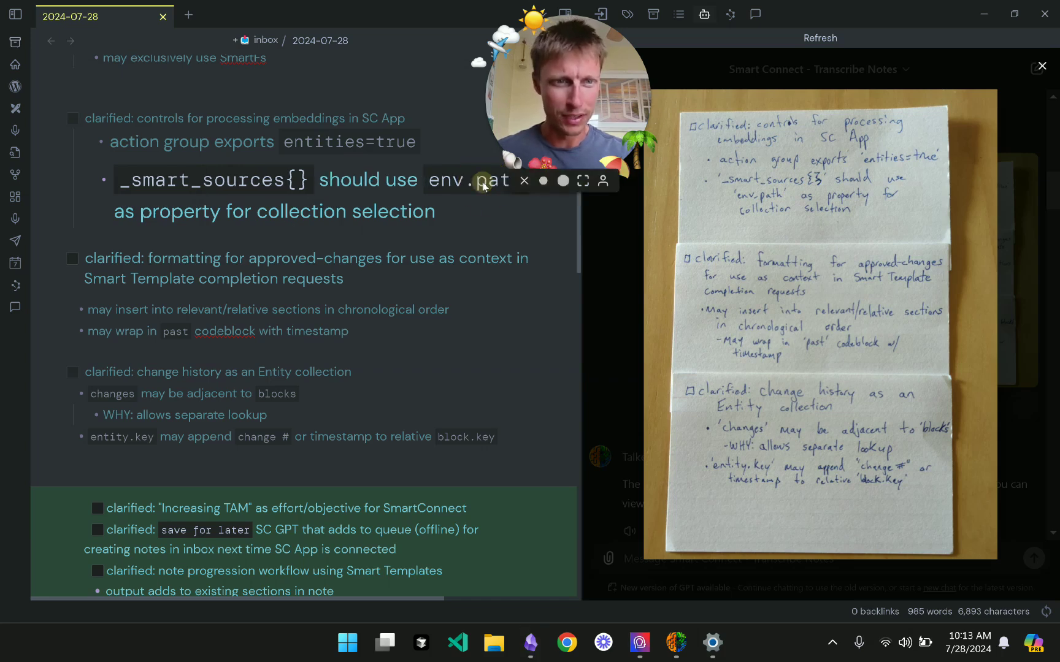
scroll(492, 266, "up", 3)
left_click(471, 280)
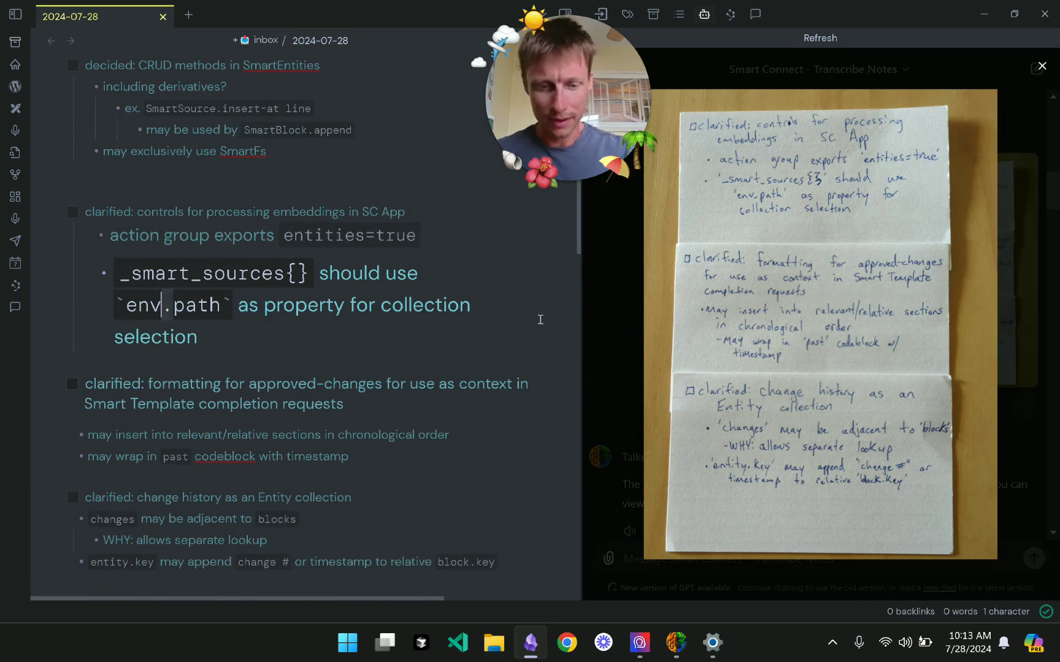
type("_")
key("Delete")
key("Delete")
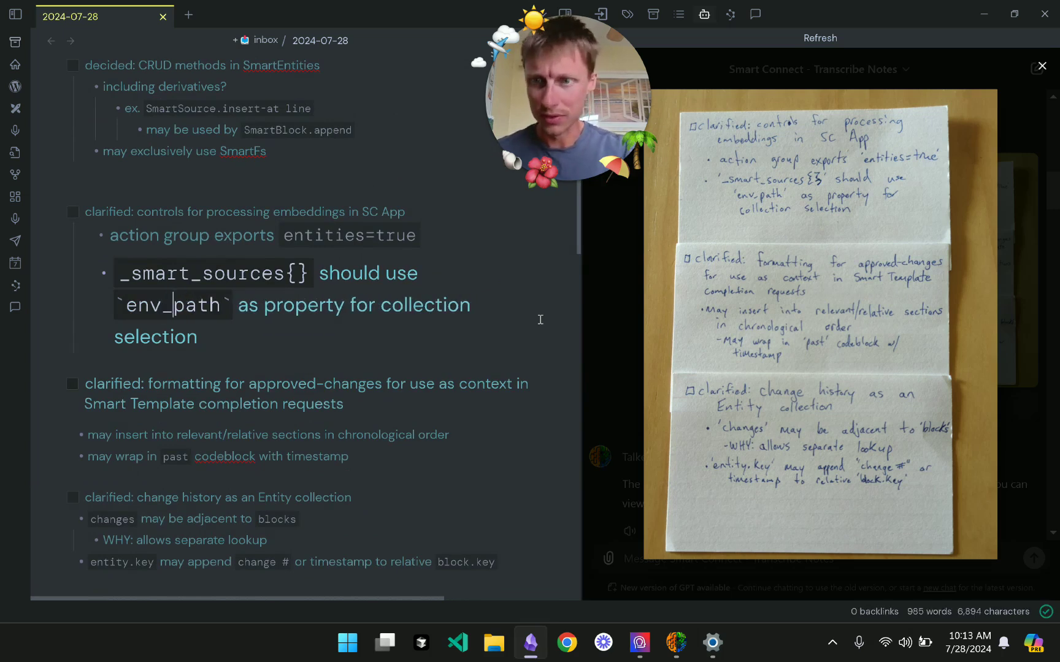
scroll(540, 320, "up", 1)
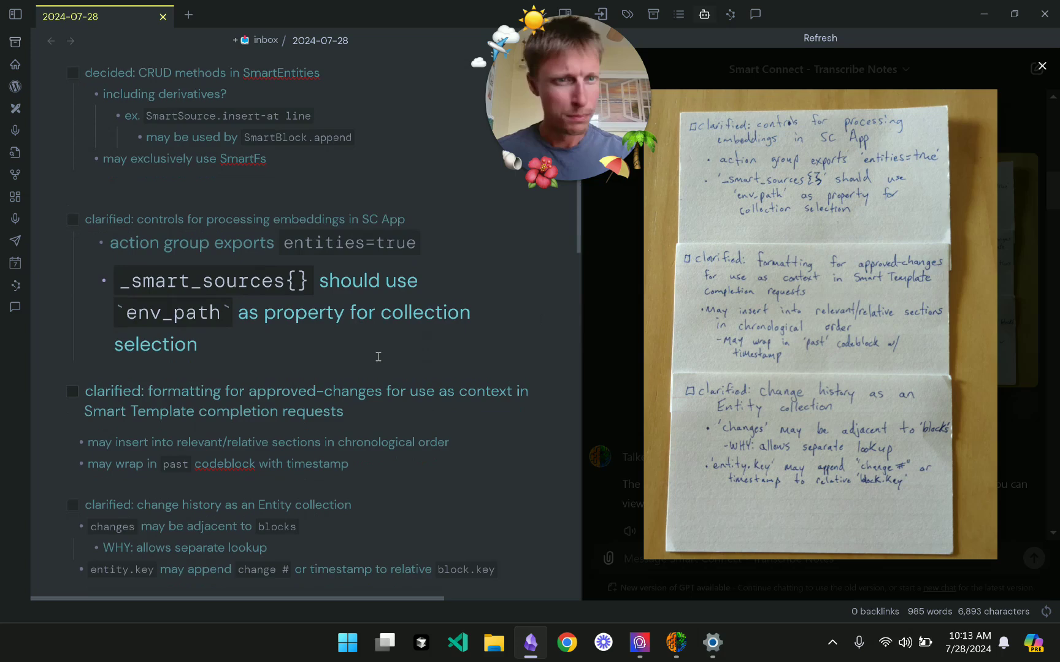
Indent the bullets beneath the "formatting for approved-changes" task, nesting "may wrap in past codeblock with timestamp" under the chronological-order bullet.
scroll(398, 222, "down", 3)
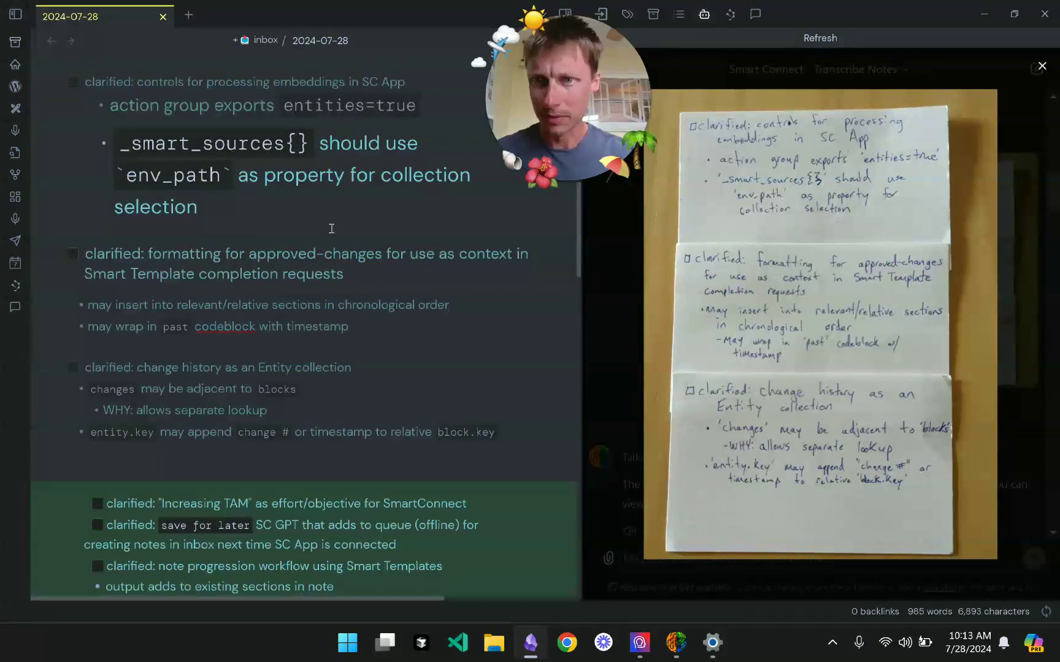
scroll(331, 228, "down", 1)
key("Down")
key("Down")
key("Down")
key("Down")
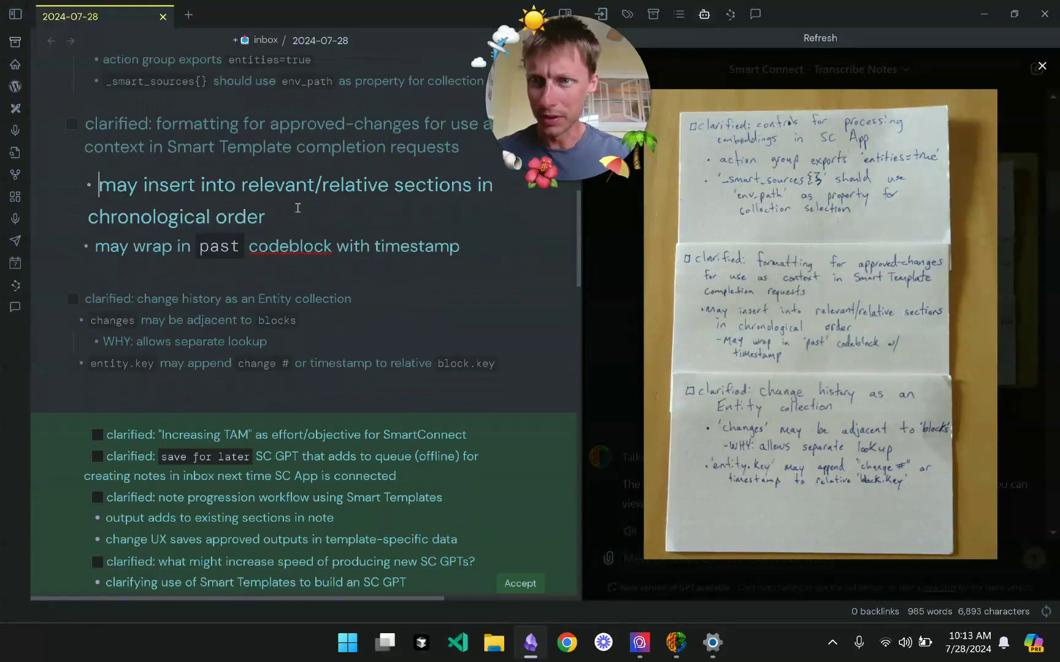
key("shift+Down")
key("shift+Down")
key("Tab")
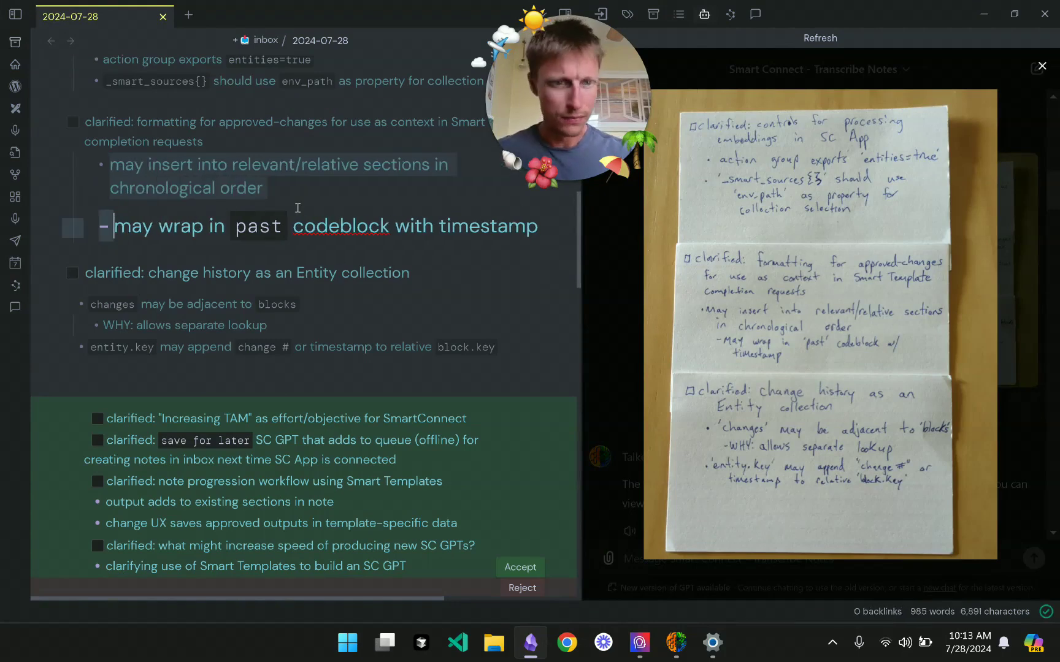
Indent the bullets beneath the "clarified: change history as an Entity collection" task, with the WHY bullet nested under the changes bullet.
scroll(245, 178, "down", 3)
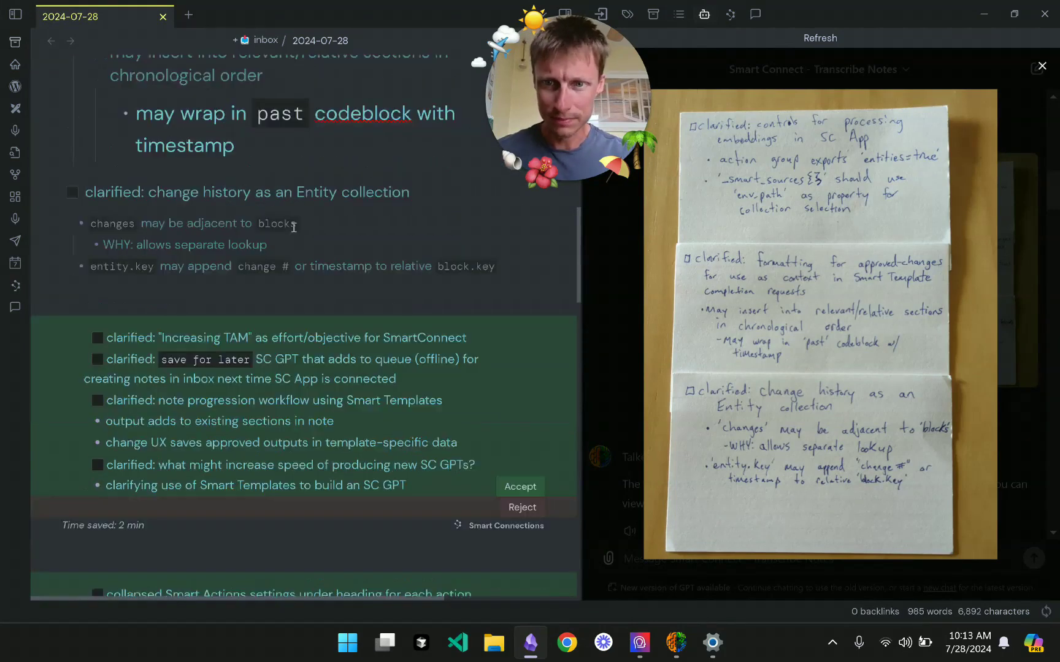
left_click(199, 153)
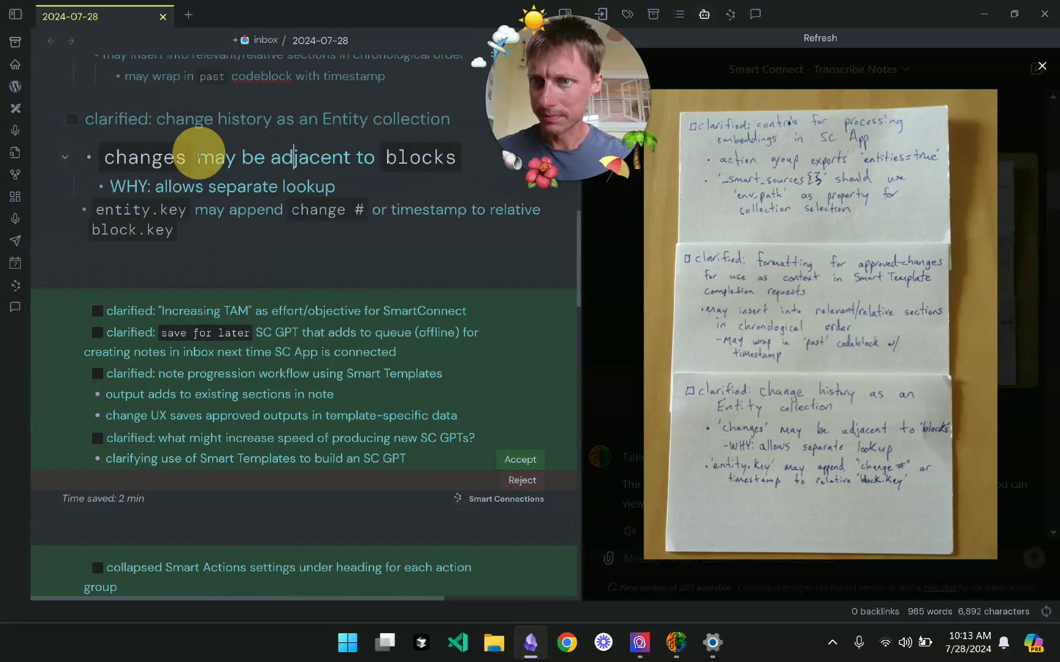
key("shift+Down")
key("shift+Down")
key("Tab")
key("shift+Tab")
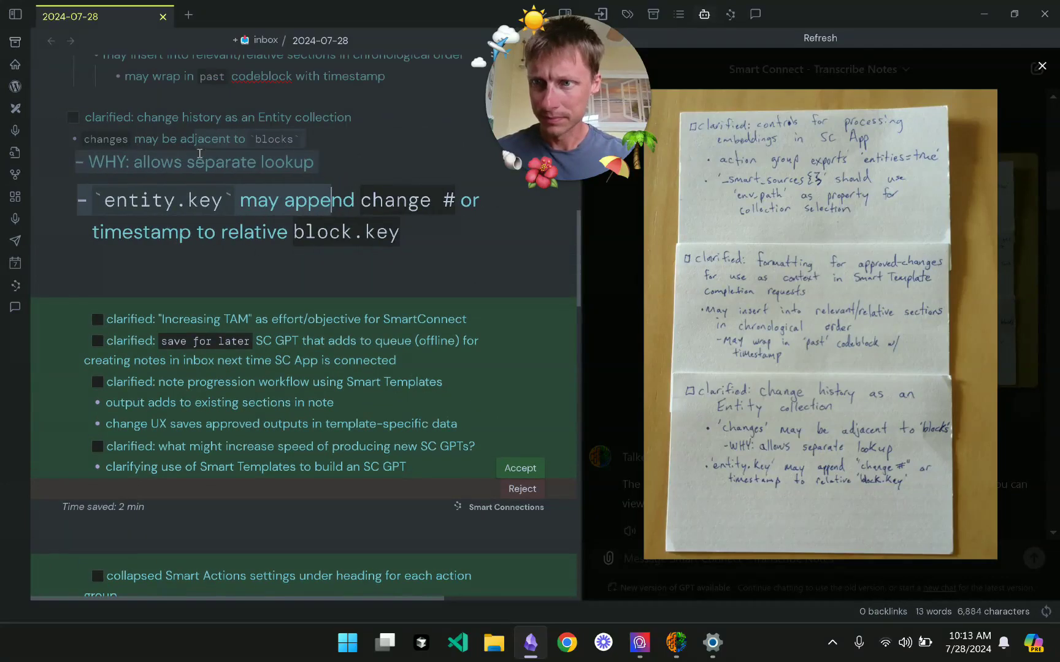
key("Up")
key("Tab")
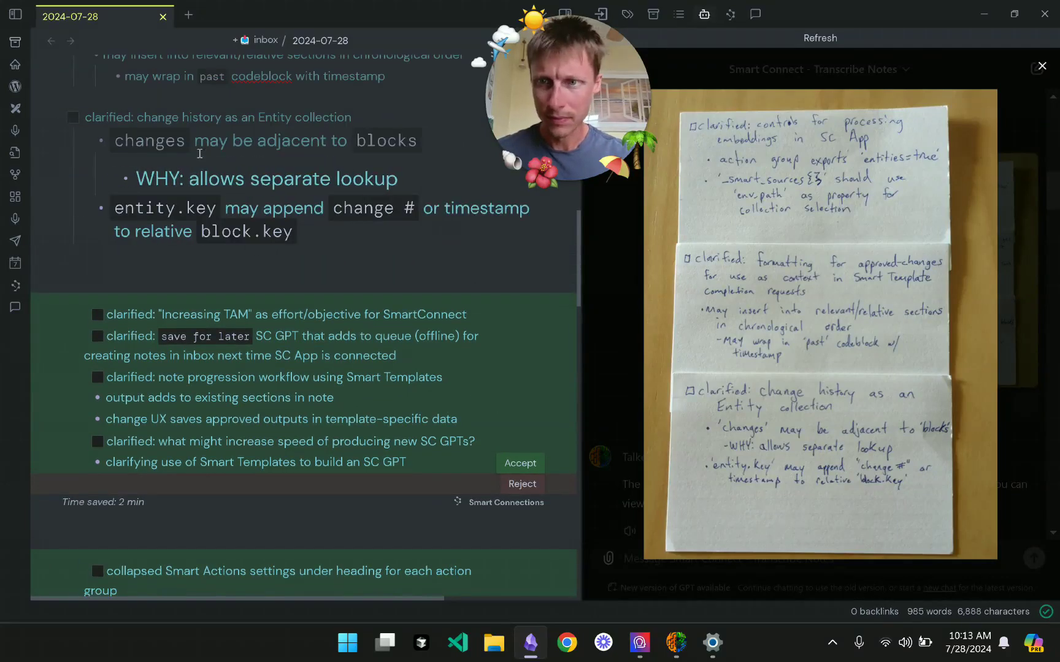
Enlarge the handwritten-note photo starting with "Increasing TAM" in the chat and accept its transcription in the note.
scroll(200, 153, "up", 2)
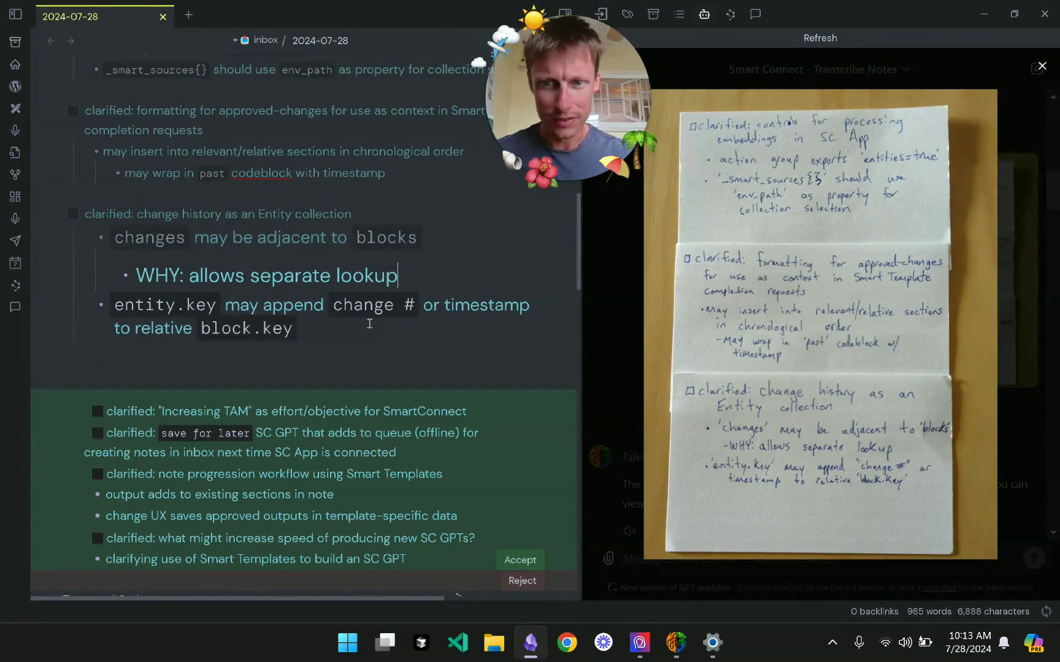
scroll(480, 344, "down", 5)
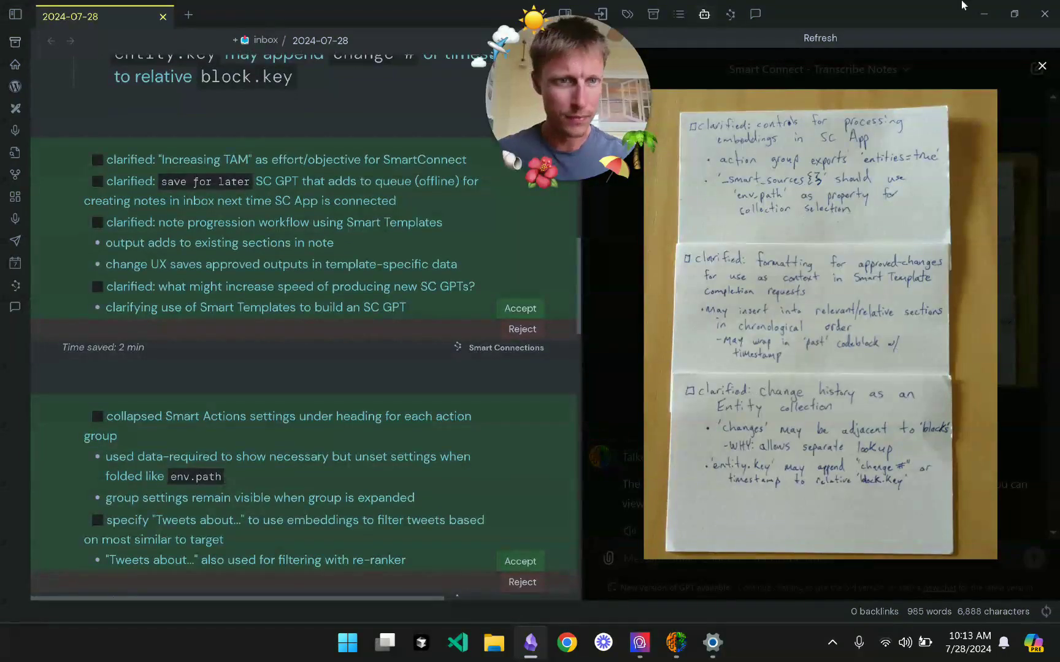
left_click(1036, 170)
scroll(718, 331, "down", 3)
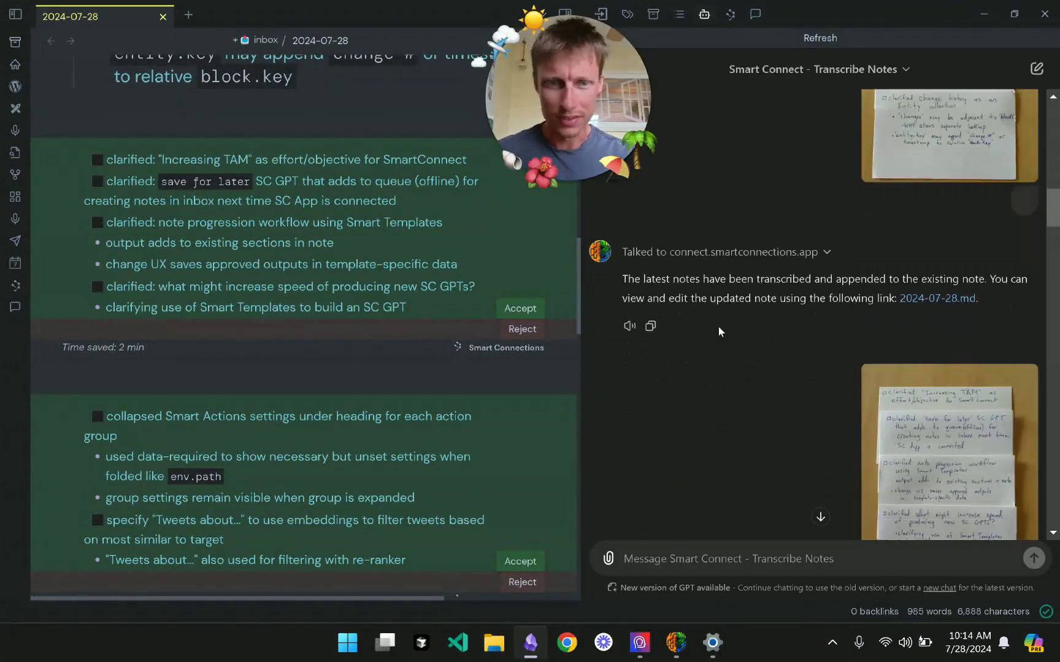
left_click(920, 421)
left_click(520, 308)
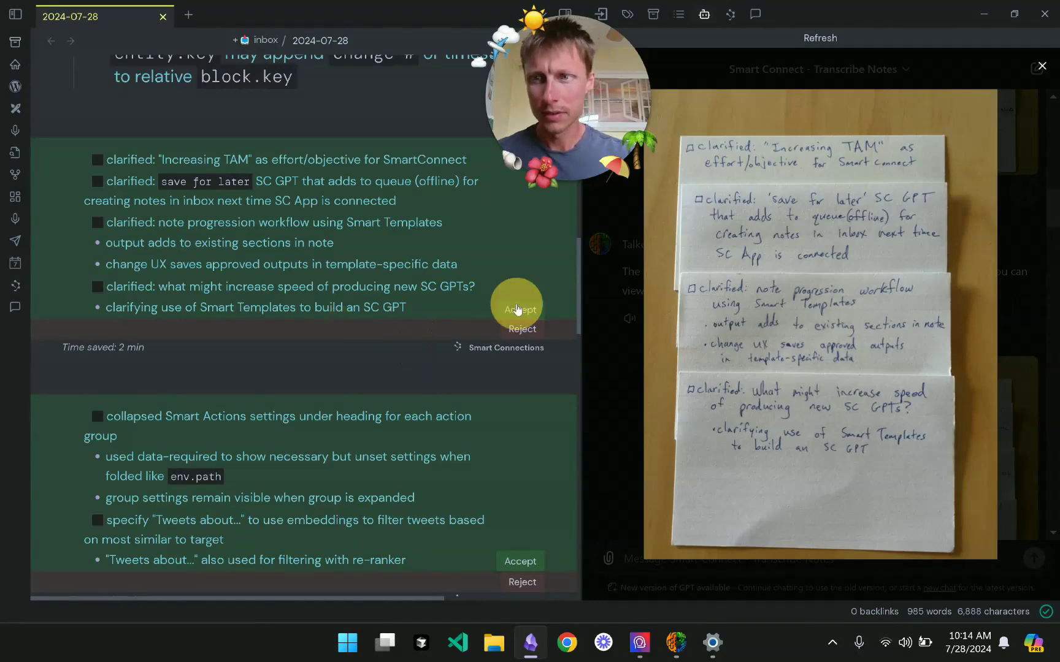
Indent the bullets beneath the "clarified: note progression workflow" and "clarified: what might increase speed of producing new SC GPTs?" tasks.
left_click(182, 161)
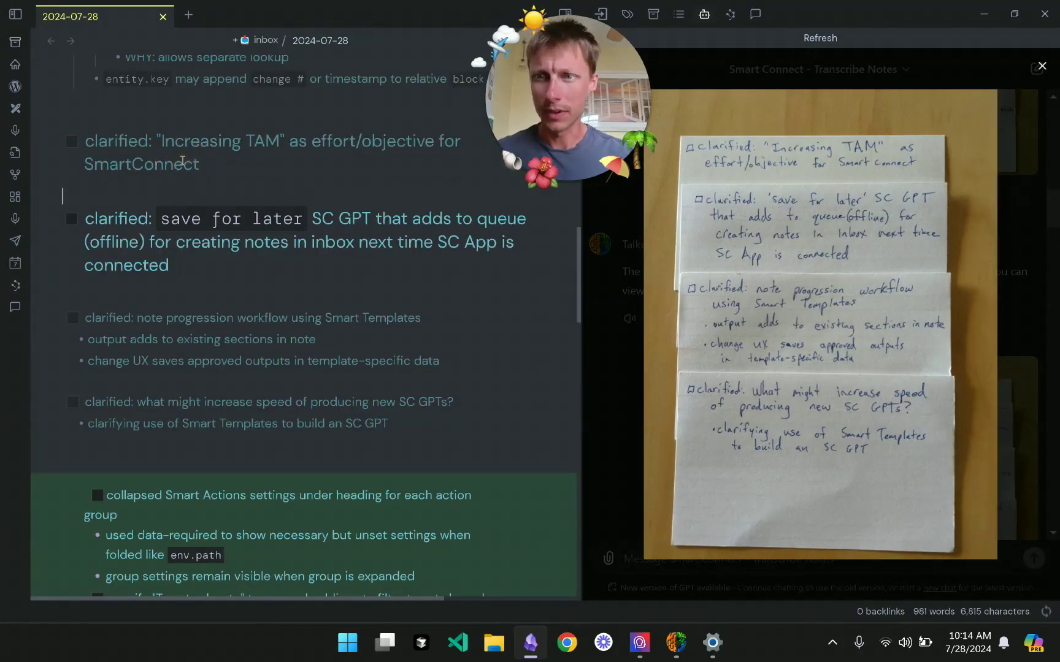
scroll(257, 212, "down", 1)
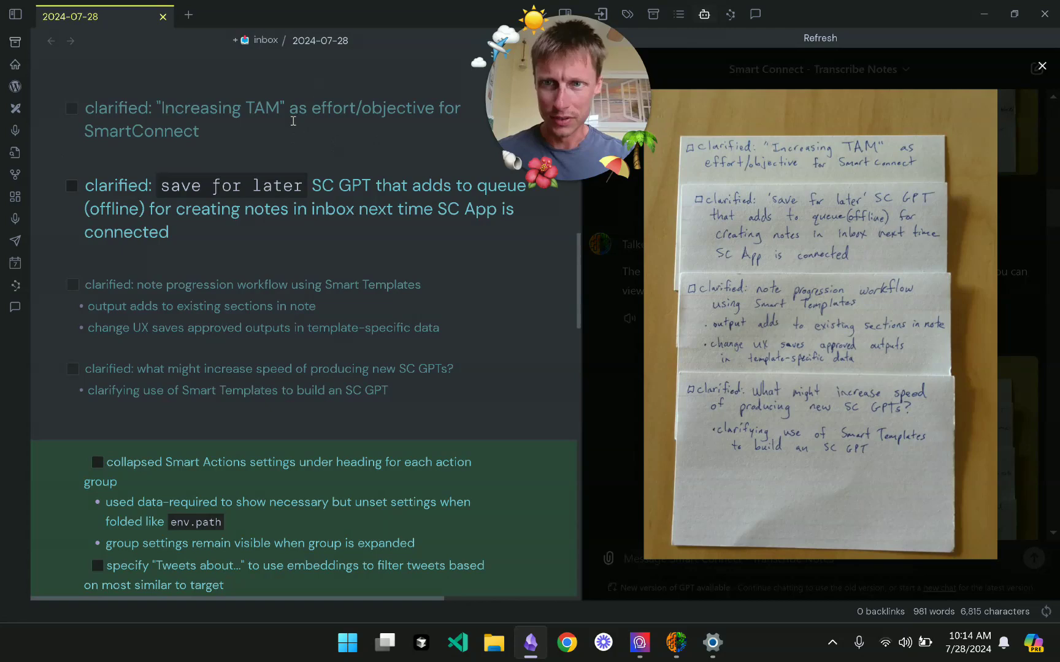
scroll(293, 119, "down", 1)
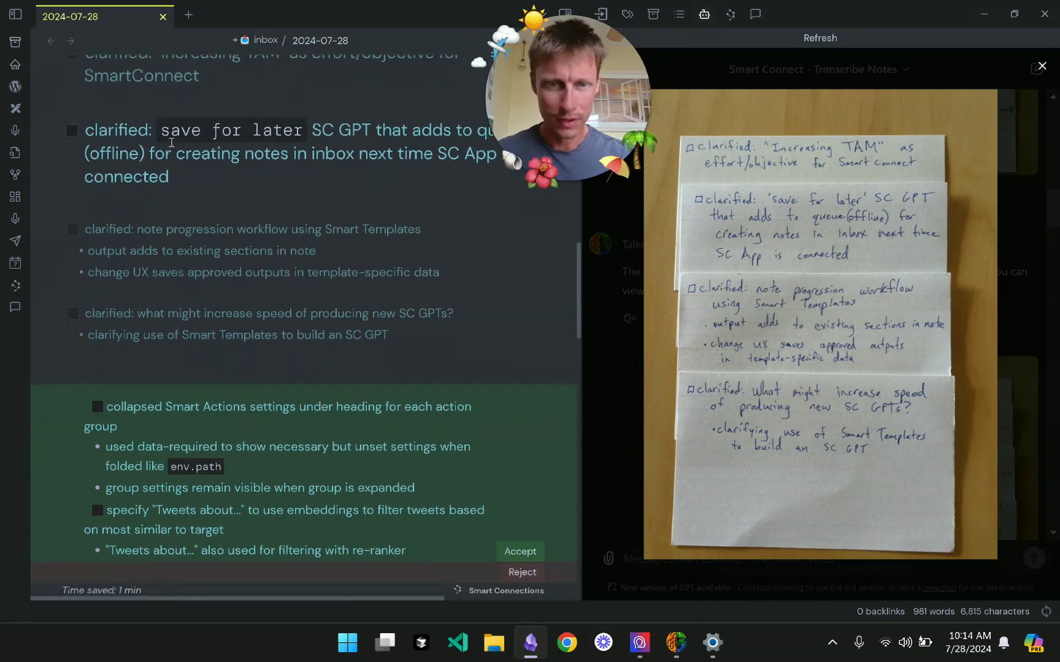
scroll(430, 258, "down", 1)
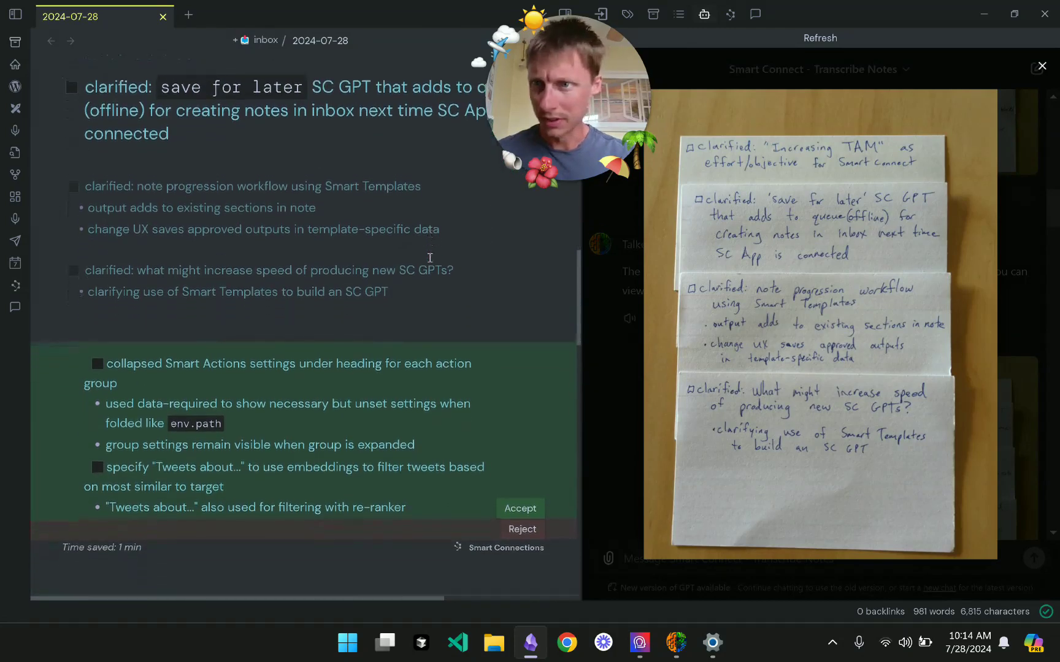
left_click(276, 225)
key("shift+Up")
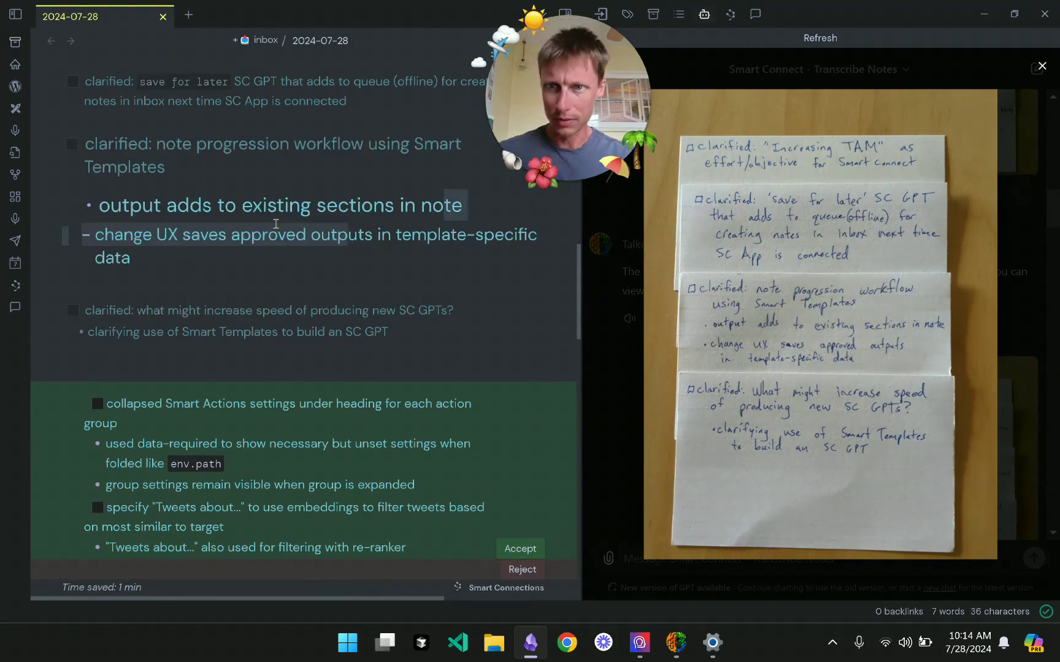
key("End")
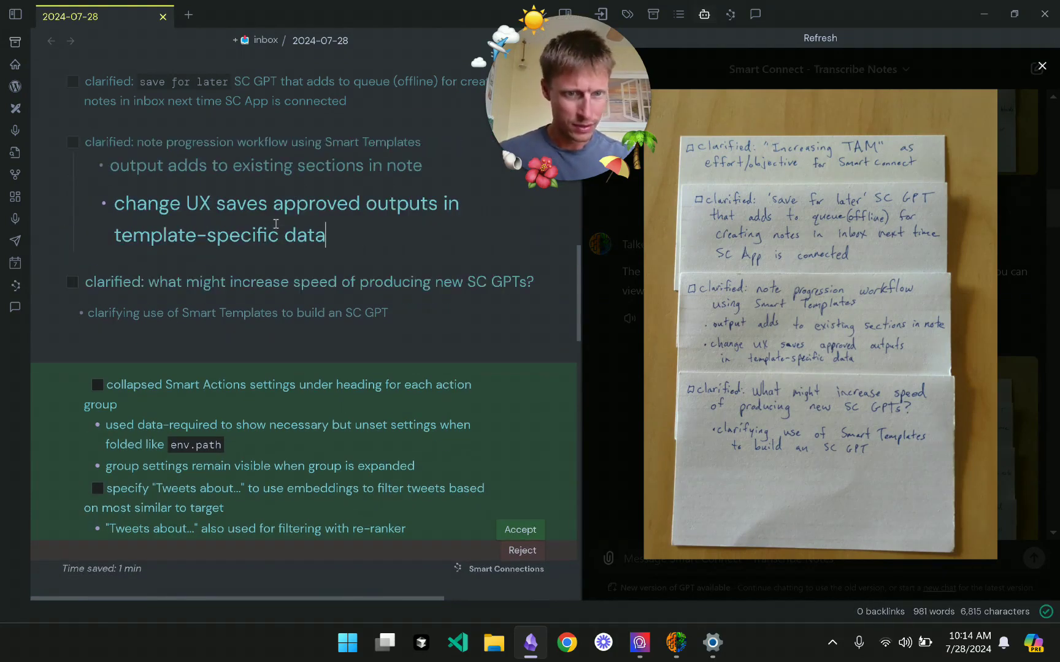
scroll(276, 224, "down", 2)
left_click(270, 222)
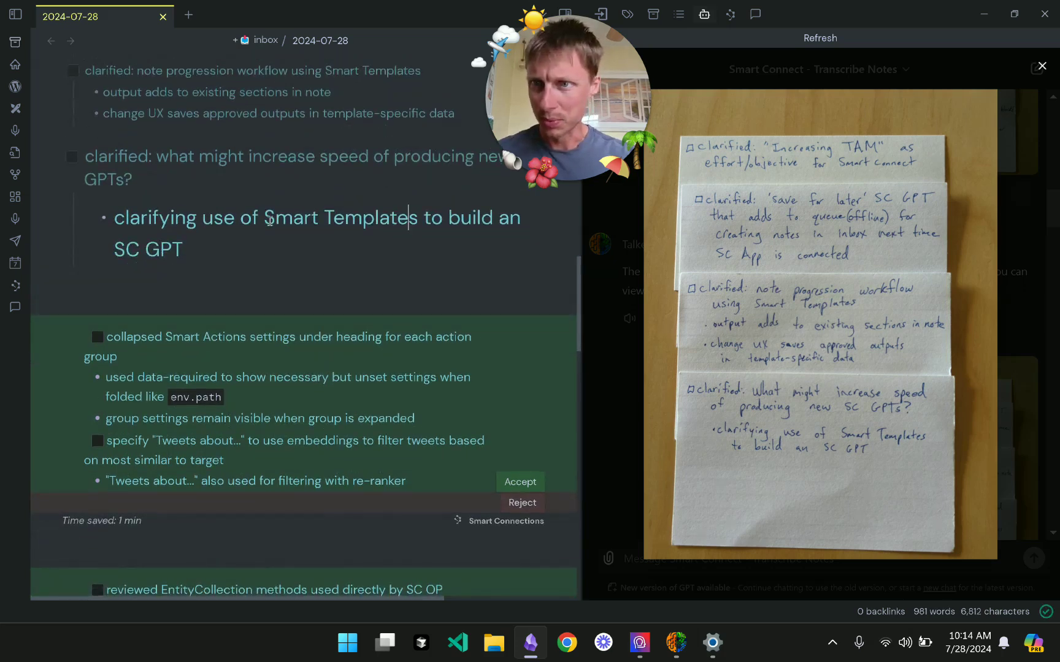
Enlarge the handwritten-note photo starting with "collapsed Smart Actions settings" in the chat and accept its transcription in the note.
scroll(269, 221, "down", 3)
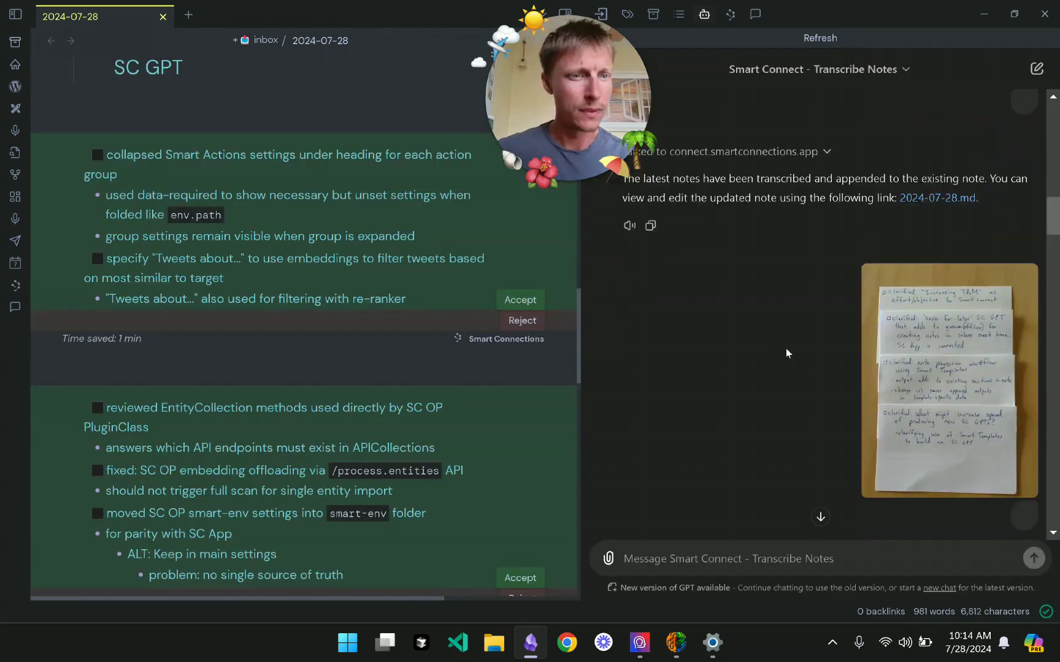
scroll(787, 353, "down", 8)
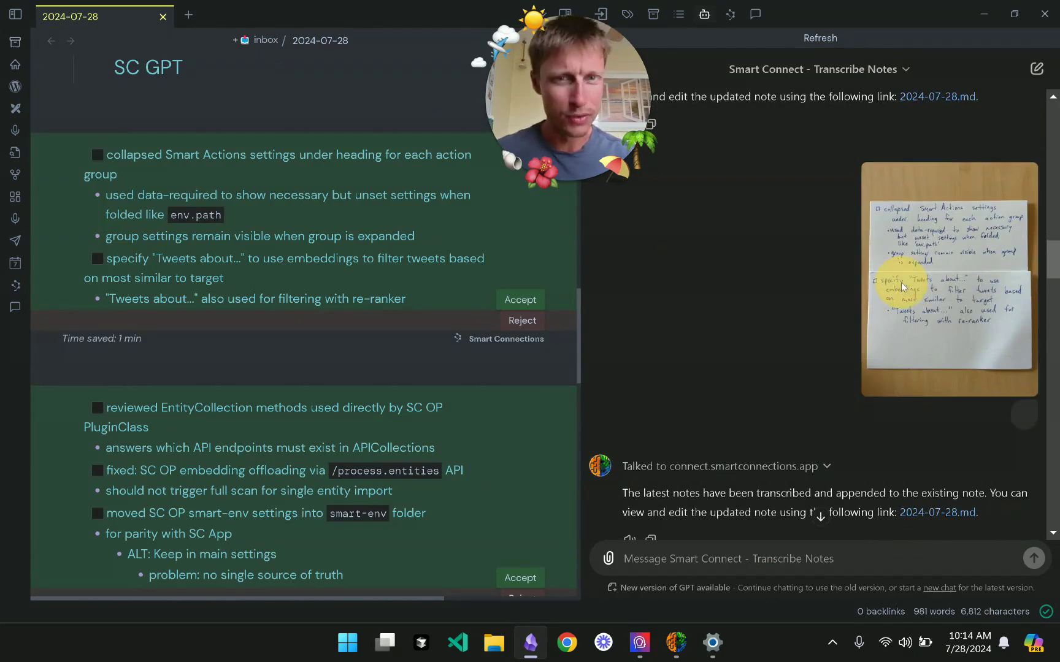
left_click(902, 286)
left_click(514, 299)
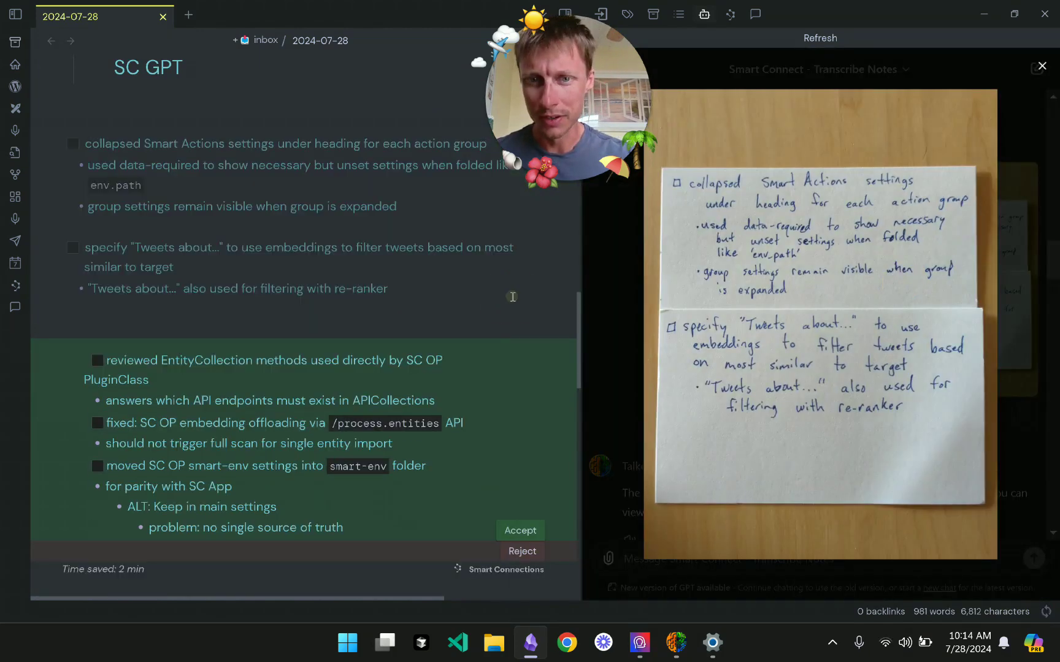
Indent the two bullets beneath the "collapsed Smart Actions settings under heading for each action group" task.
left_click(250, 176)
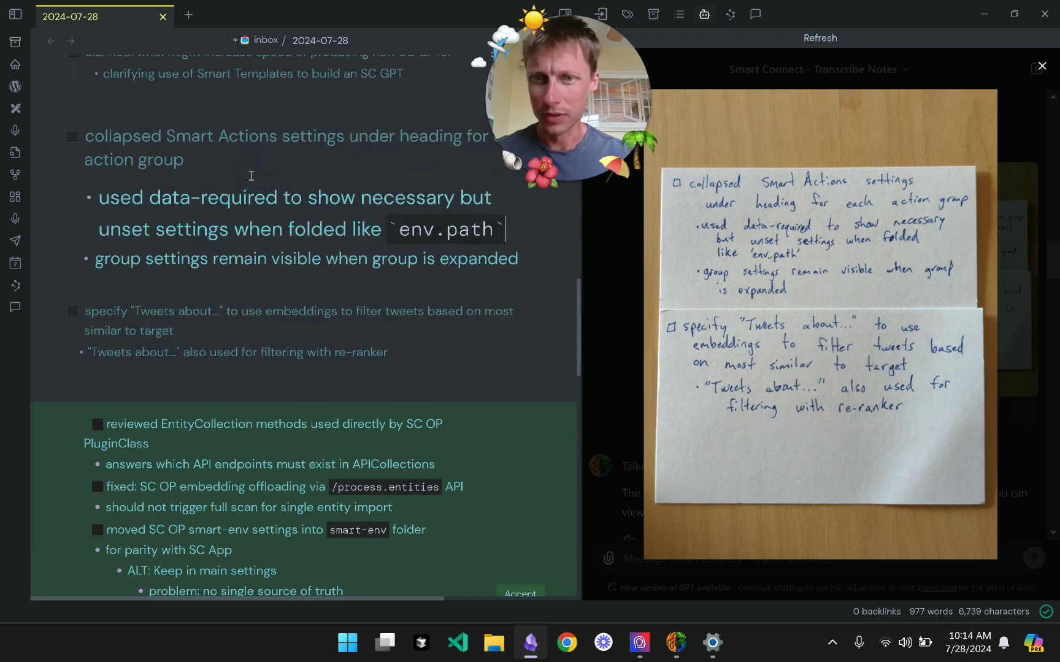
key("Down")
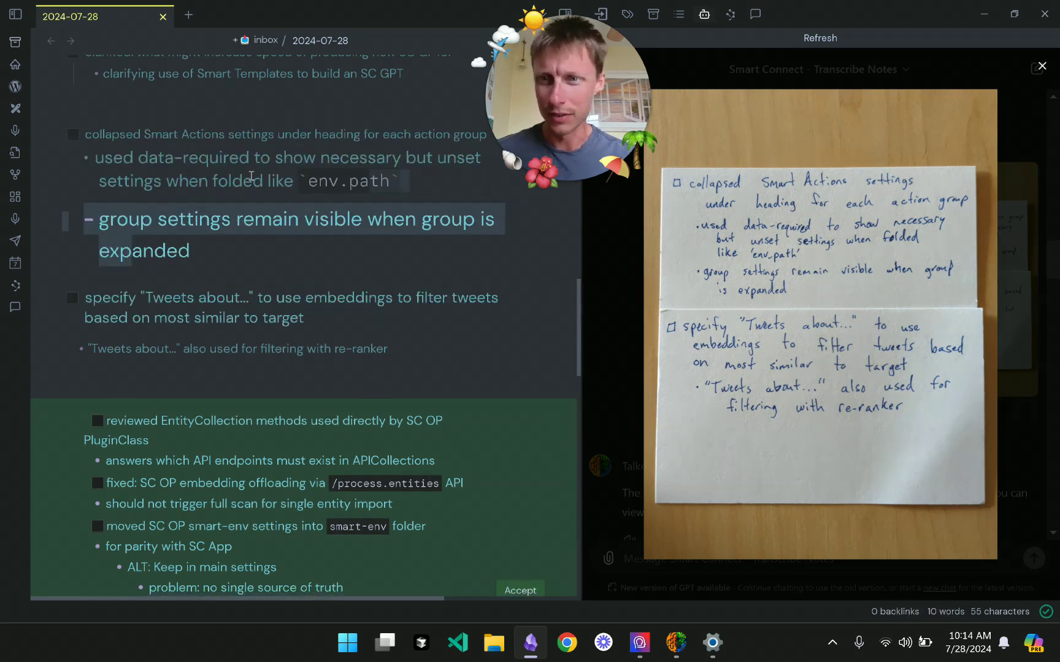
key("Up")
key("Up")
key("Up")
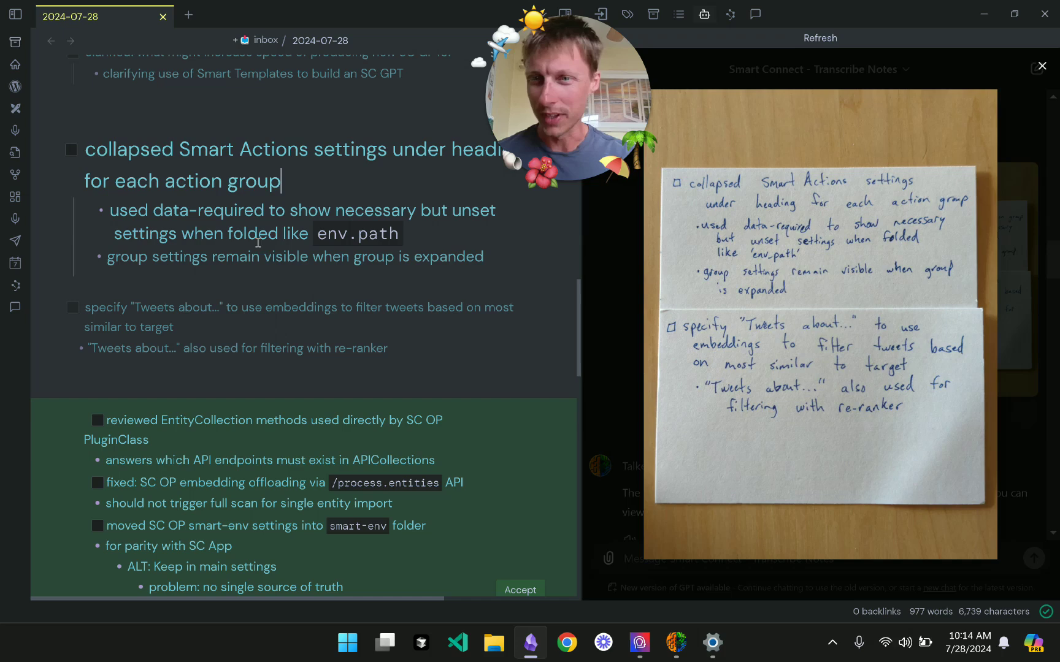
Correct the setting name in the data-required bullet to env_path.
left_click(348, 229)
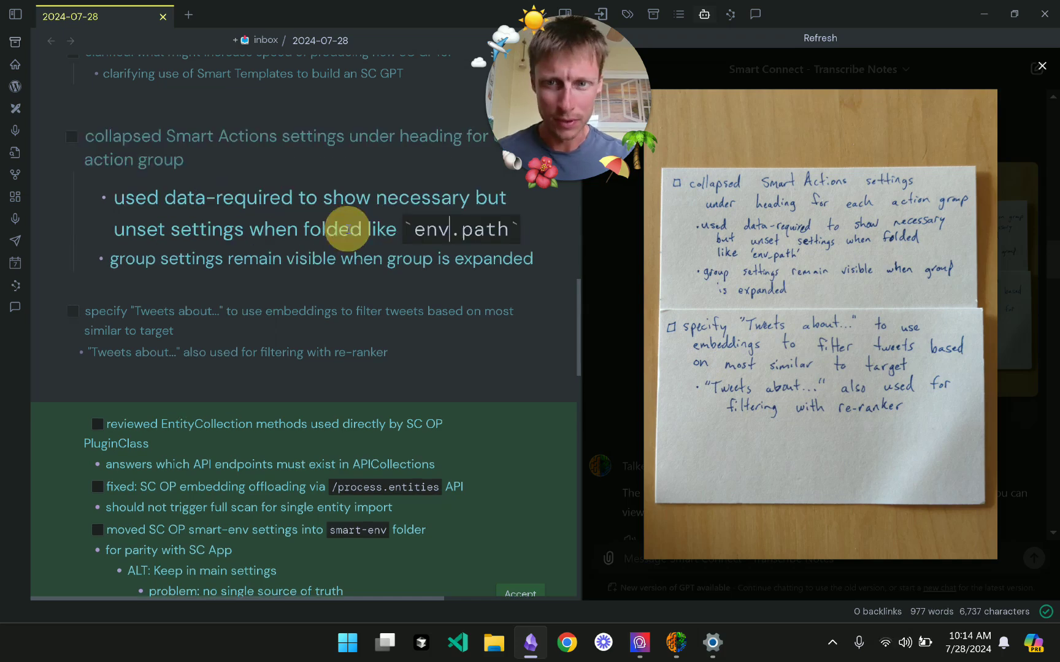
key("BackSpace")
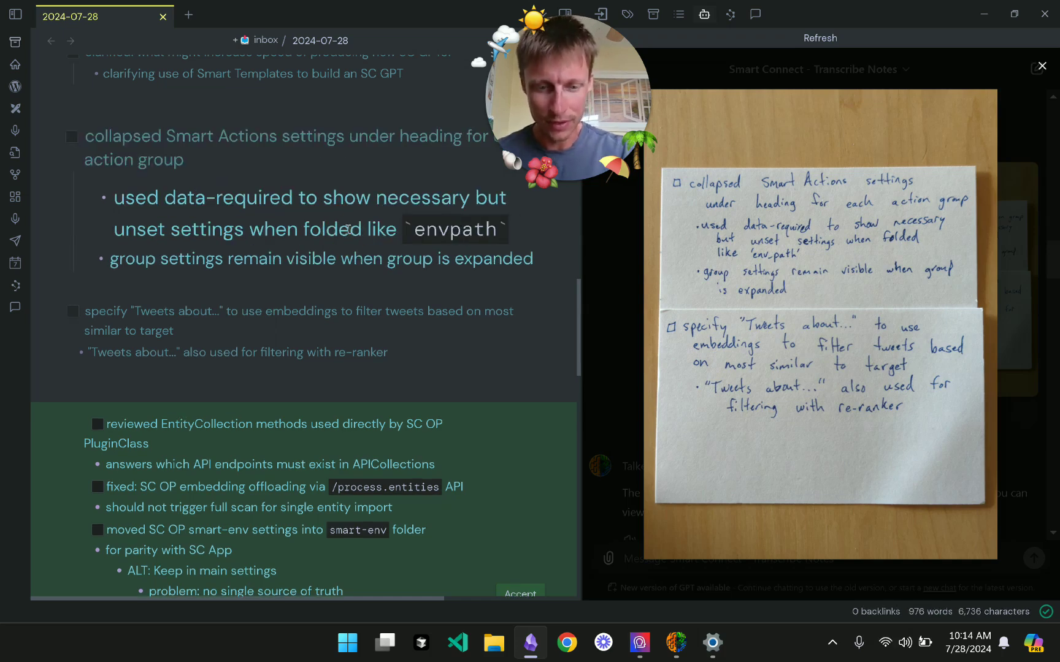
type("_")
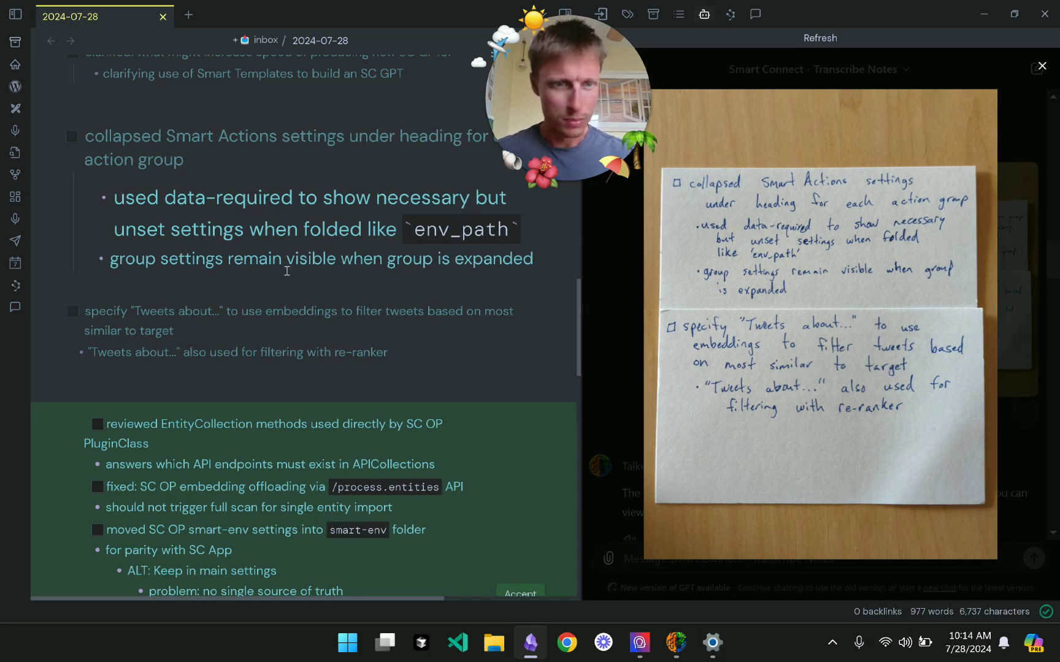
Indent the "'Tweets about...' also used for filtering with re-ranker" bullet beneath its "specify" task.
scroll(287, 269, "down", 3)
left_click(172, 230)
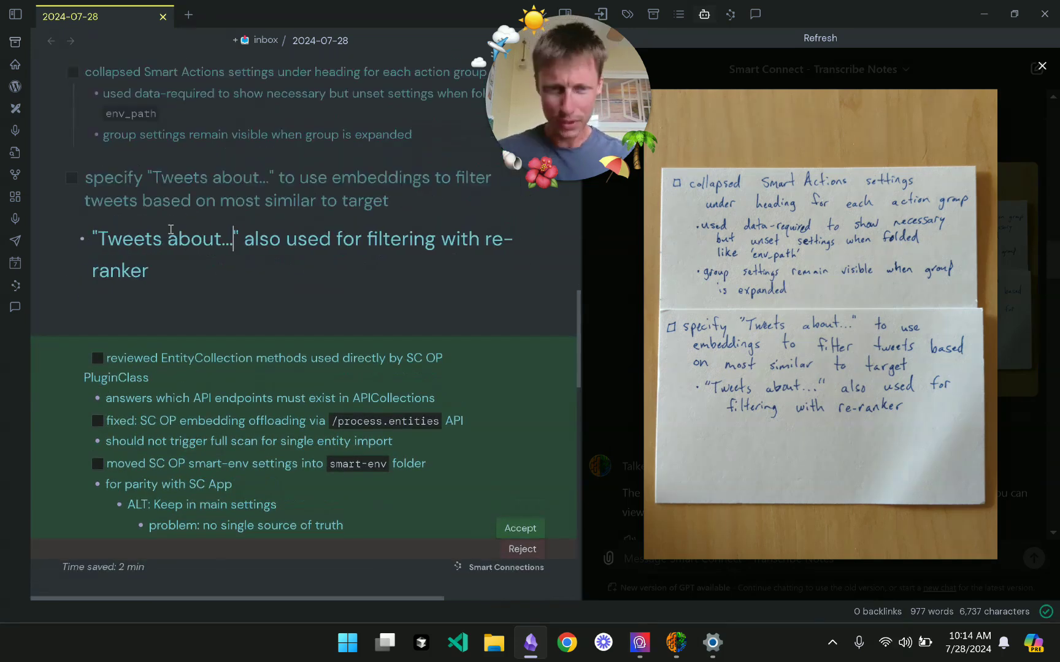
key("Tab")
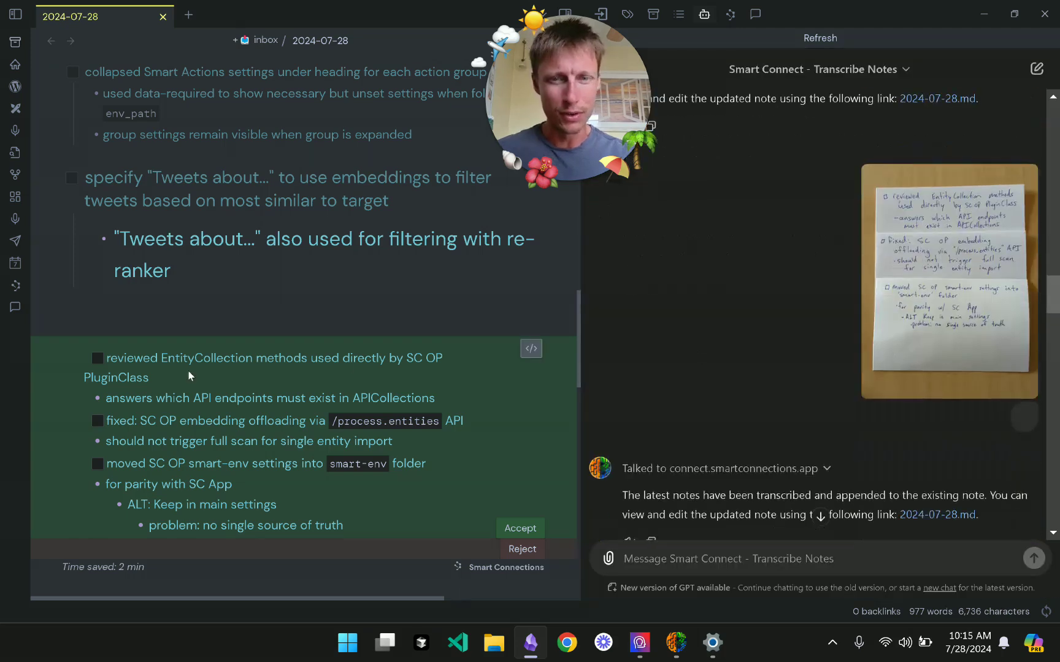
Enlarge the handwritten-note photo starting with "reviewed EntityCollection methods" in the chat and accept its transcription in the note.
scroll(188, 371, "down", 5)
left_click(930, 282)
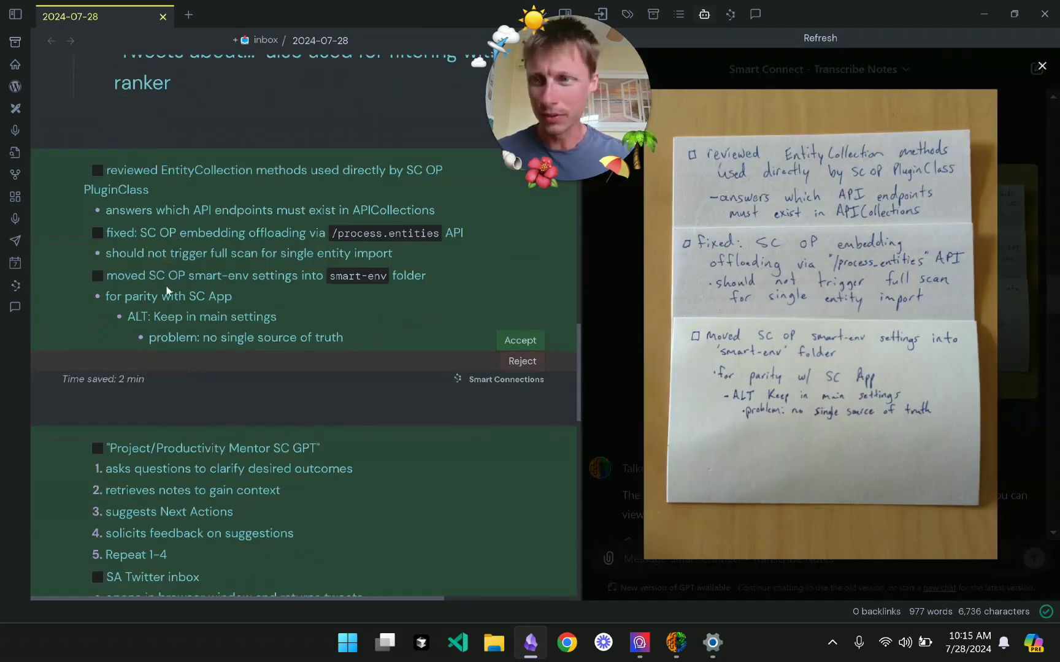
left_click(526, 339)
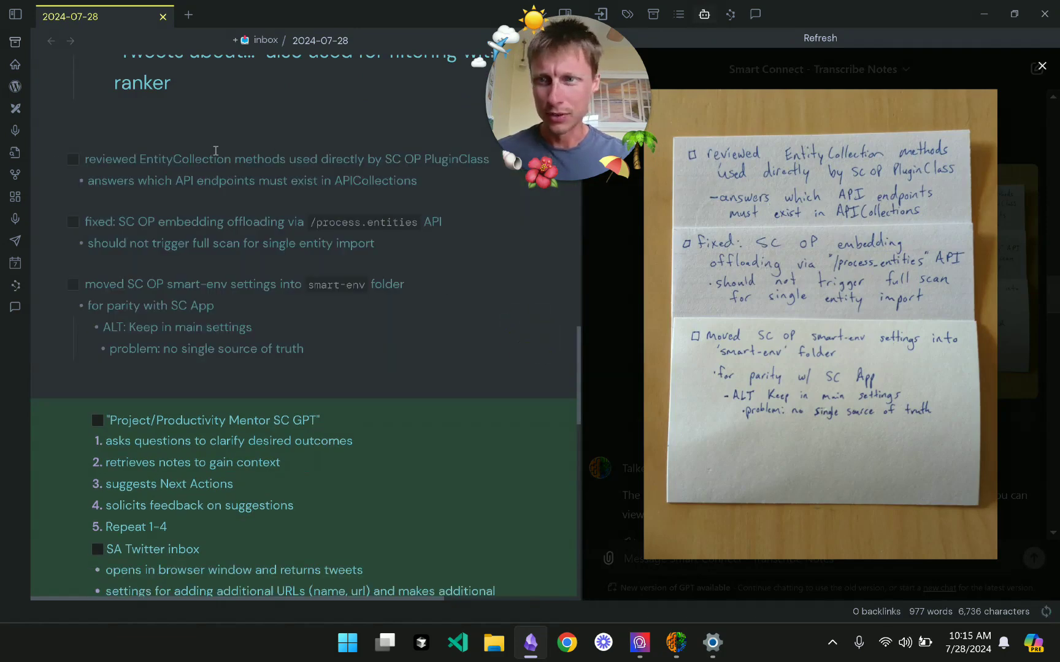
Indent the bullets beneath the "reviewed EntityCollection methods" and "fixed: SC OP embedding offloading" tasks.
left_click(191, 173)
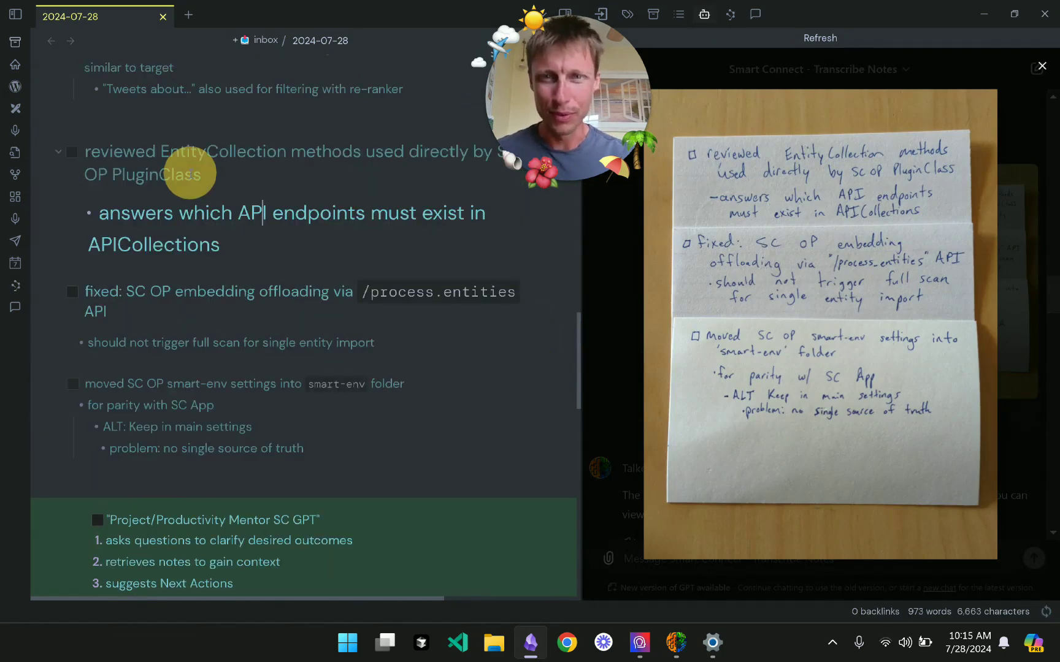
key("Tab")
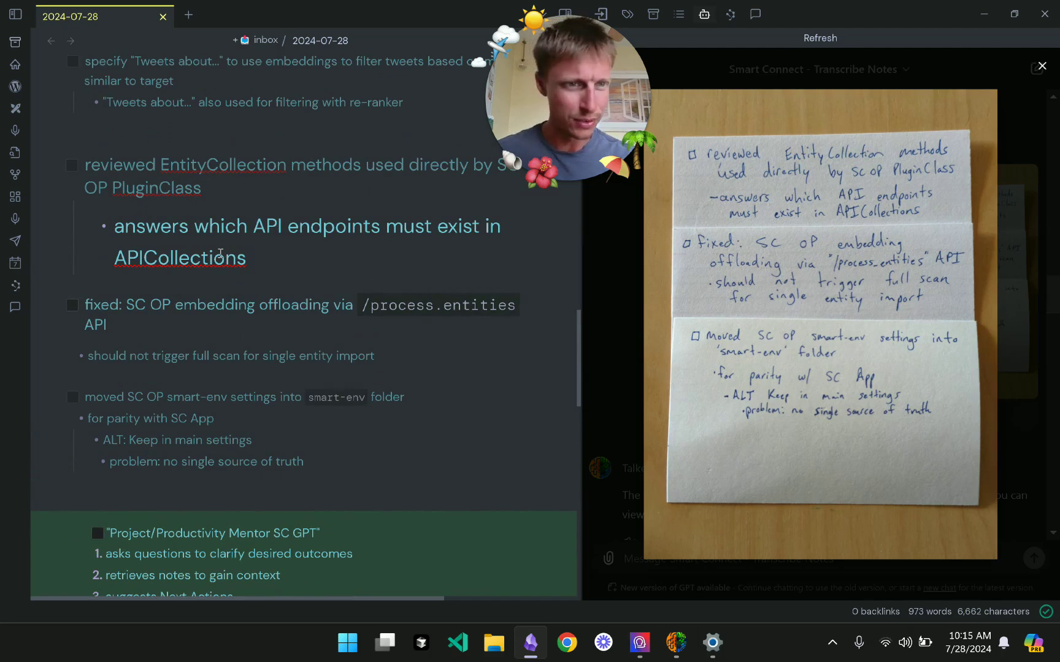
left_click(295, 319)
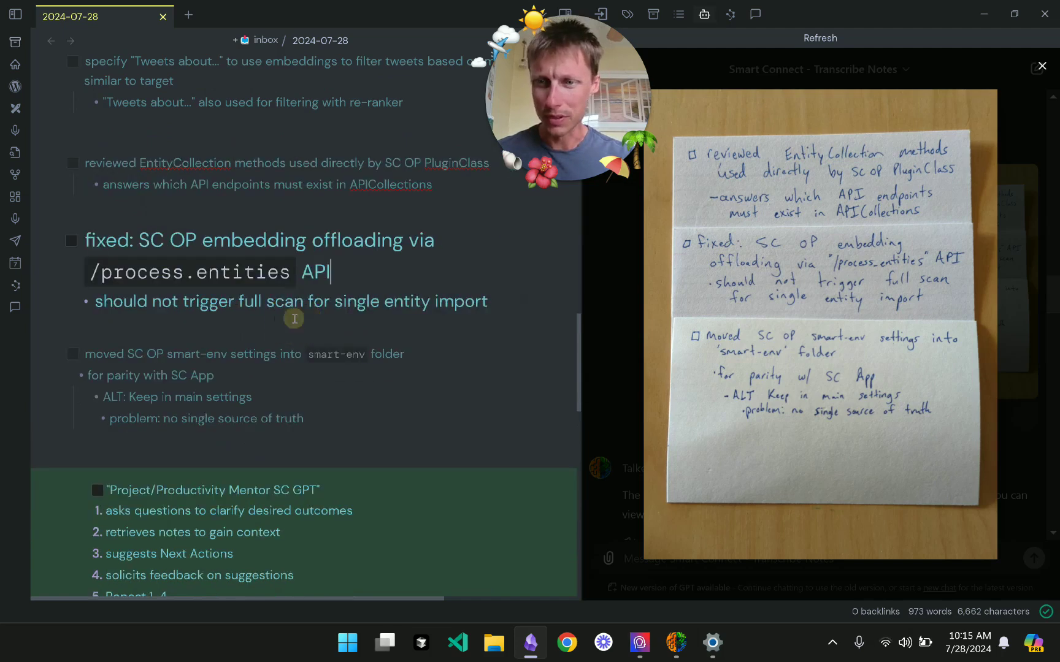
left_click(295, 318)
key("Tab")
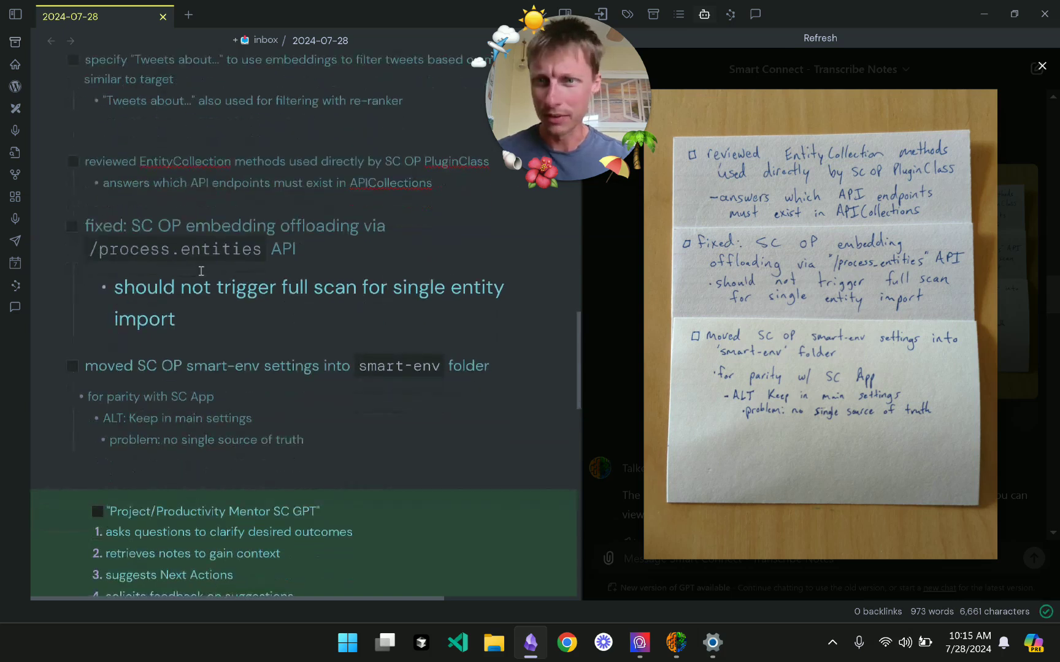
Correct the API path in the "fixed: SC OP embedding offloading" task to /process_entities.
left_click(202, 261)
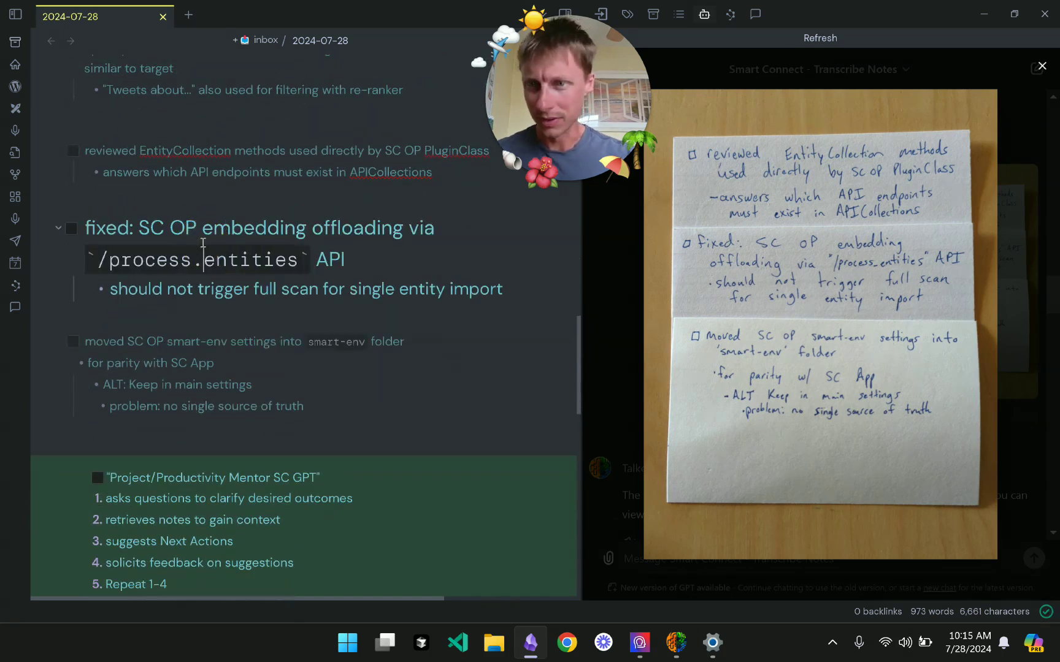
key("BackSpace")
type("_")
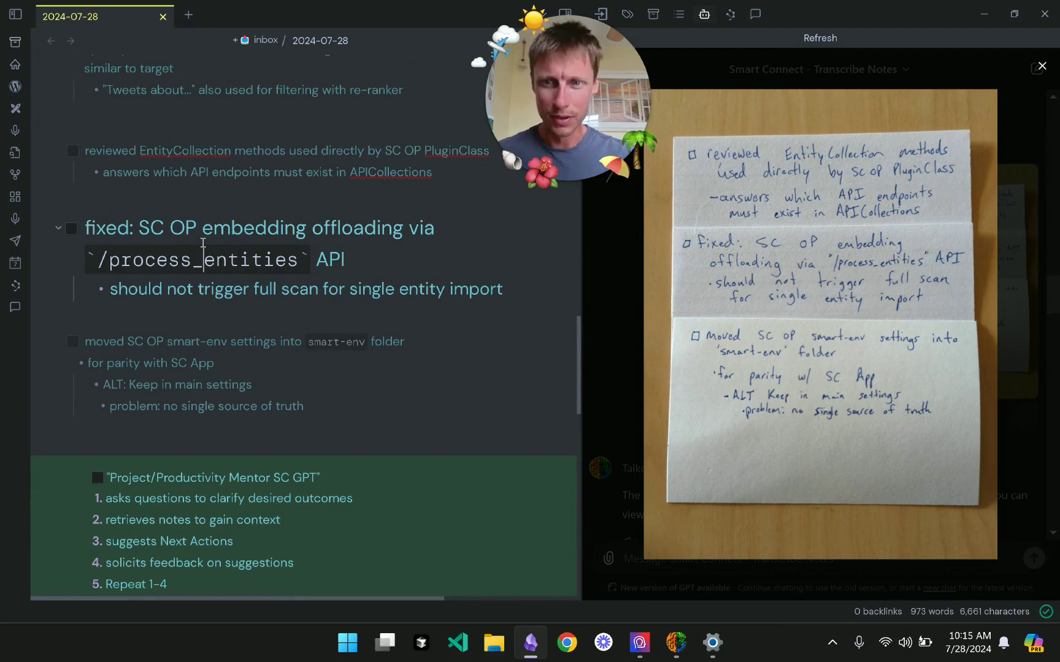
Indent the "for parity with SC App" bullet beneath the "moved SC OP smart-env settings into smart-env folder" task.
scroll(203, 243, "down", 2)
scroll(203, 243, "down", 1)
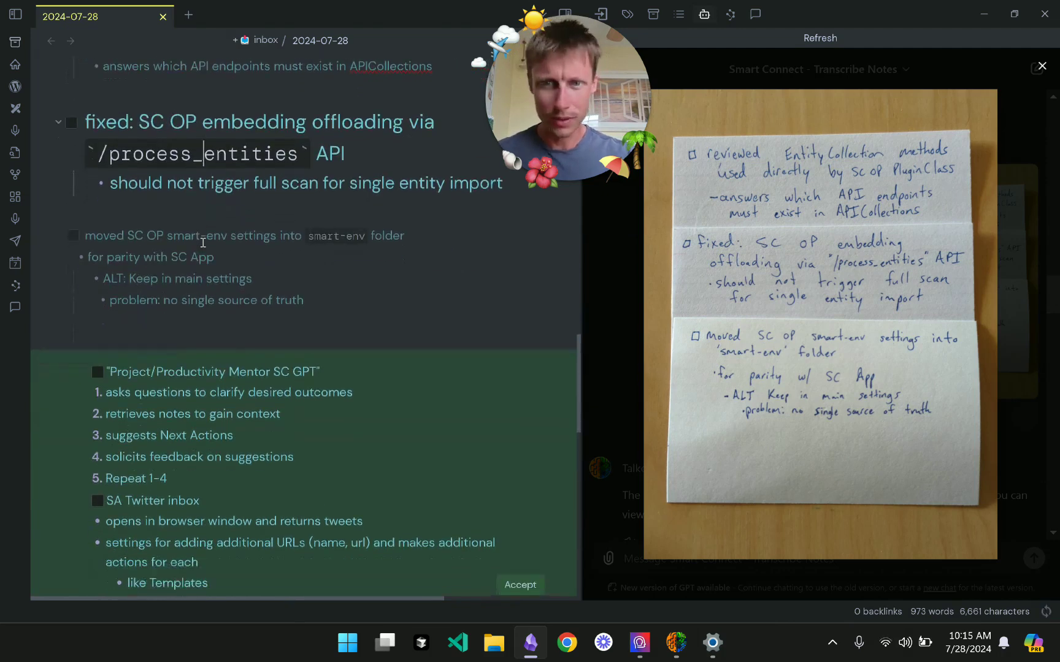
left_click(203, 242)
scroll(375, 181, "up", 1)
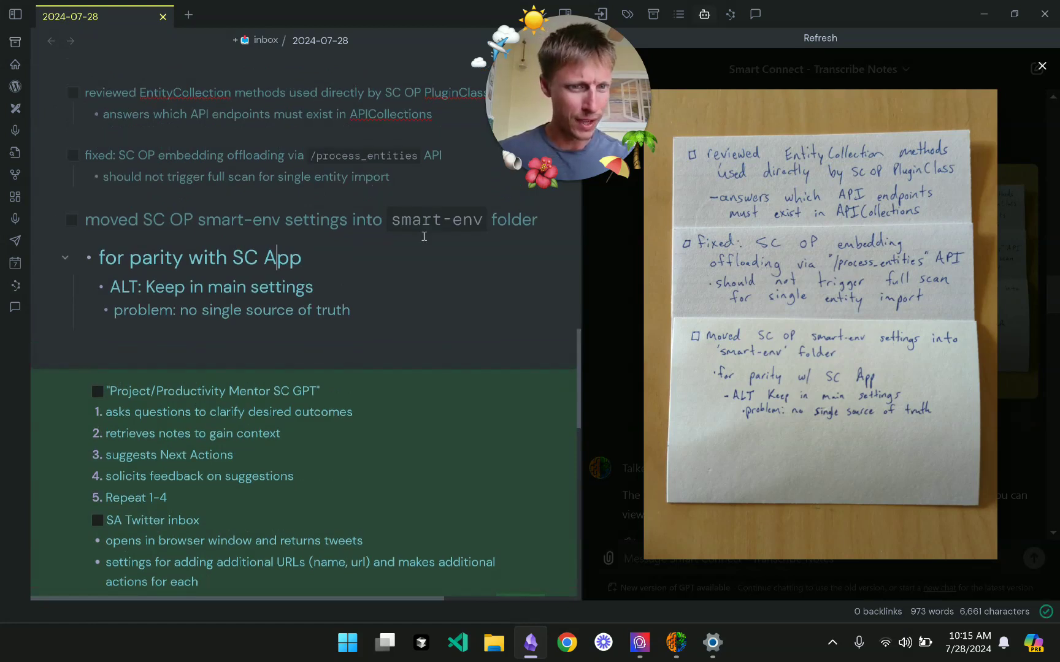
key("shift+Down")
key("shift+Down")
key("shift+Tab")
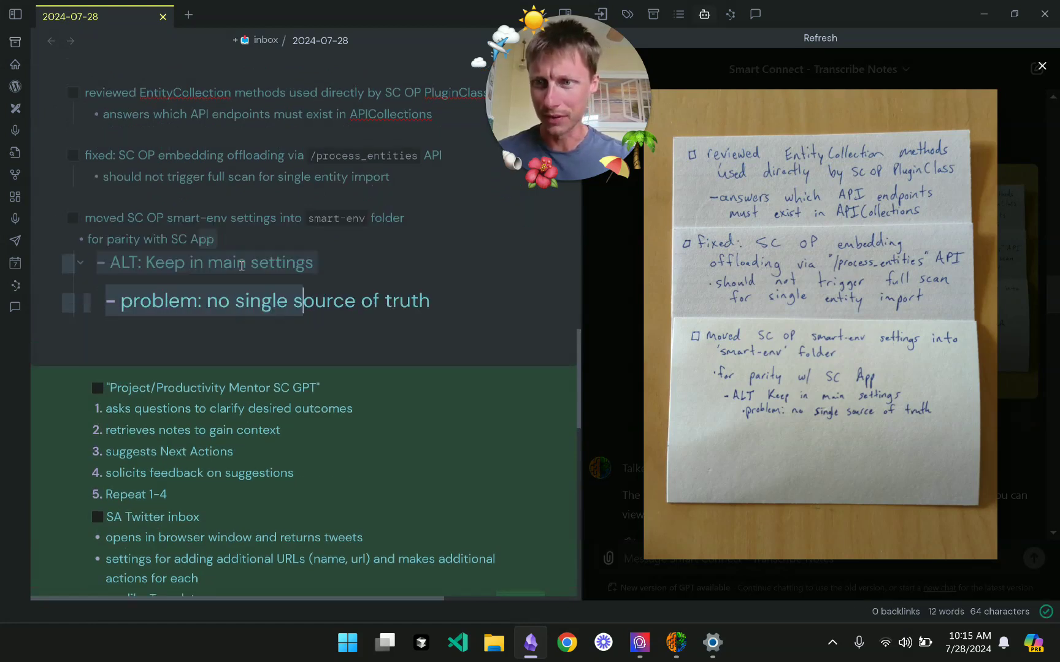
key("shift+Tab")
key("shift+Tab")
key("Tab")
key("Escape")
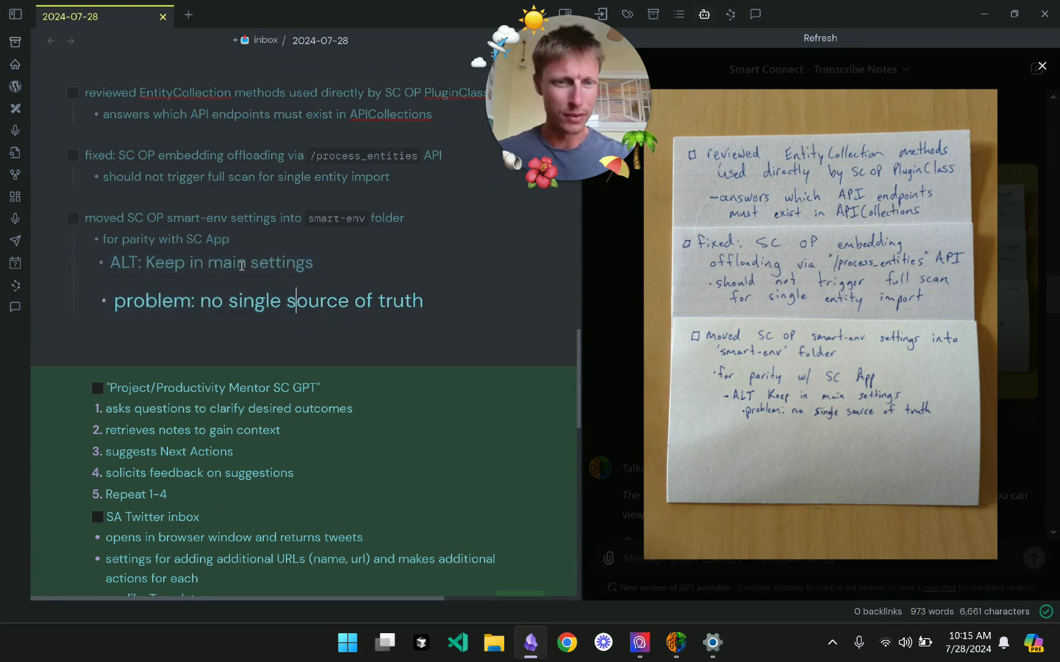
Nest "ALT: Keep in main settings" beneath the parity bullet and "problem: no single source of truth" beneath the ALT bullet.
key("shift+Up")
key("shift+Up")
key("shift+Down")
key("shift+Down")
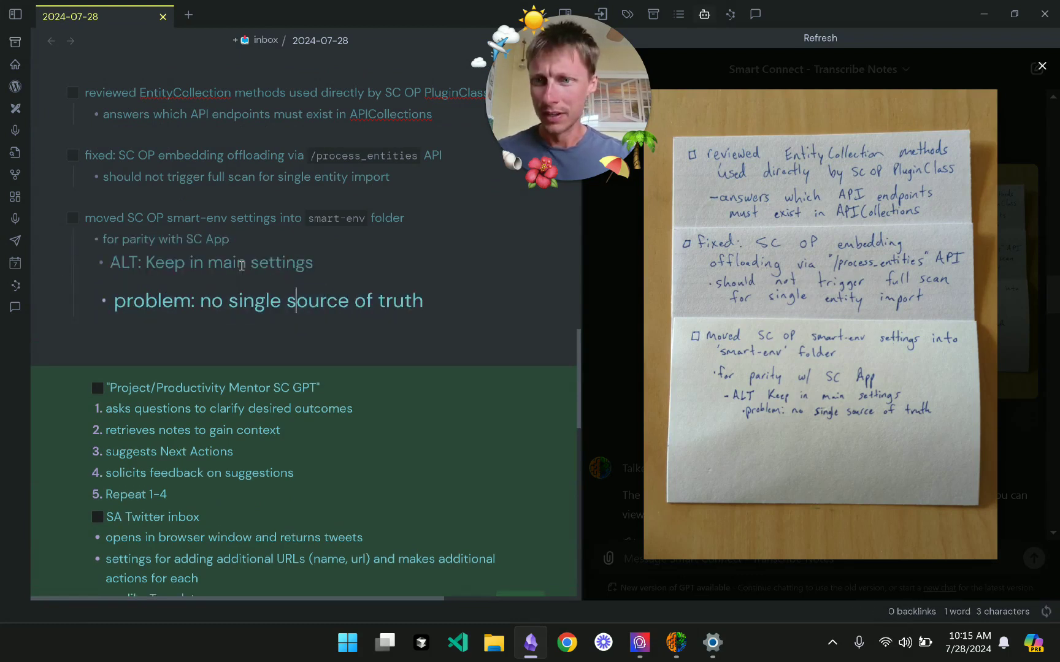
key("shift+Up")
key("Tab")
key("Down")
key("Tab")
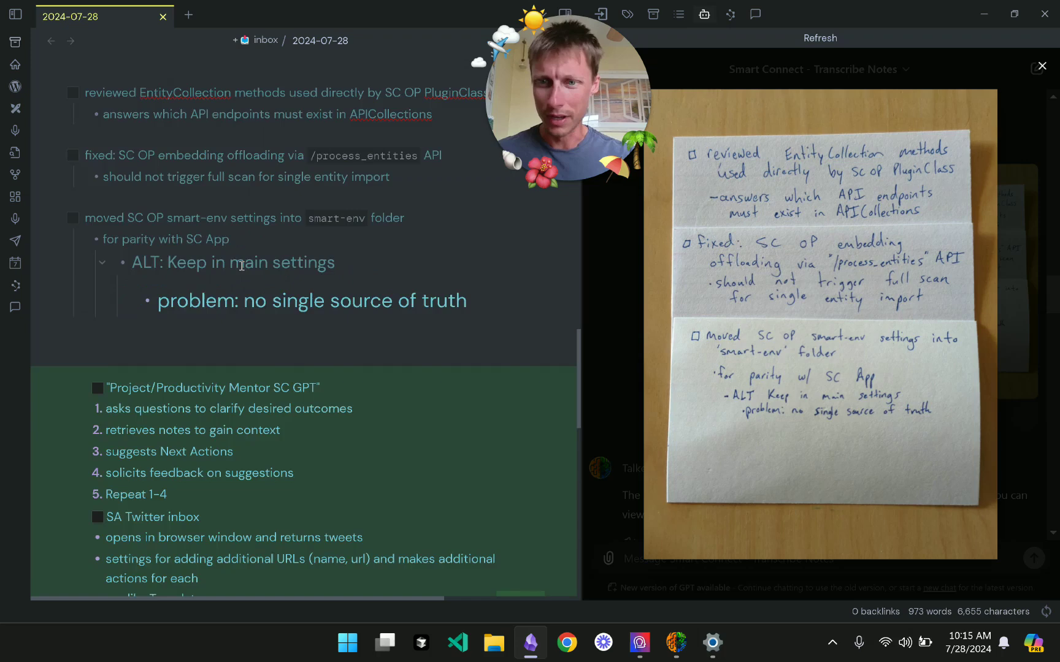
Accept the transcription starting with "Project/Productivity Mentor SC GPT" in the note and enlarge its handwritten-note photo in the chat.
scroll(241, 267, "down", 3)
left_click(610, 360)
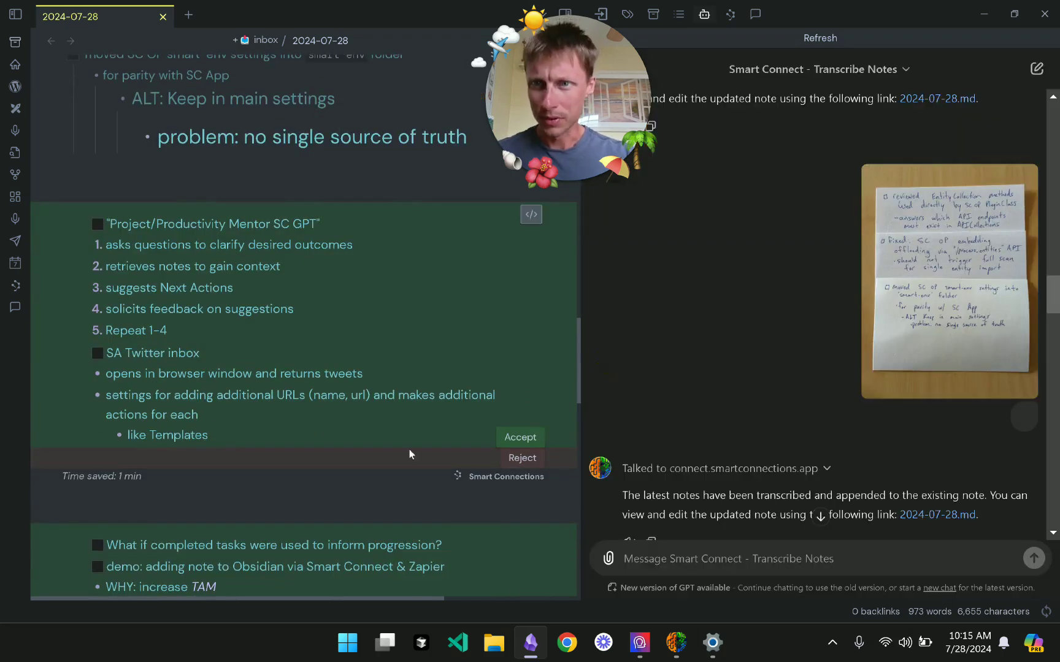
left_click(531, 437)
scroll(850, 406, "down", 3)
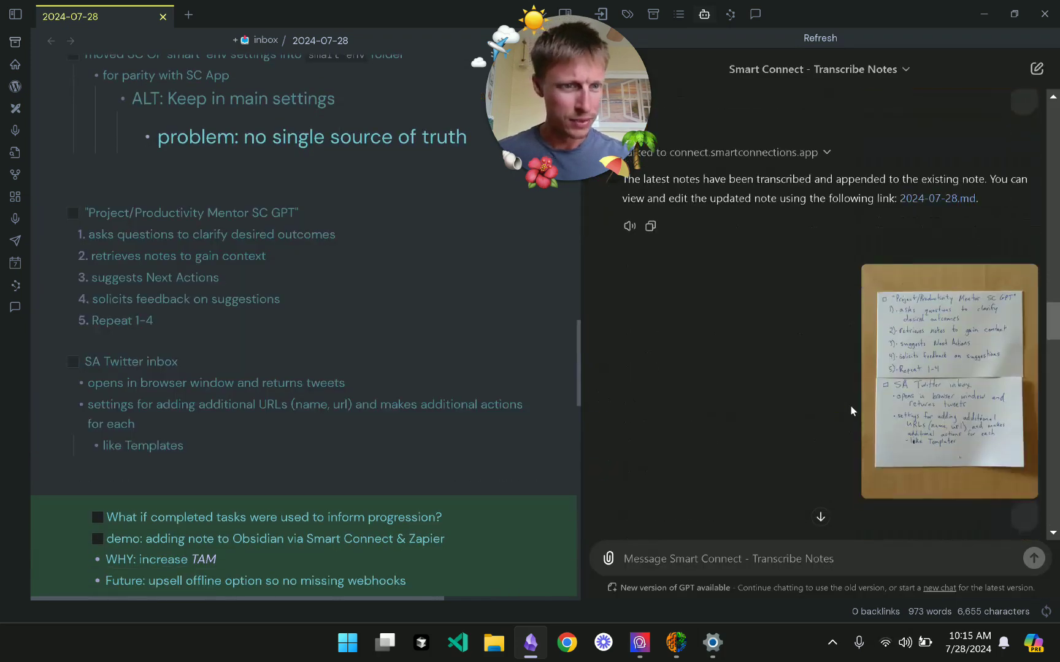
left_click(930, 384)
scroll(221, 294, "down", 2)
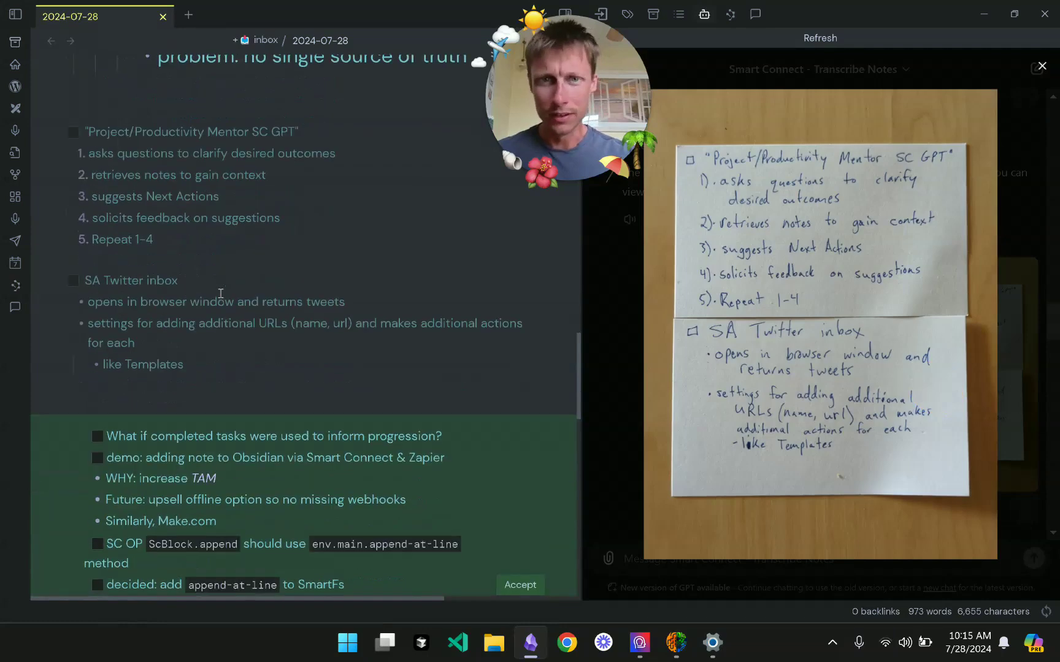
Indent the five numbered items beneath the "Project/Productivity Mentor SC GPT" task.
left_click(147, 239)
key("shift+Up")
key("shift+Up")
key("shift+Up")
key("shift+Up")
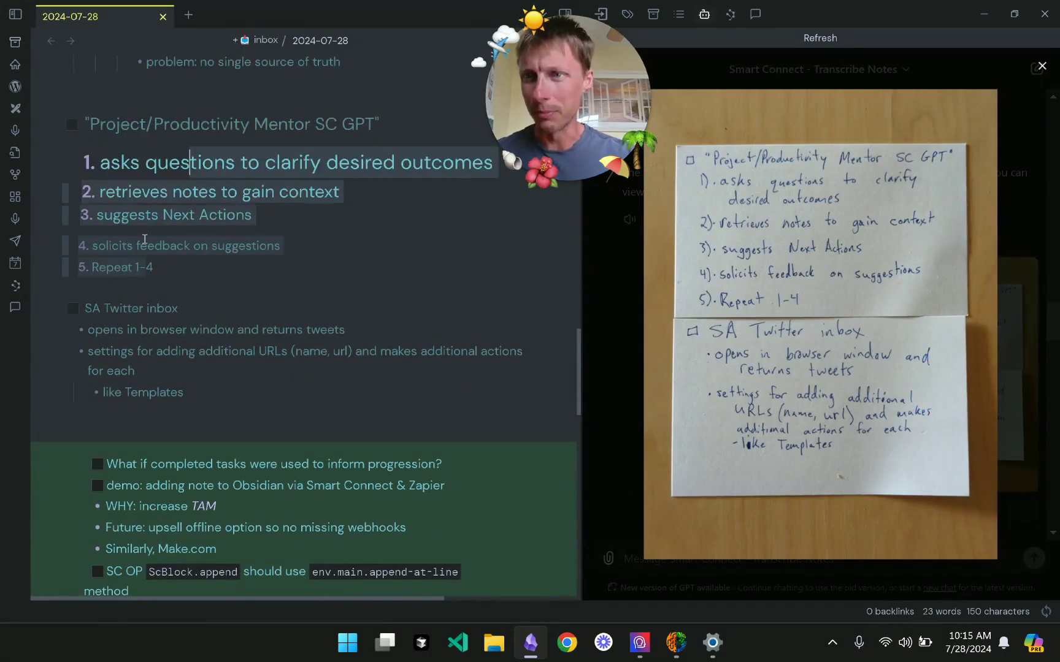
key("shift+Down")
key("shift+Up")
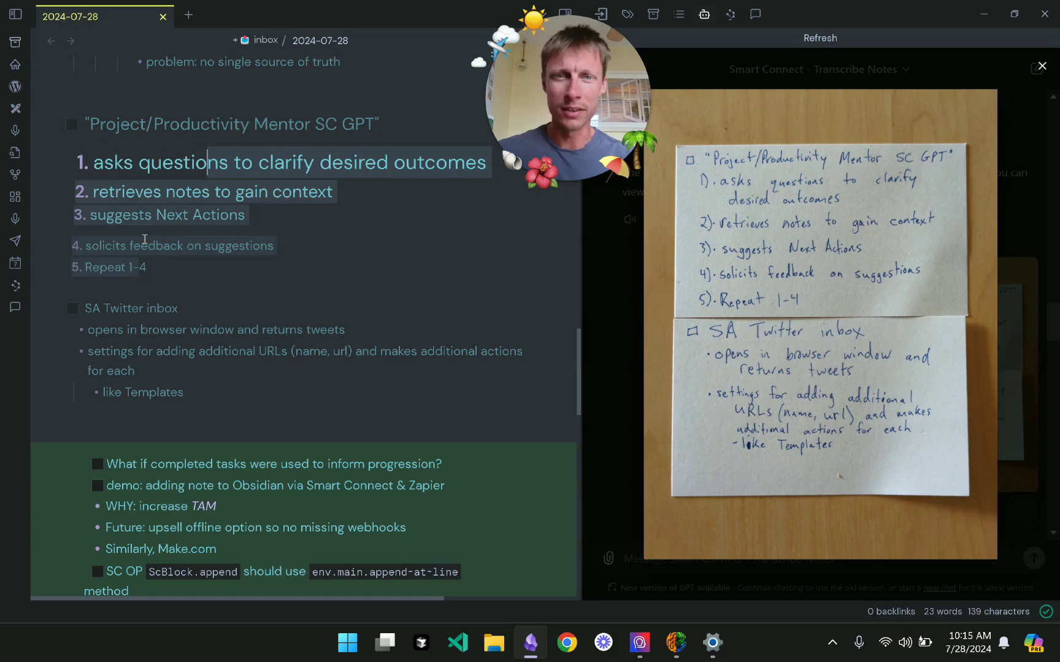
left_click(214, 274)
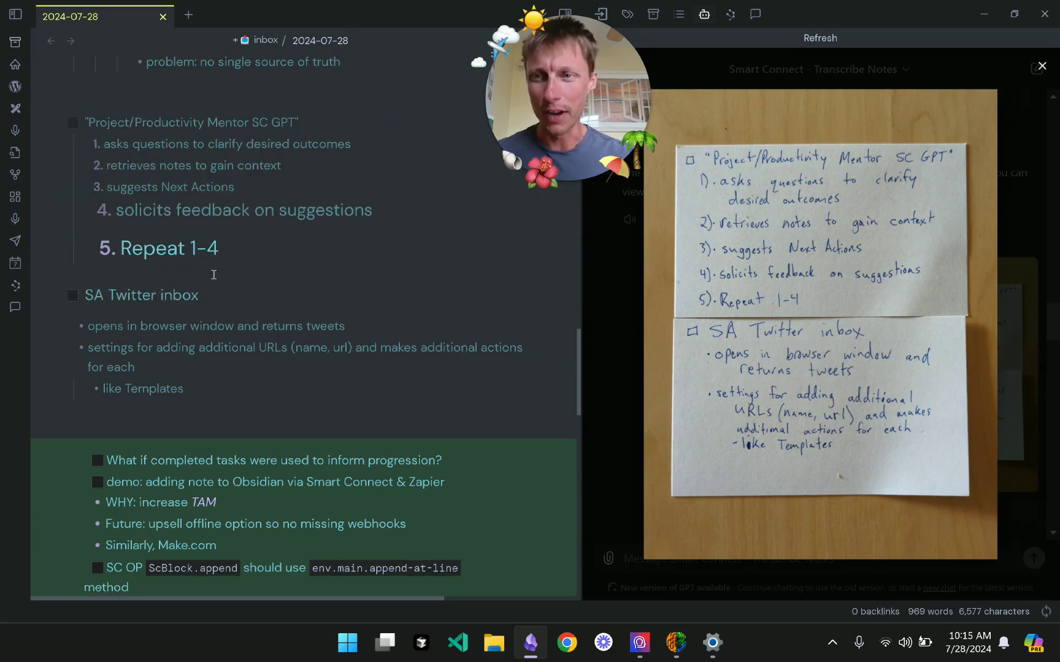
Indent the two bullets beneath the "SA Twitter inbox" task and nest "like Templates" beneath the settings bullet.
key("Down")
key("Down")
key("Down")
key("Down")
key("Down")
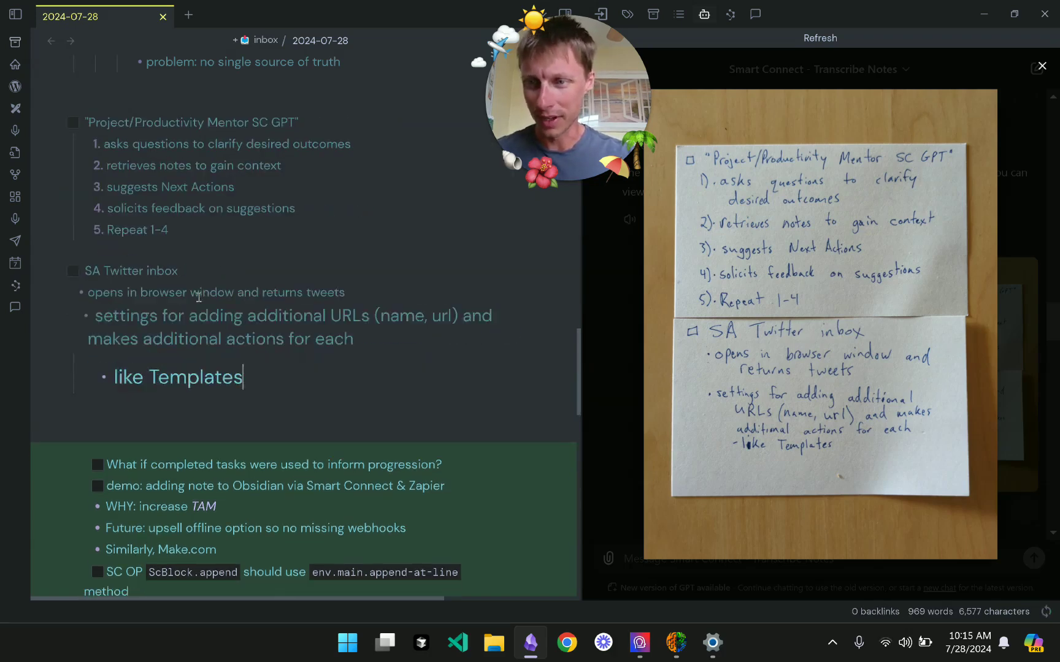
key("shift+Up")
key("shift+Up")
key("shift+Down")
key("shift+Up")
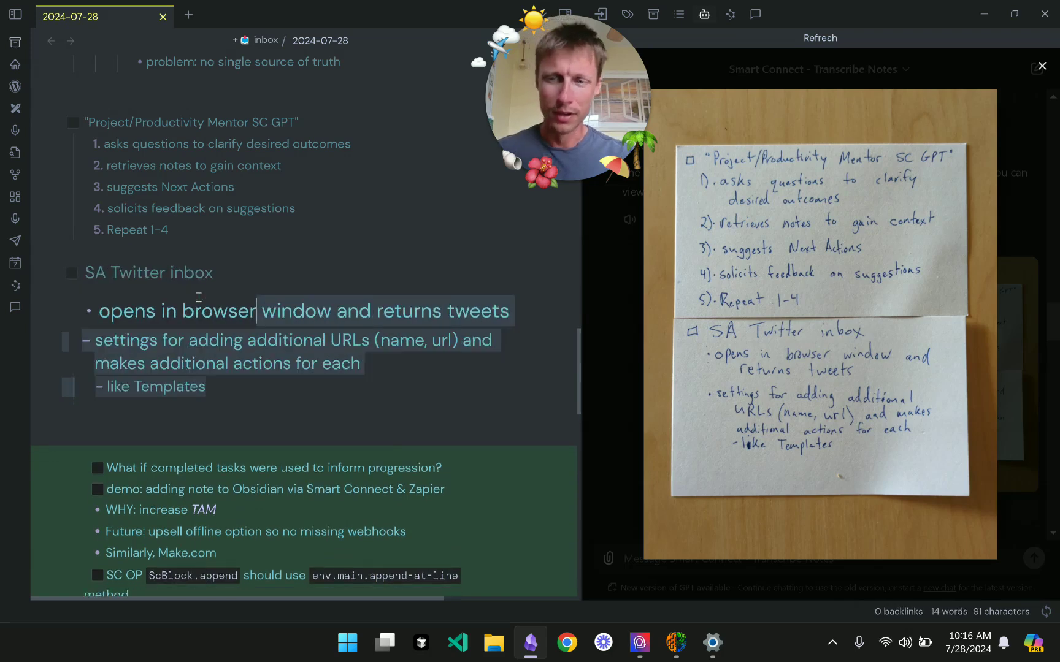
key("shift+Tab")
key("Tab")
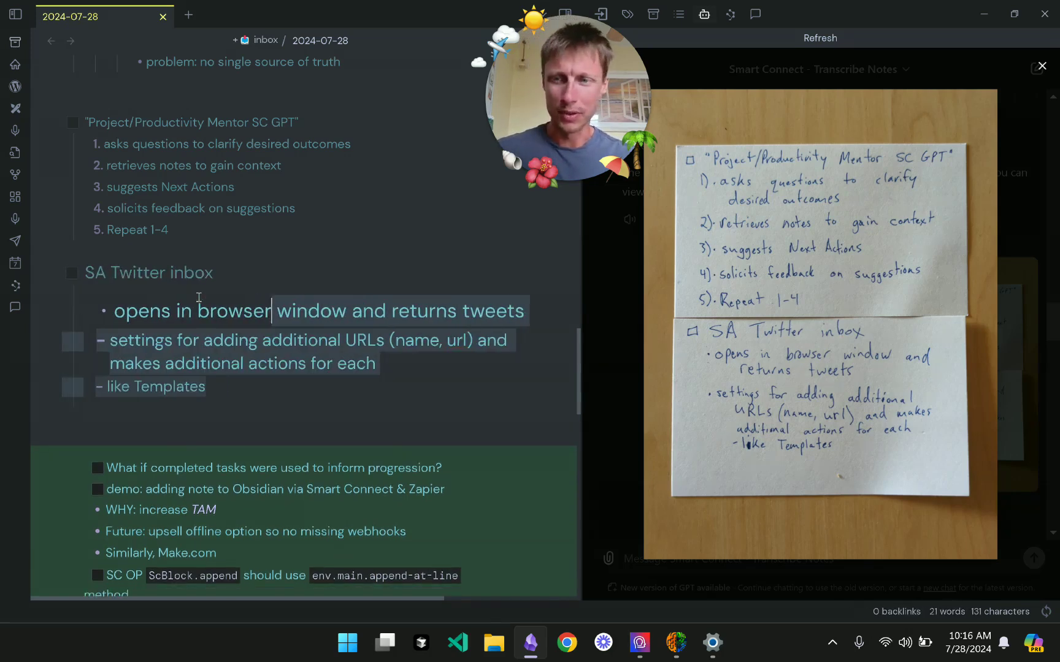
key("Down")
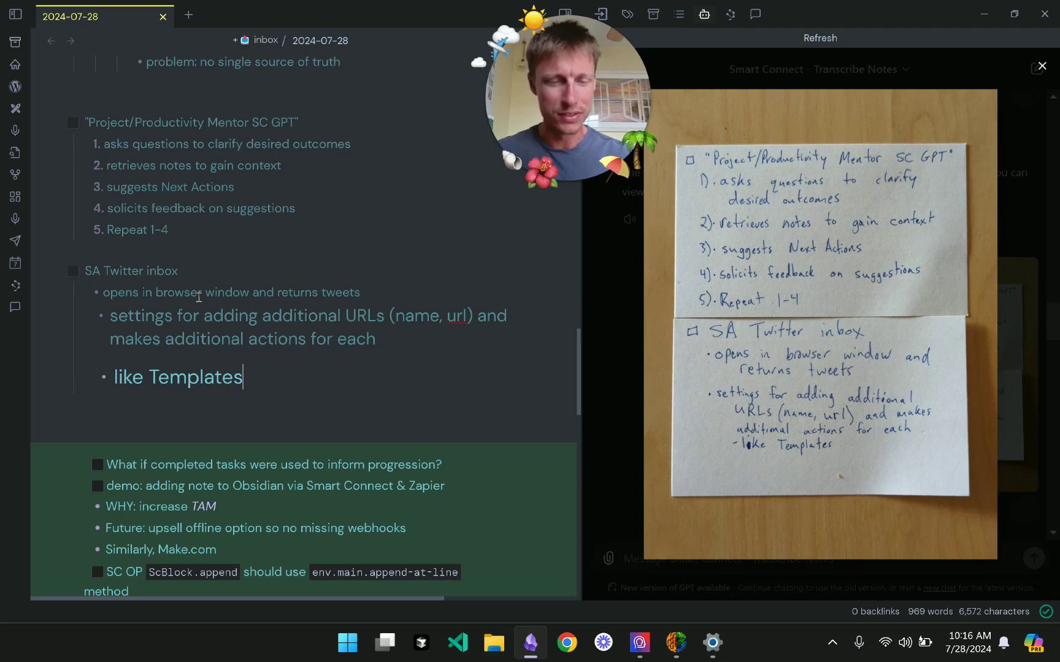
key("Tab")
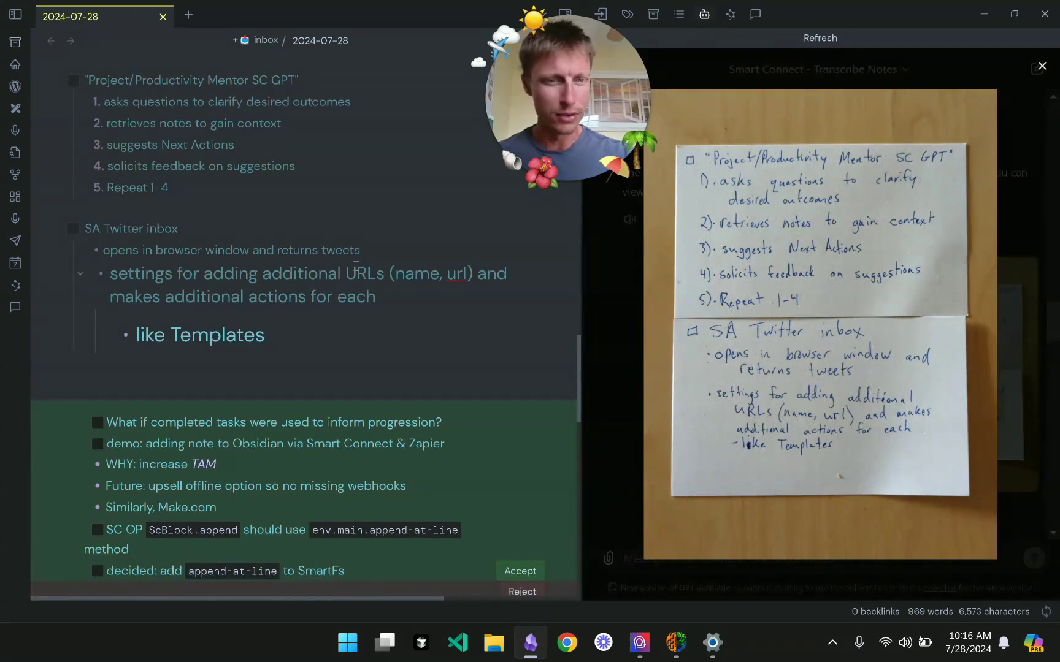
Enlarge the chat photo starting with "What if completed tasks were used to inform progression?" and accept its transcription in the note.
scroll(355, 266, "up", 1)
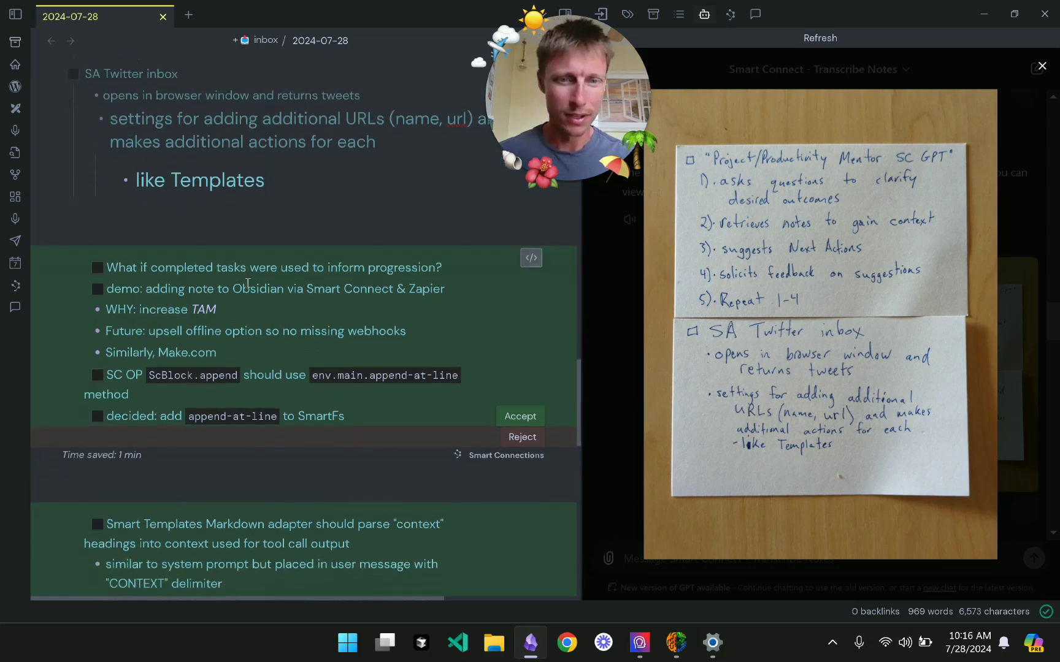
left_click(1042, 66)
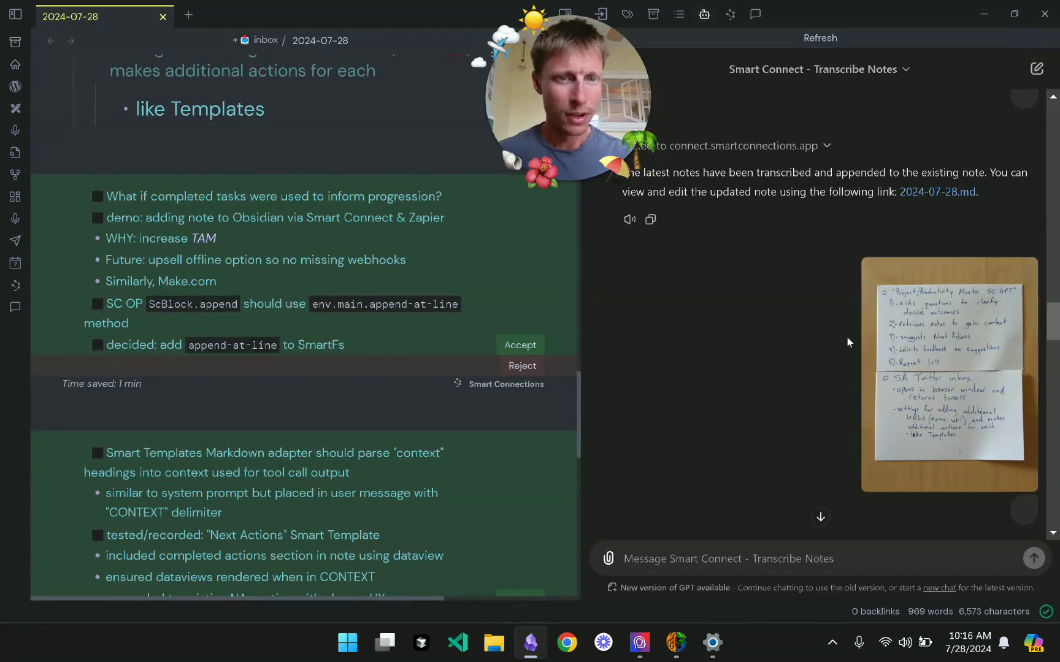
scroll(764, 400, "down", 4)
left_click(941, 298)
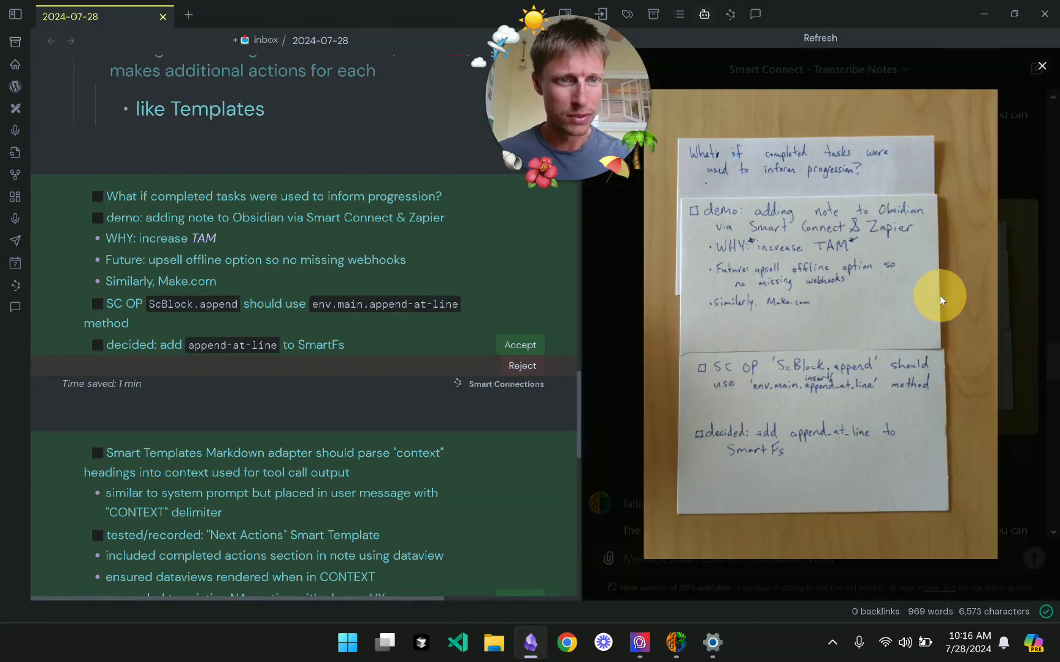
left_click(506, 333)
left_click(506, 333)
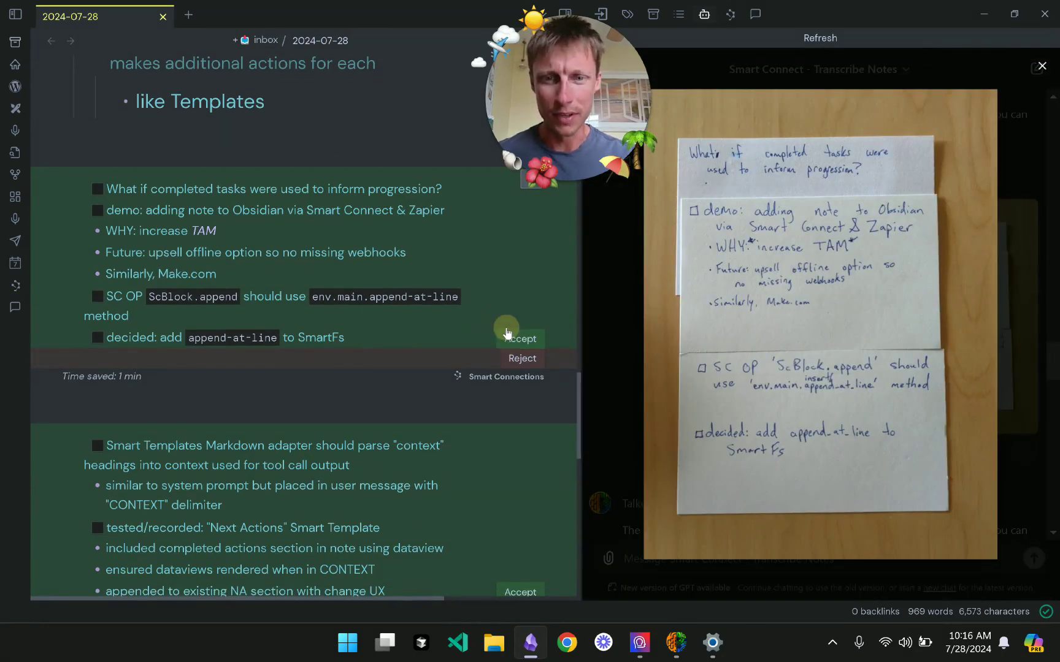
left_click(349, 138)
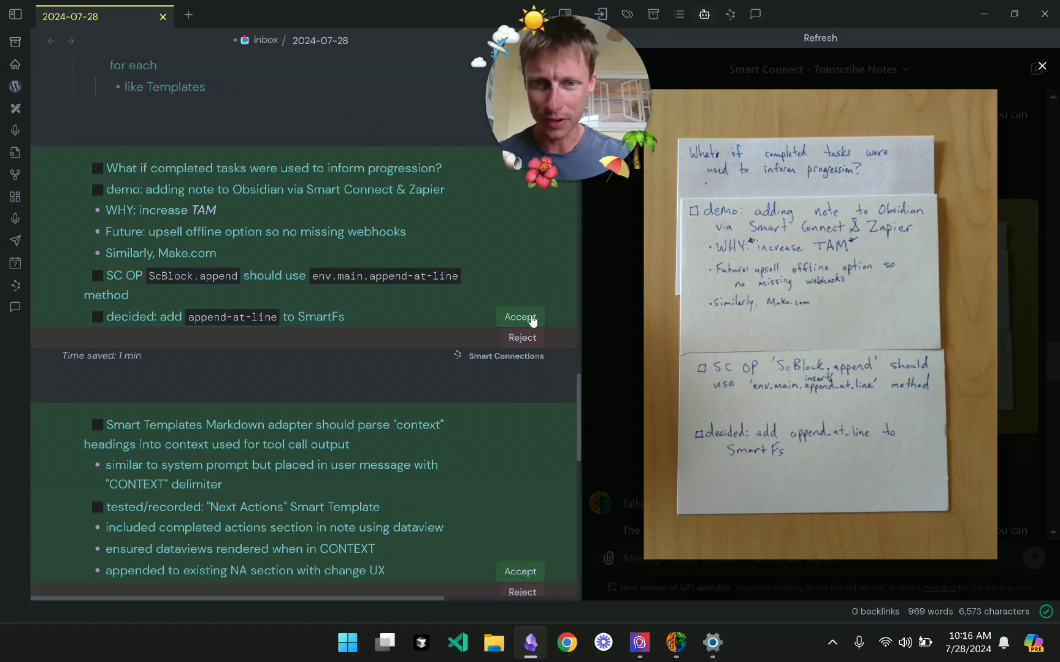
left_click(529, 316)
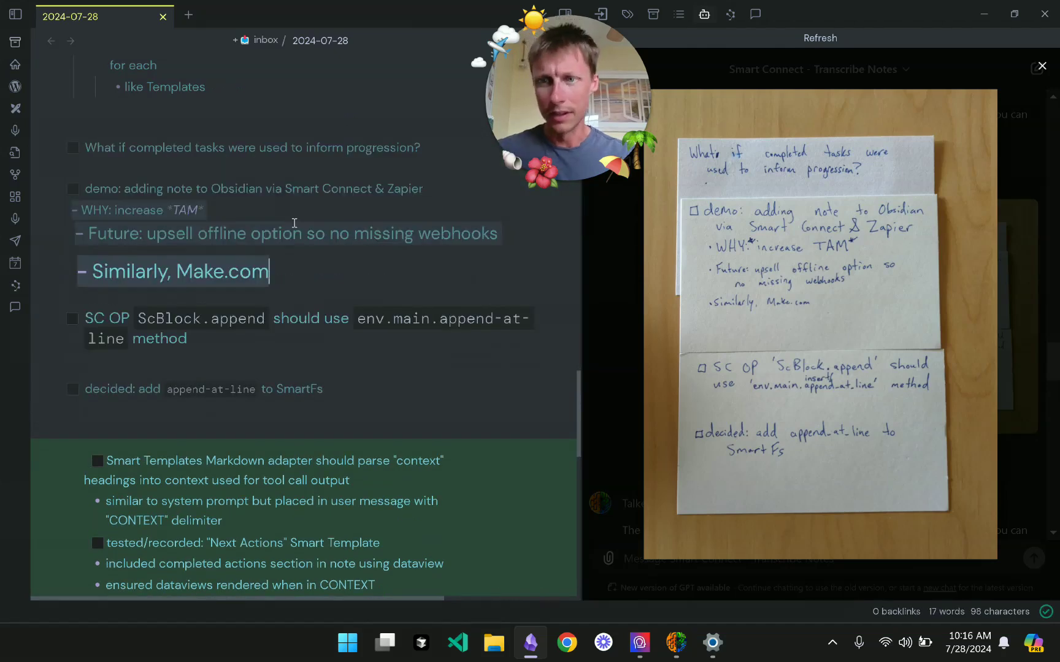
Nest the three bullets beneath the "demo: adding note to Obsidian" task and italicize the whole phrase "increase TAM" in the WHY bullet.
left_click(279, 294)
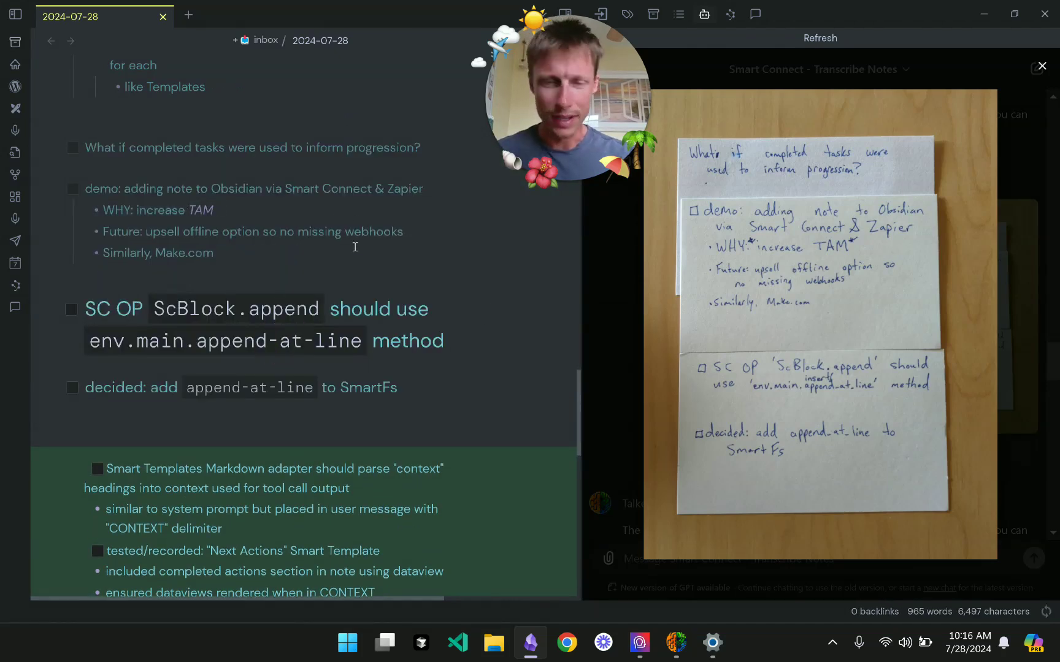
left_click(289, 214)
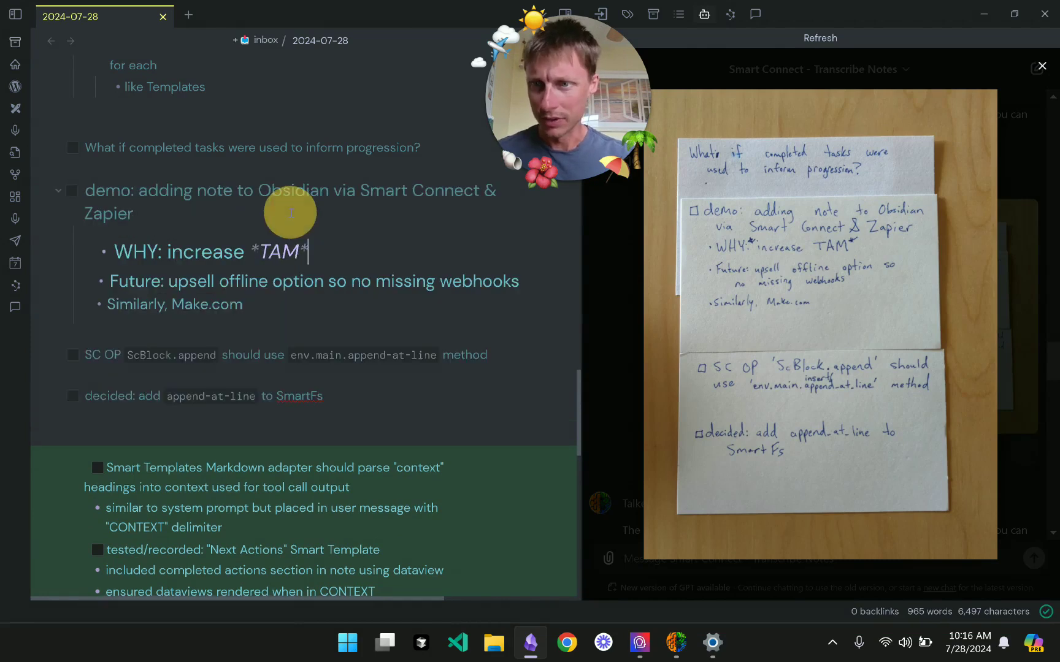
key("ctrl+Left")
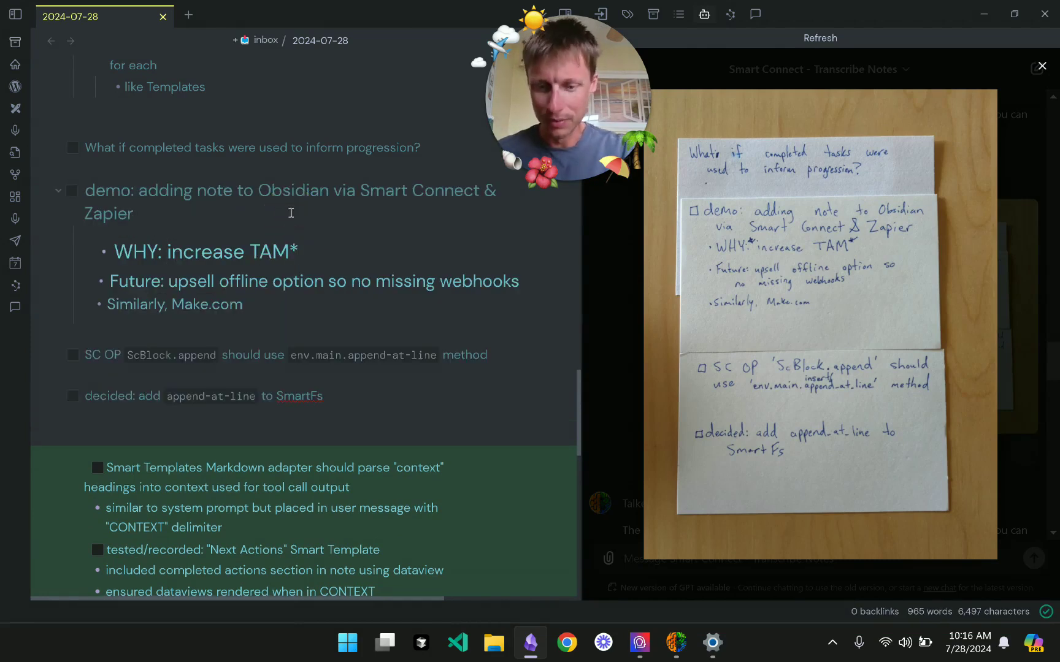
type("*")
left_click(378, 253)
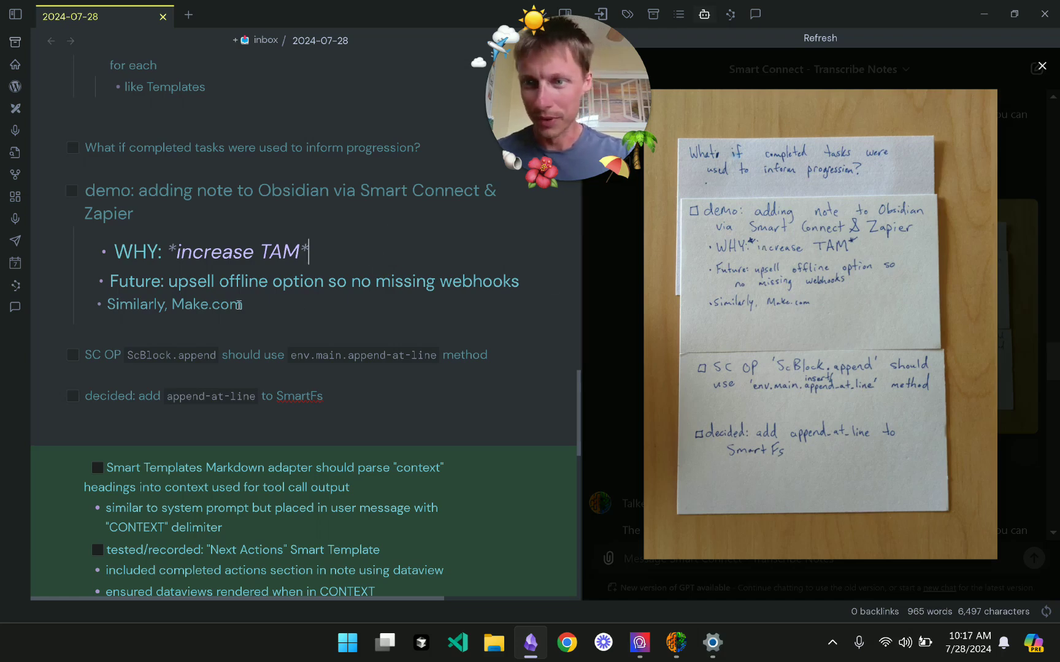
Correct the method name in the "SC OP ScBlock.append" task to env.main.append_at_line.
scroll(260, 298, "down", 2)
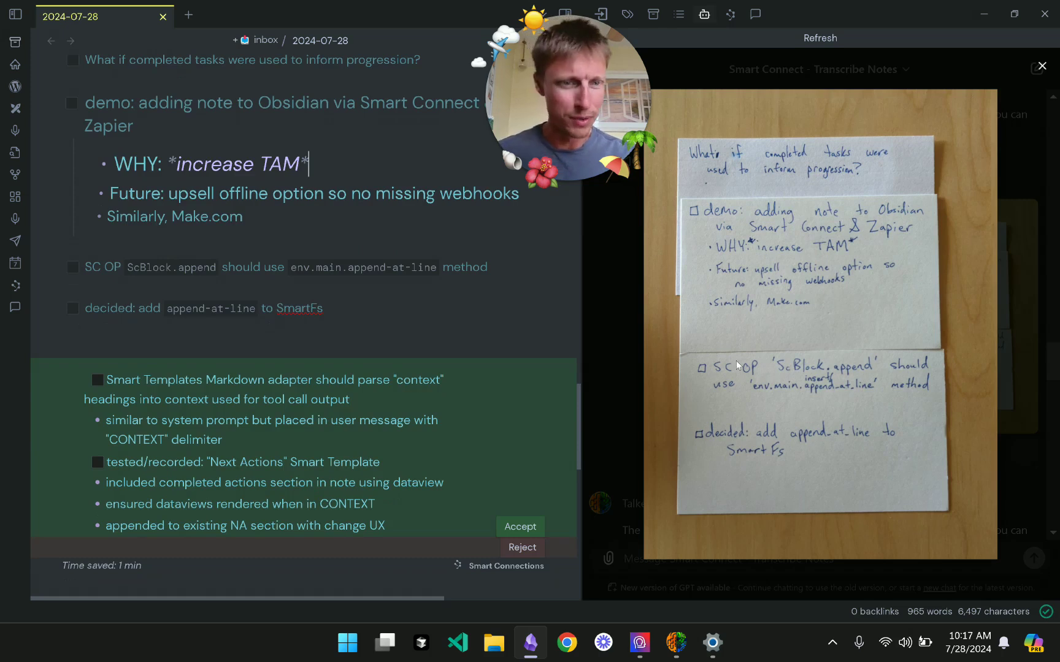
left_click(358, 271)
key("ctrl+Right")
key("Delete")
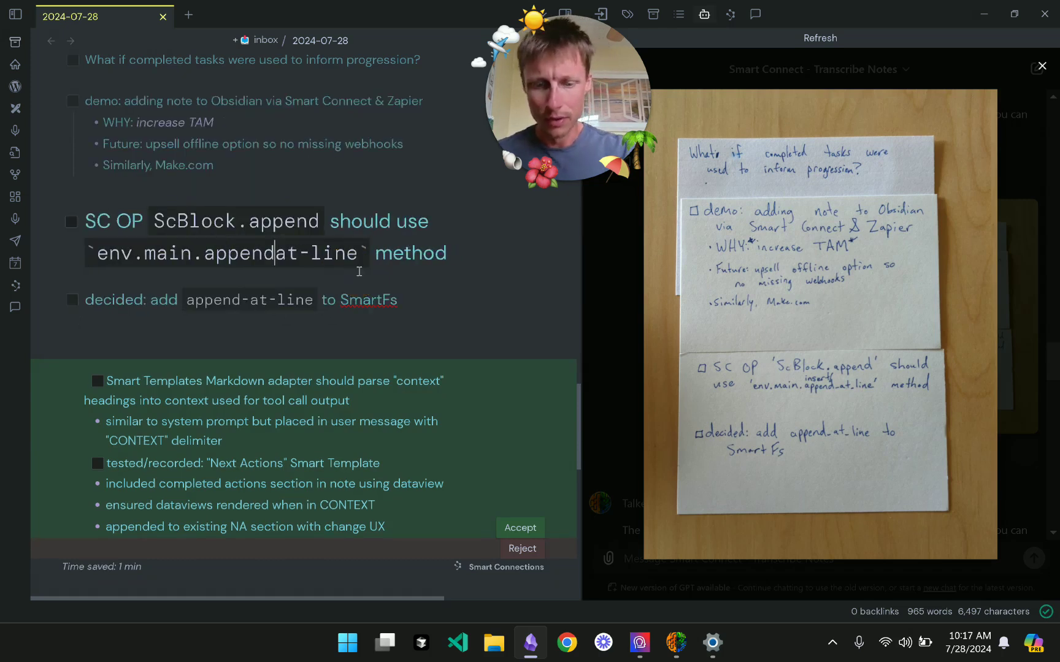
type("_")
key("ctrl+Right")
key("Delete")
type("_")
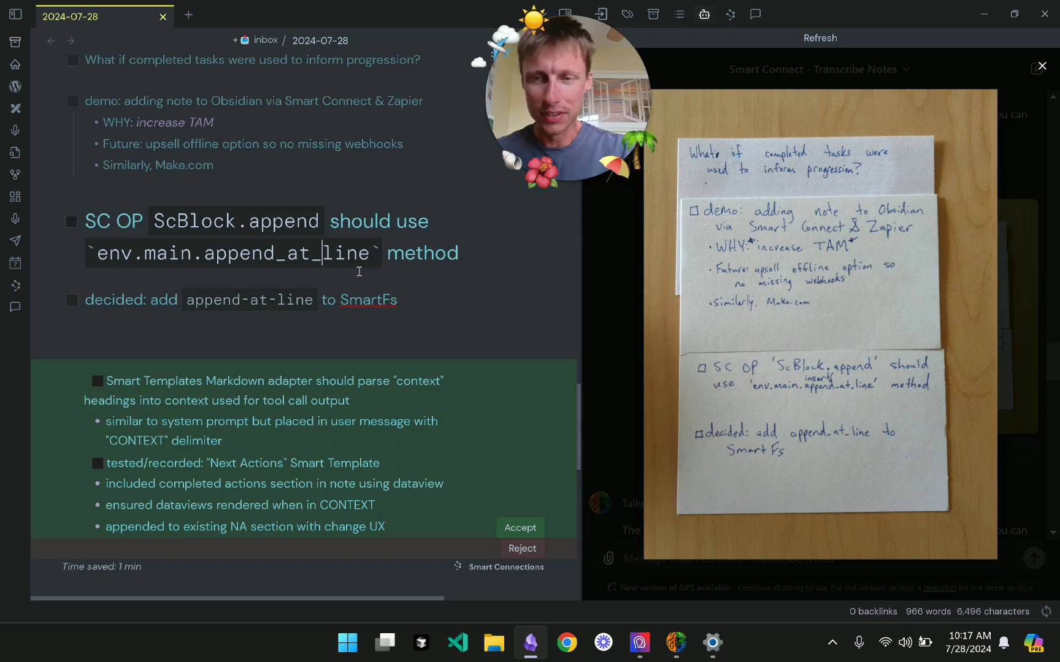
Correct the method name in the "decided: add" task to append_at_line.
scroll(370, 297, "down", 1)
scroll(371, 298, "down", 2)
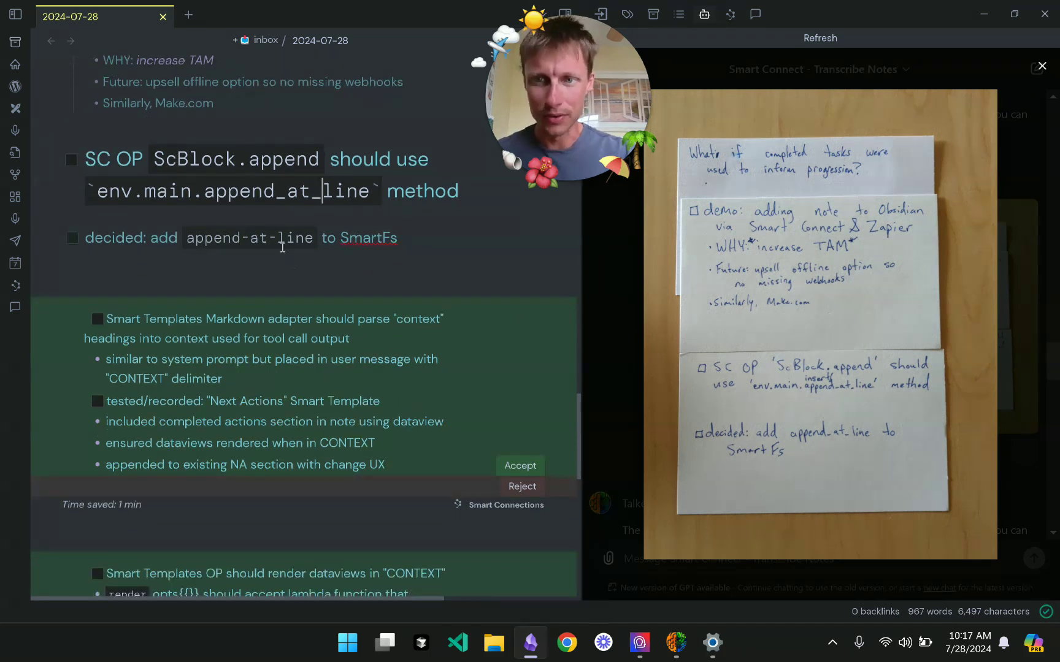
left_click(276, 236)
key("BackSpace")
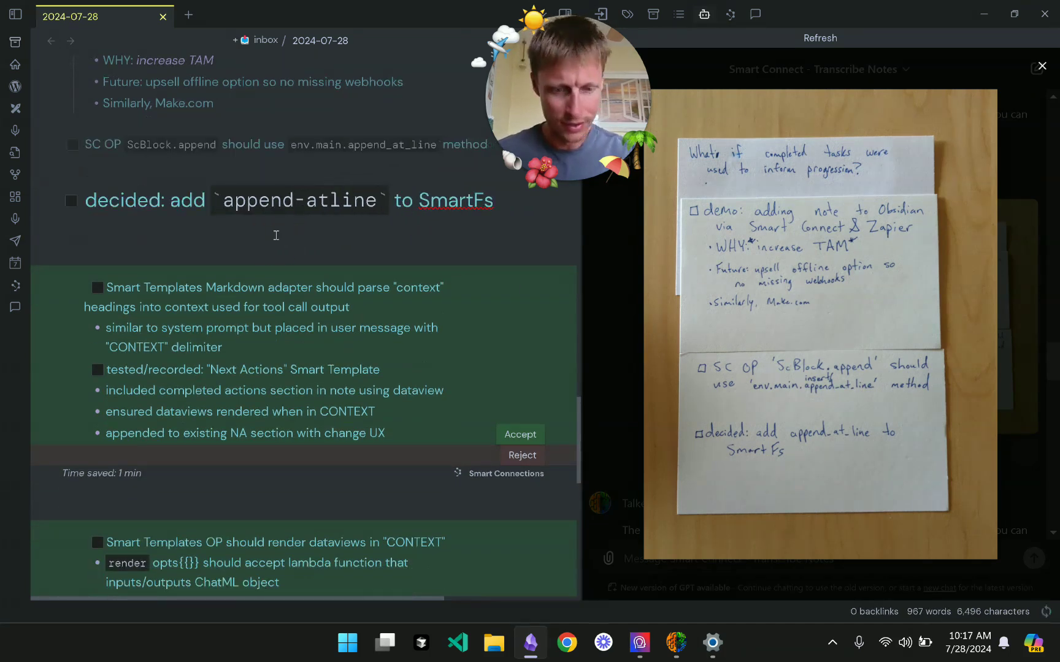
type("_")
key("ctrl+Left")
key("BackSpace")
type("_")
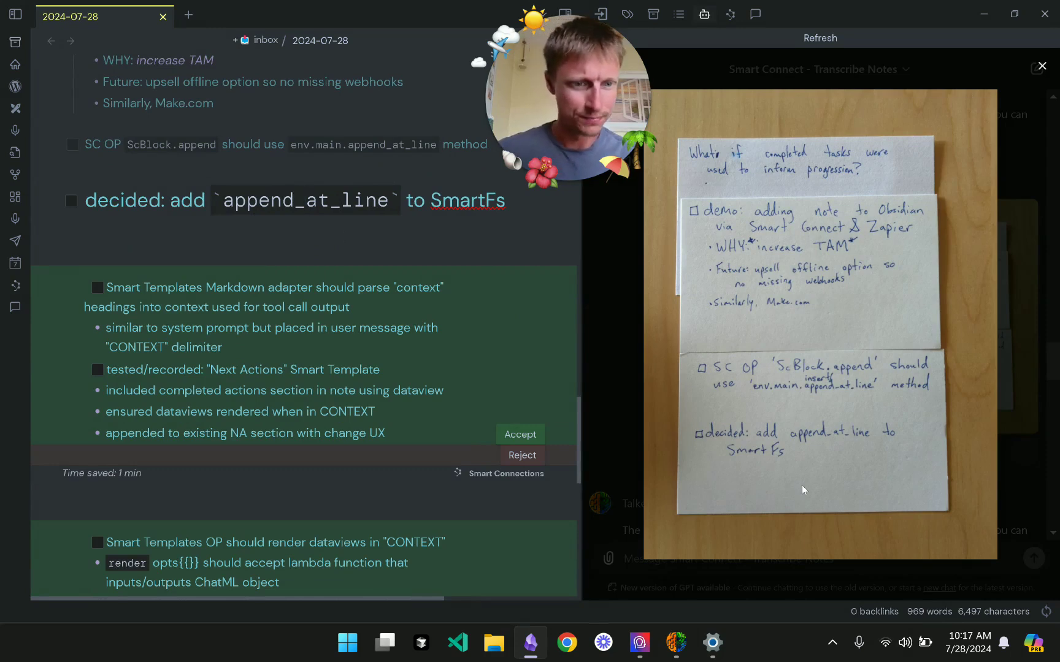
Accept the transcription starting with "Smart Templates Markdown adapter" in the note and enlarge its handwritten-note photo in the chat.
scroll(279, 204, "down", 1)
scroll(279, 205, "down", 1)
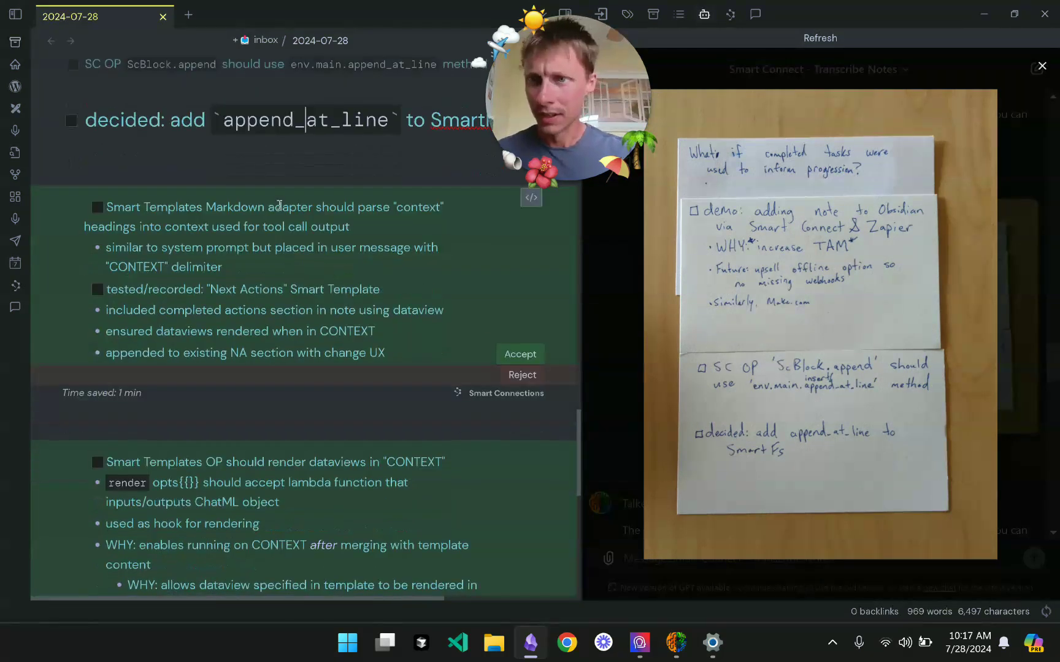
left_click(526, 354)
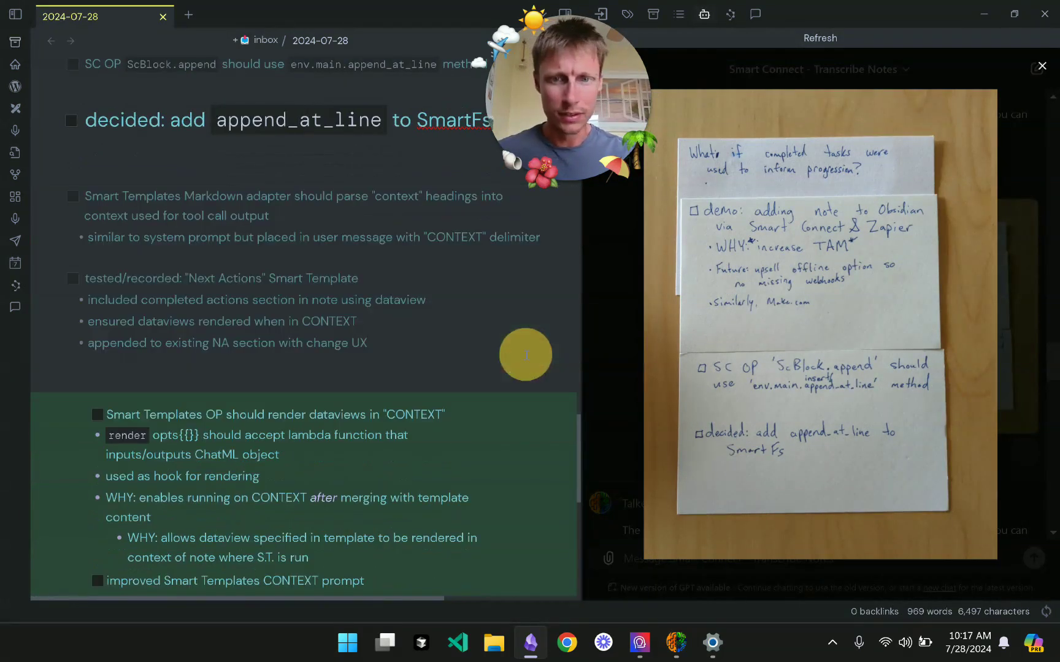
left_click(612, 342)
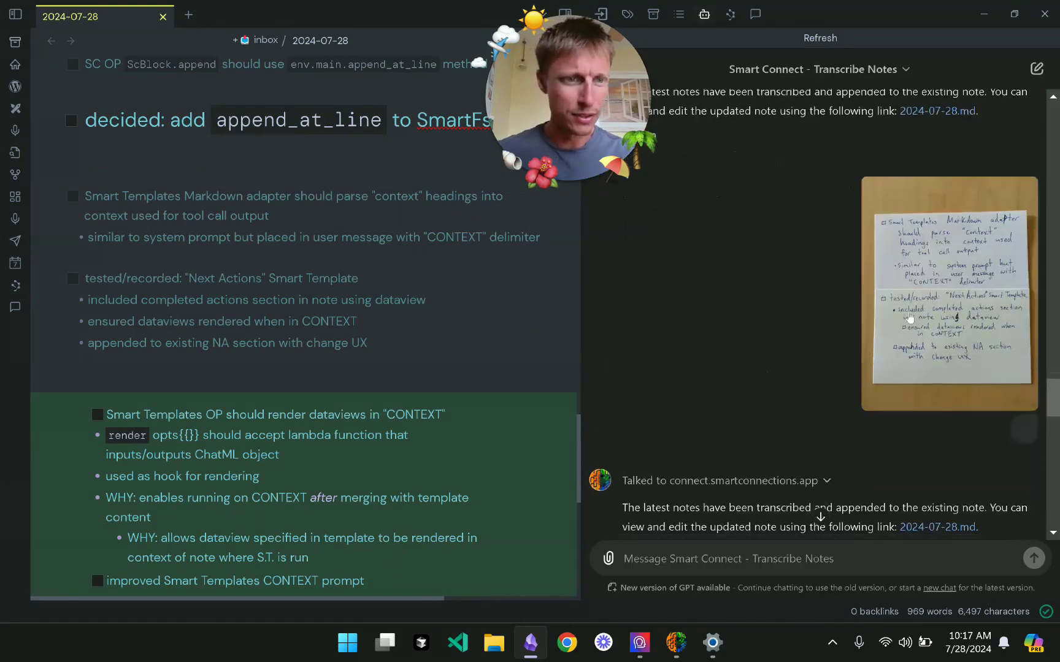
left_click(910, 314)
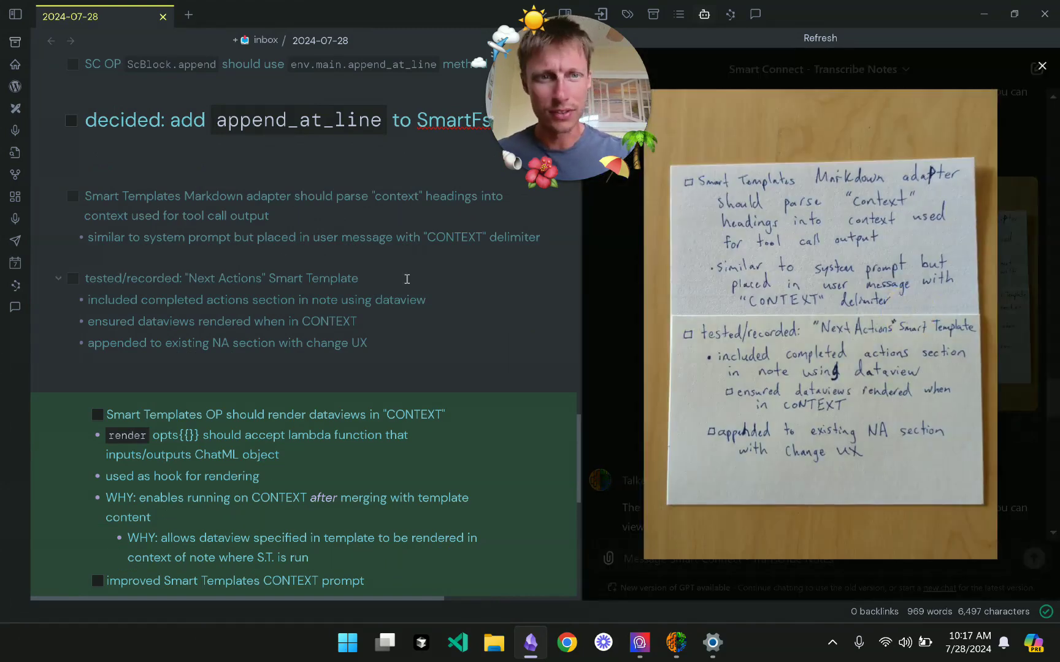
Indent the "similar to system prompt" bullet beneath the "Smart Templates Markdown adapter" task.
left_click(161, 209)
left_click(357, 257)
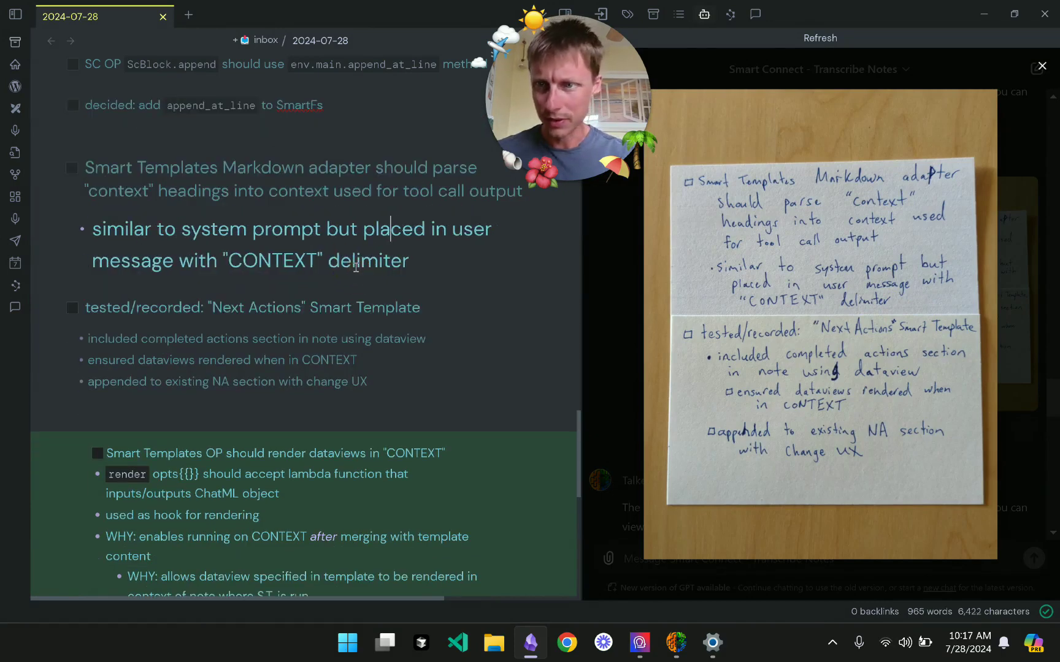
key("Tab")
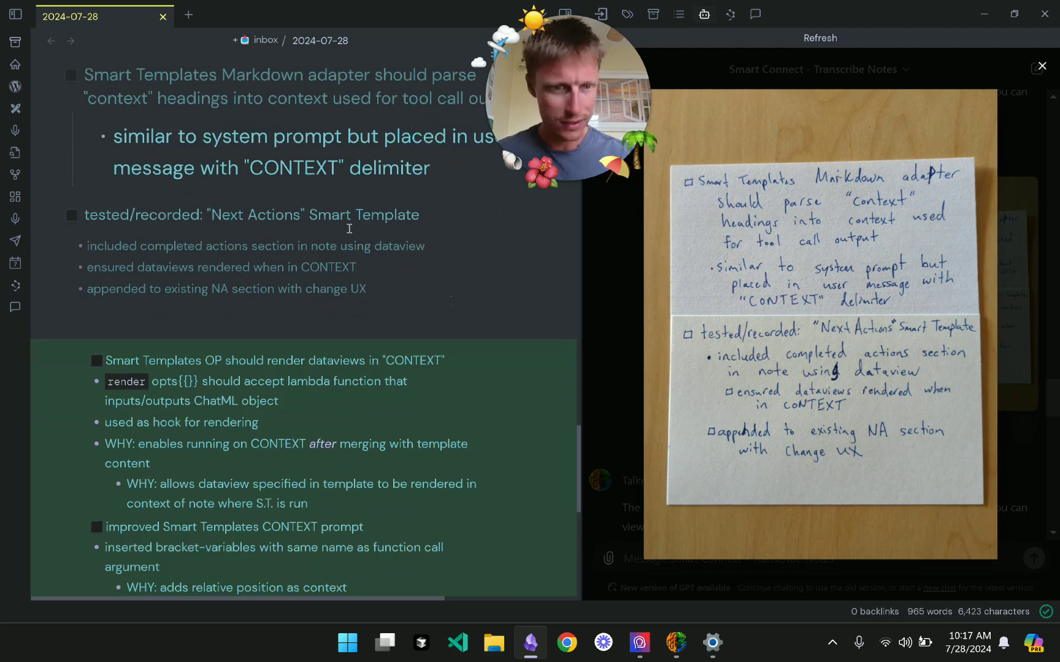
Indent the three bullets beneath the "tested/recorded: "Next Actions" Smart Template" task.
key("Down")
key("Down")
key("Down")
key("Tab")
key("Down")
key("Left")
key("Left")
key("Left")
key("shift+Down")
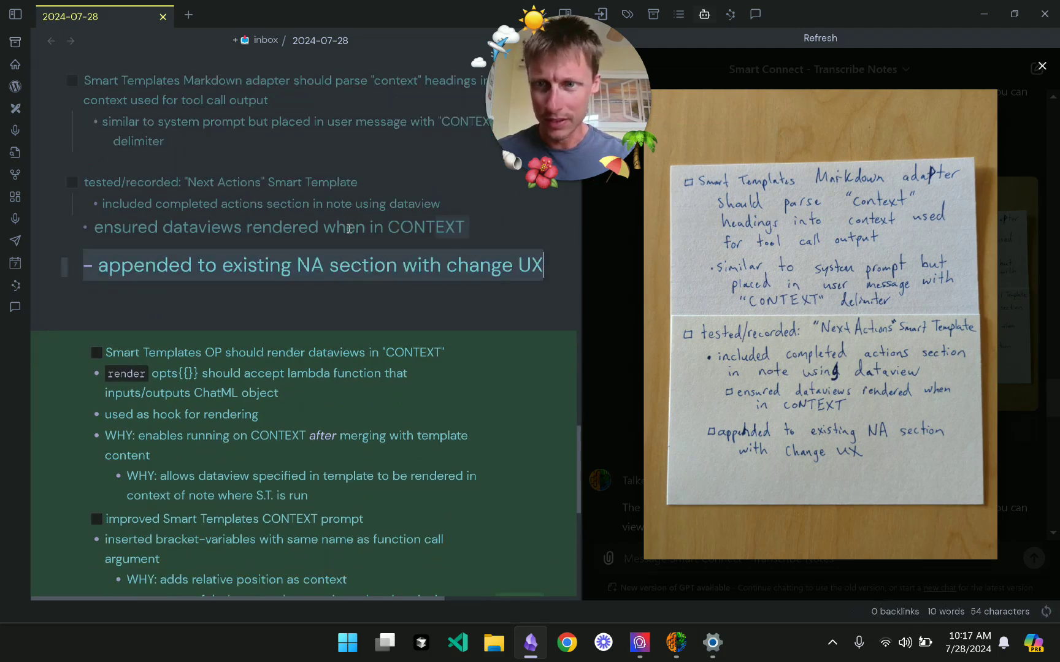
key("shift+Tab")
key("Tab")
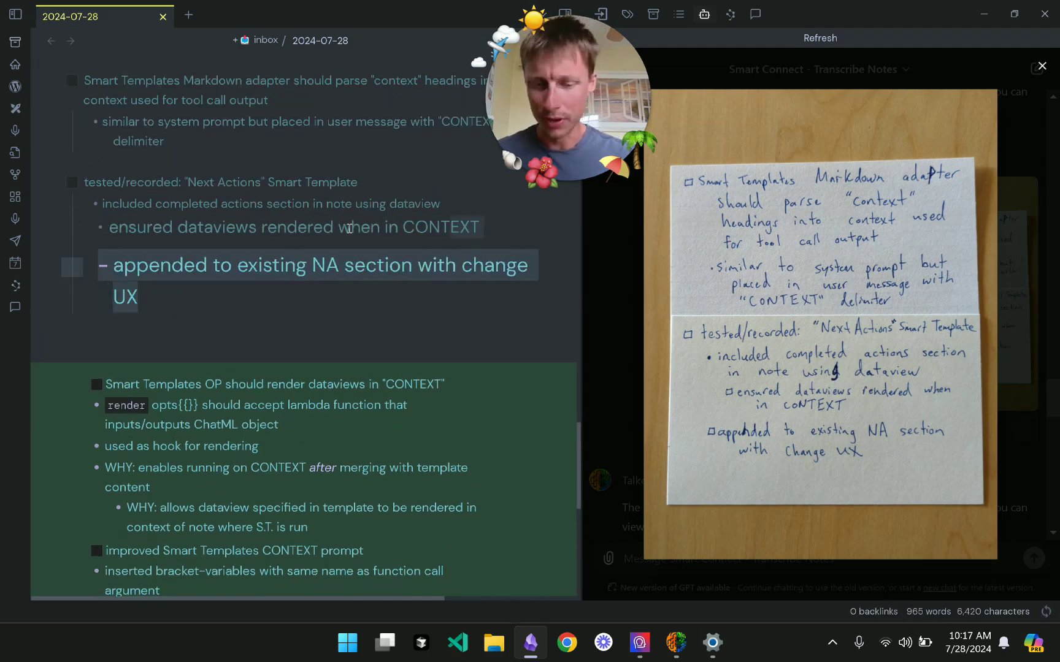
Turn the "ensured dataviews" and "appended to existing NA section" bullets into checkboxes and nest "ensured dataviews" beneath the "included completed actions" bullet.
key("ctrl+l")
key("Up")
key("Tab")
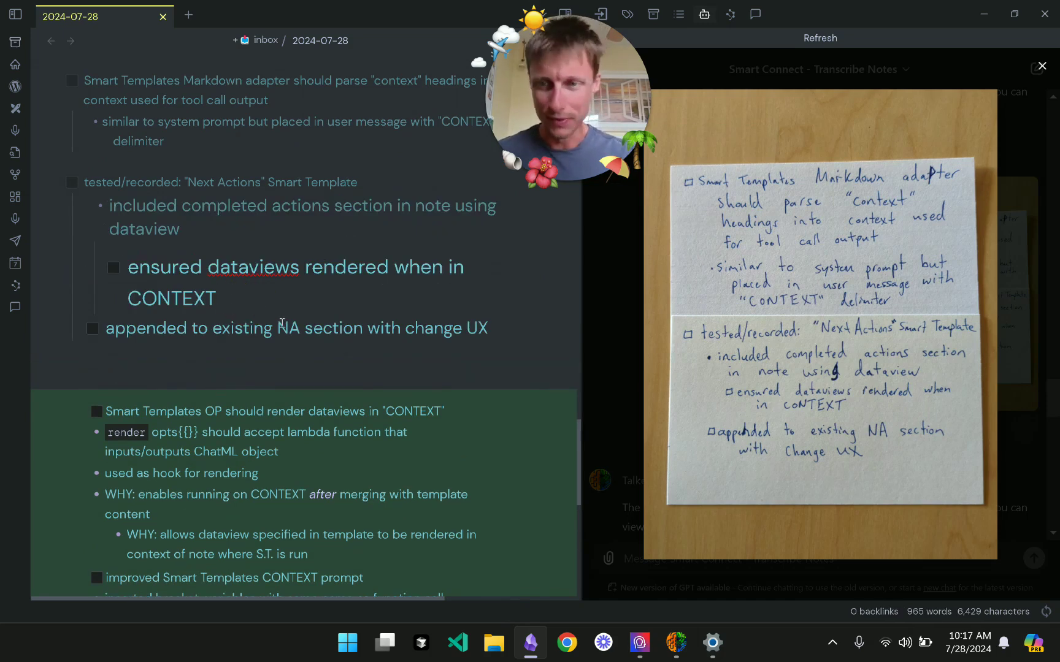
scroll(255, 294, "down", 2)
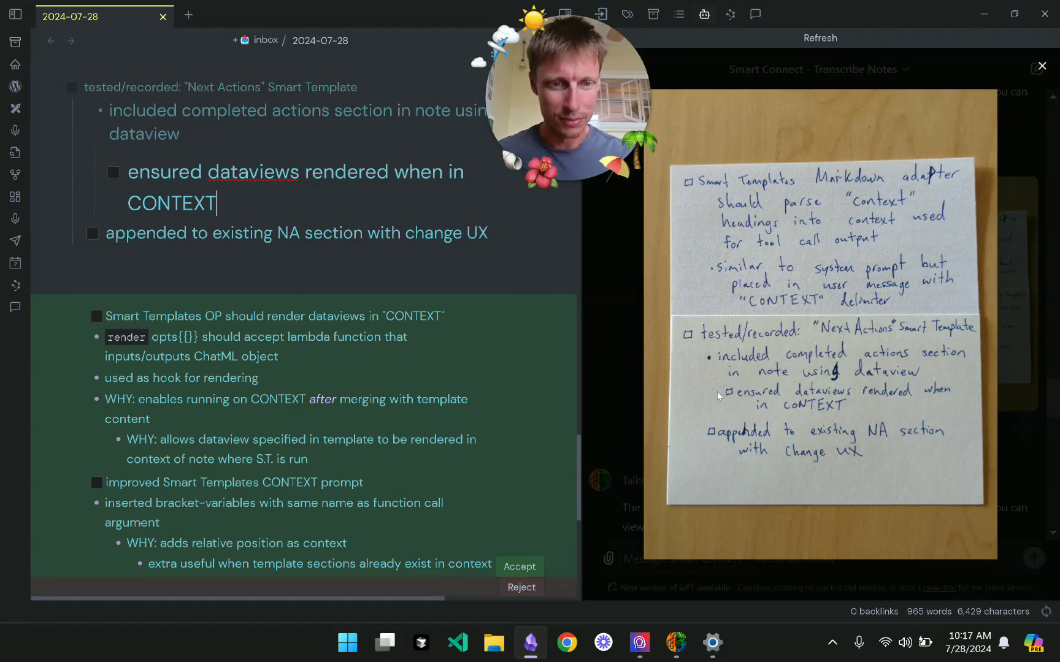
scroll(280, 209, "down", 2)
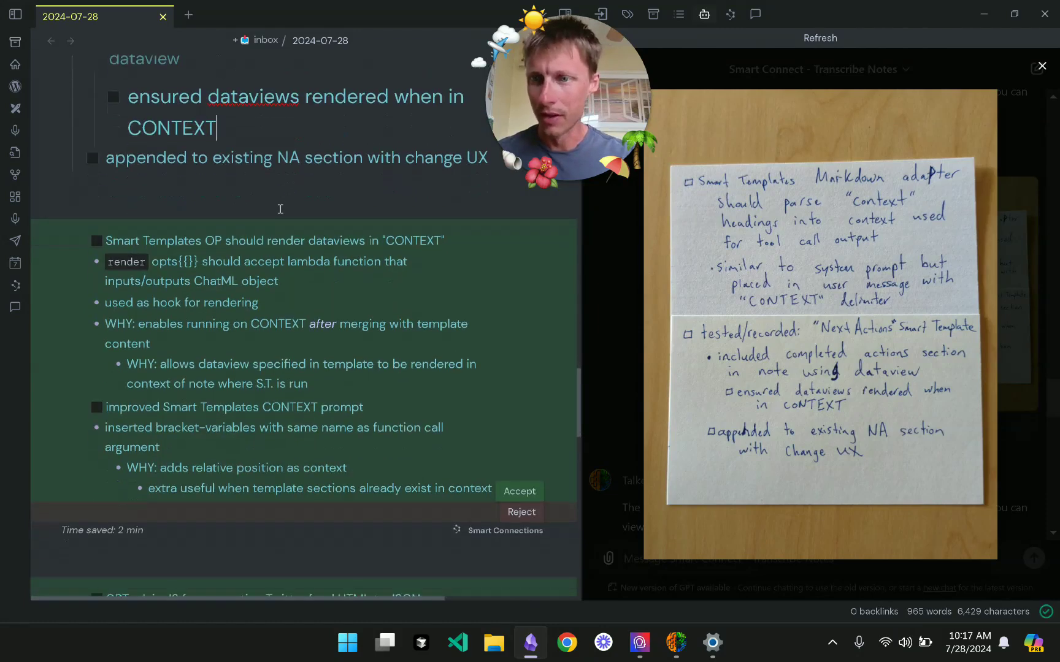
Accept the transcription starting with "Smart Templates OP should render dataviews" and enlarge its handwritten-note photo in the chat.
left_click(612, 400)
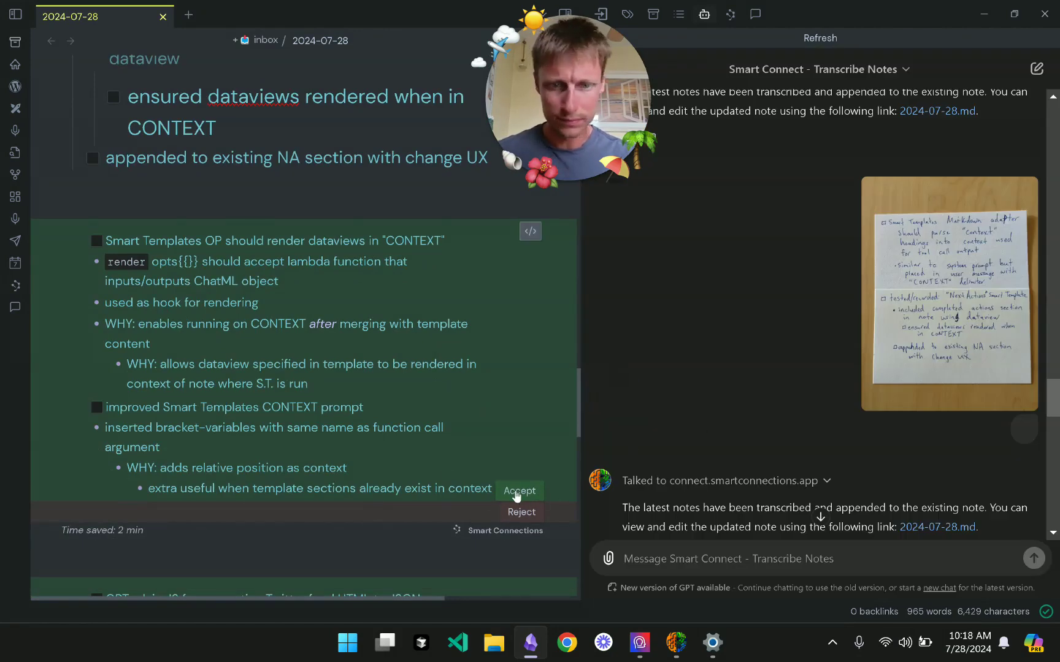
left_click(520, 491)
scroll(824, 398, "down", 3)
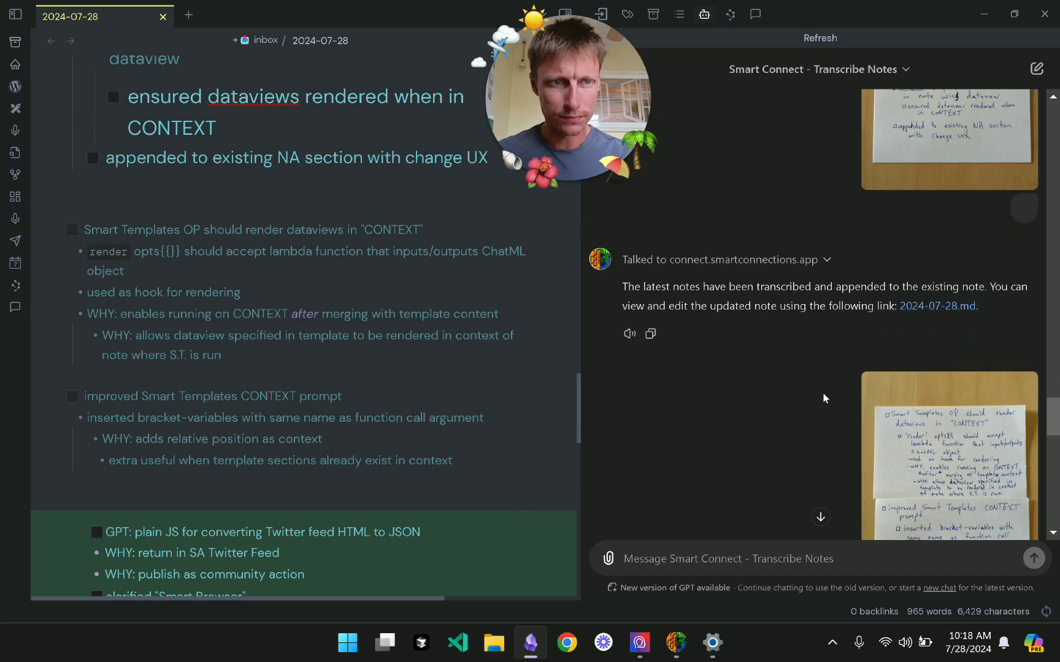
left_click(972, 412)
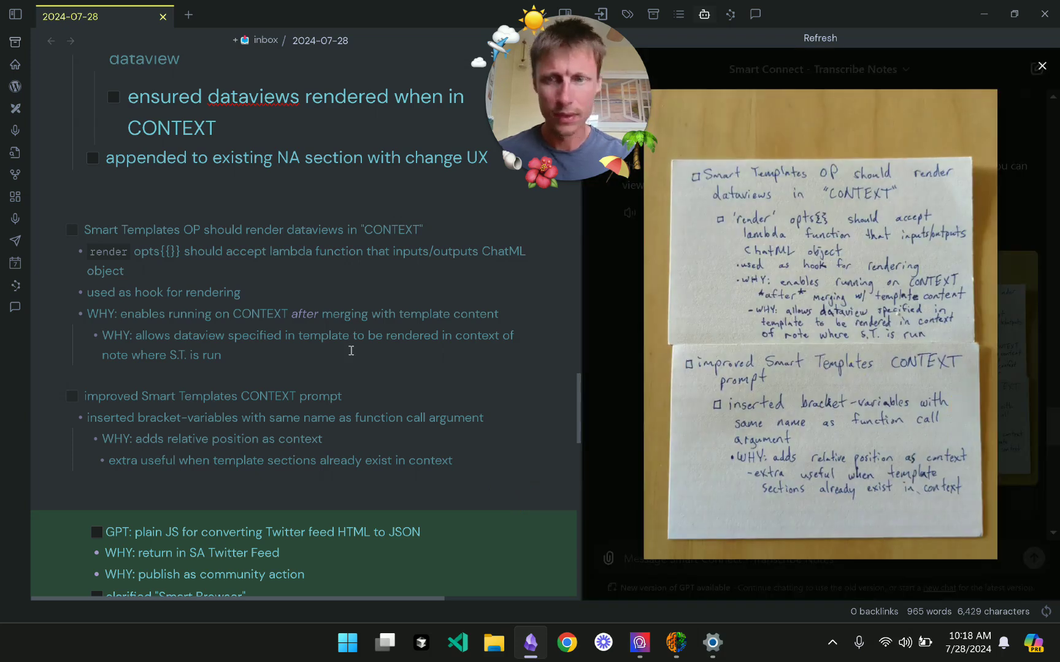
Correct opts{{}} to opts{} in the "render" bullet of the "Smart Templates OP" task.
left_click(168, 168)
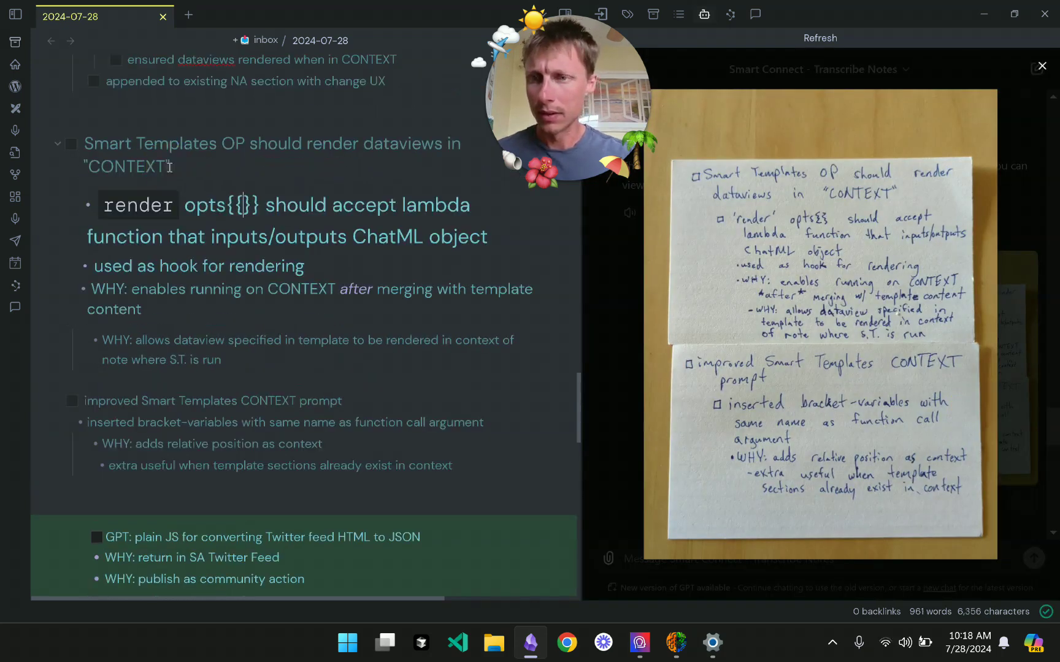
key("BackSpace")
key("BackSpace")
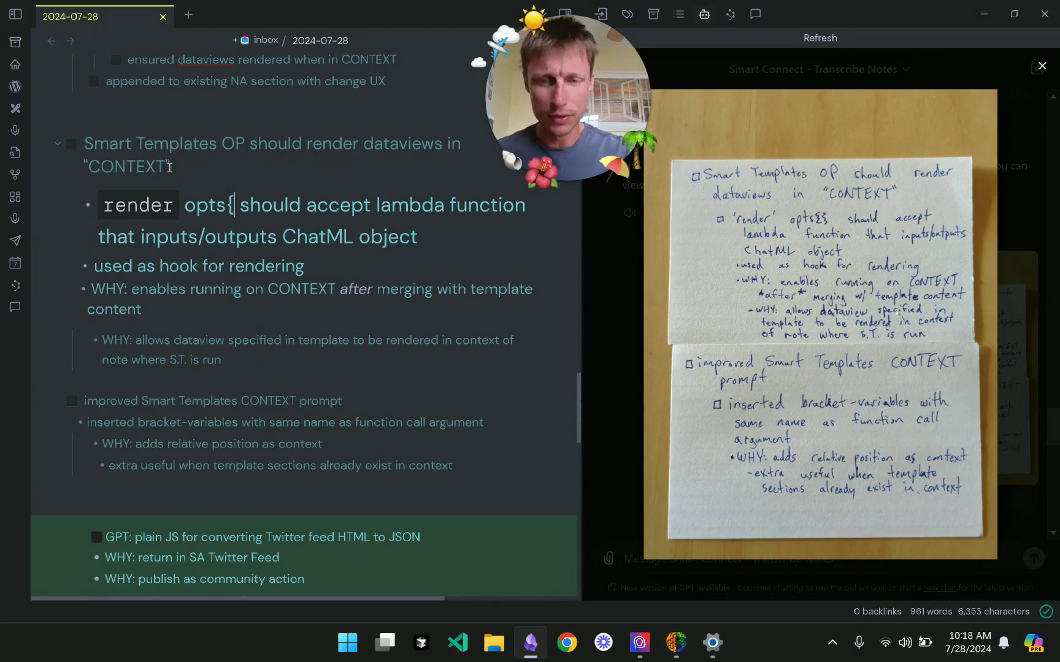
type("}")
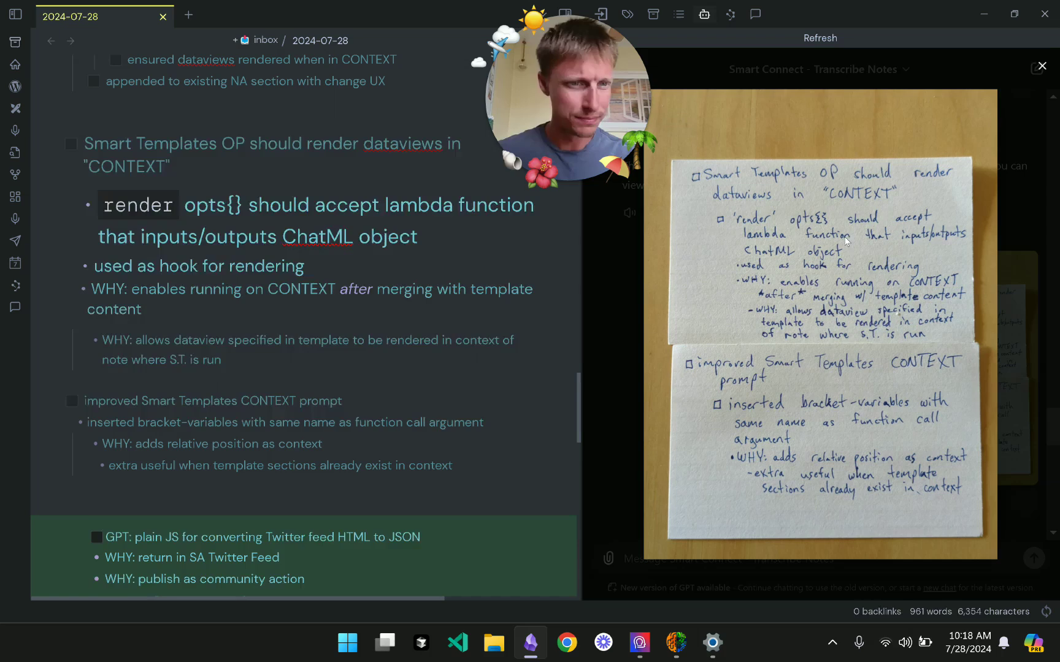
Indent the four bullets from "render opts{}" through "WHY: allows dataview" beneath the "Smart Templates OP" task.
left_click(200, 340, "shift")
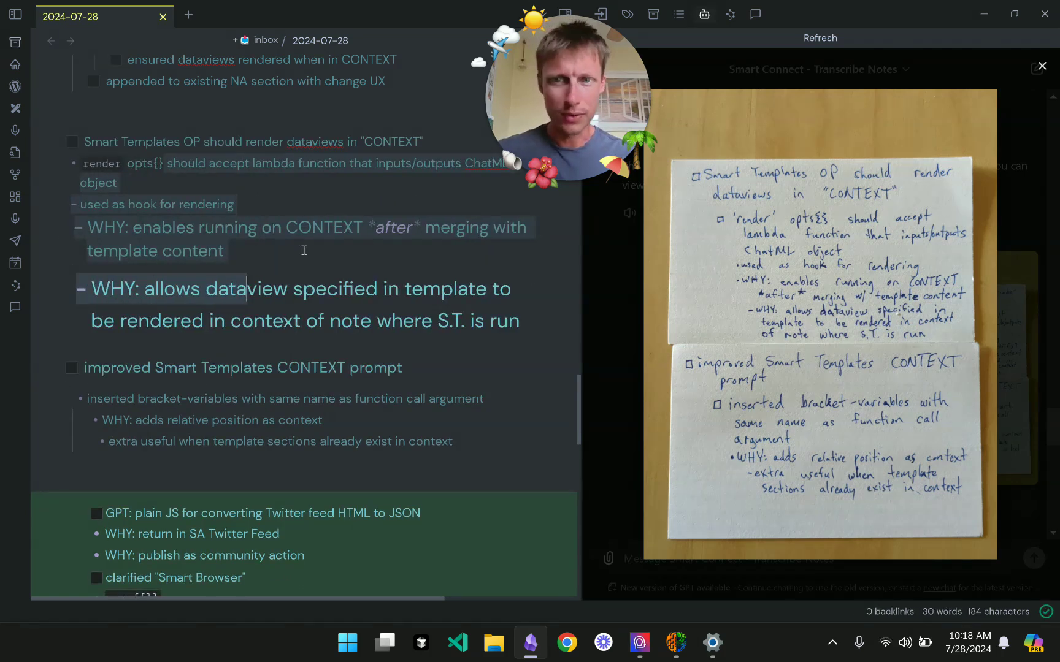
key("Tab")
key("Right")
Nest the "used as hook" and "WHY: enables running" bullets beneath the "render" bullet, with "WHY: allows dataview" one level deeper.
key("shift+Up")
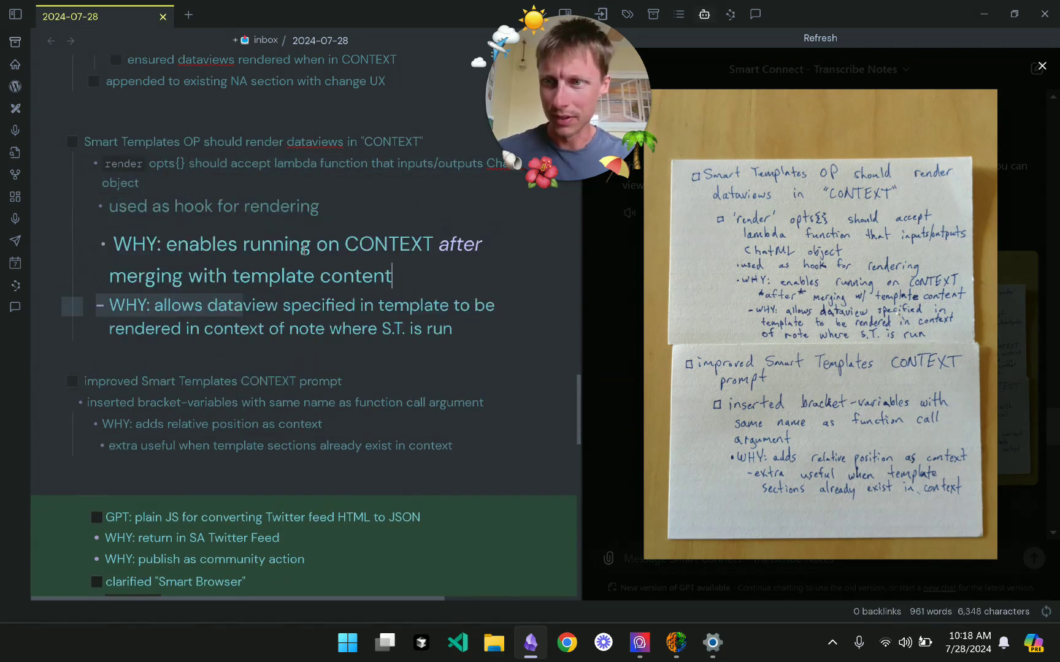
key("shift+Up")
key("shift+Up")
key("Tab")
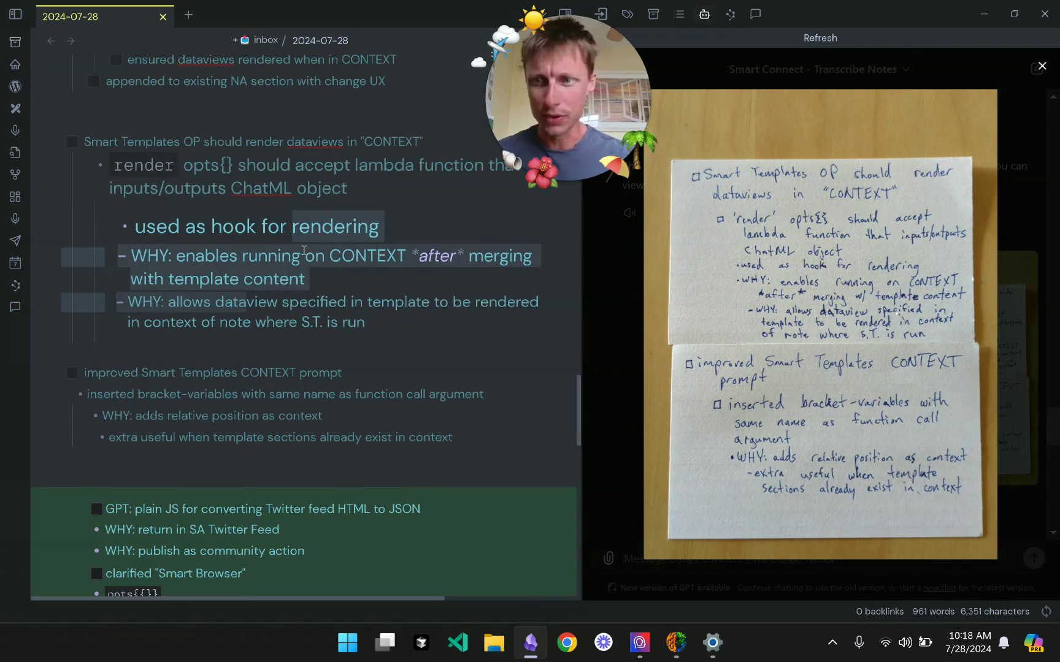
left_click(254, 324)
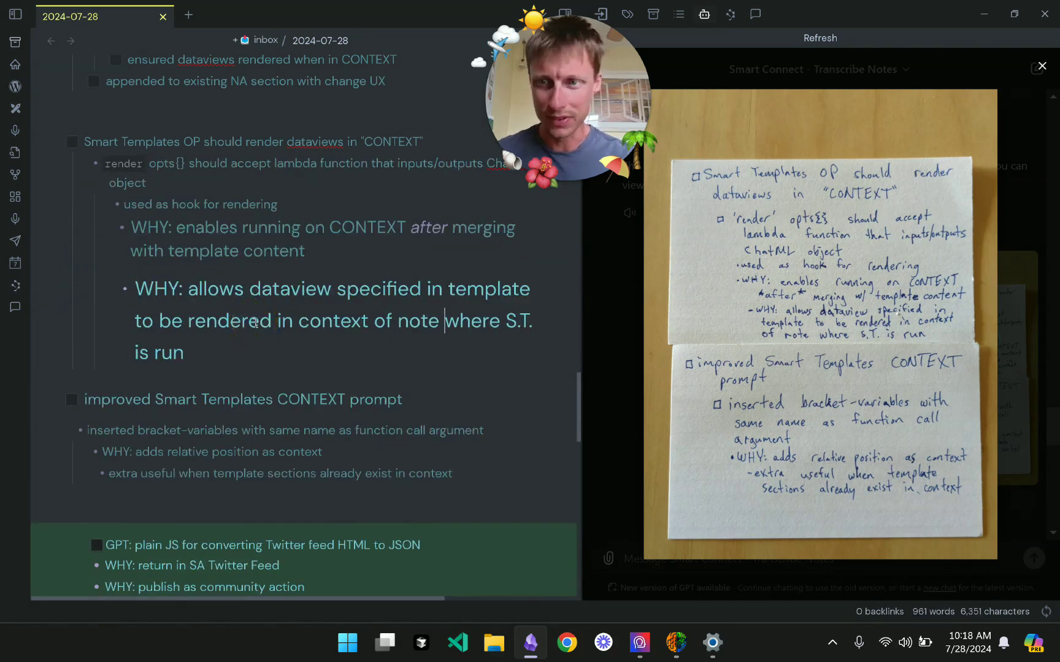
key("Tab")
Turn the "inserted bracket-variables" bullet into a checkbox nested beneath the "improved Smart Templates CONTEXT prompt" task.
scroll(255, 323, "up", 1)
scroll(255, 324, "down", 3)
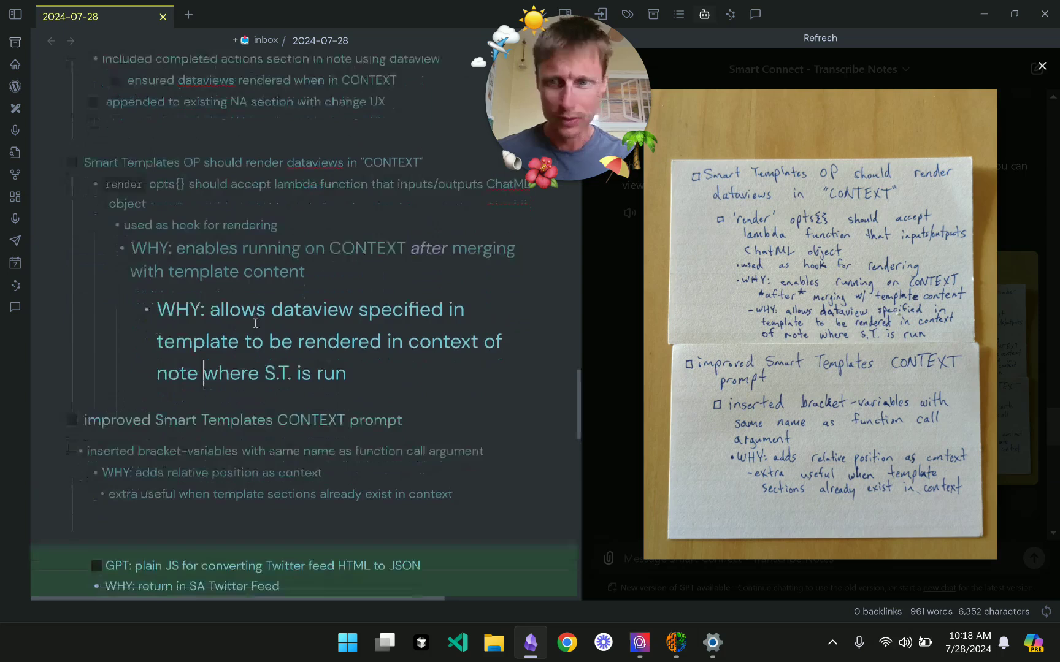
scroll(255, 323, "down", 2)
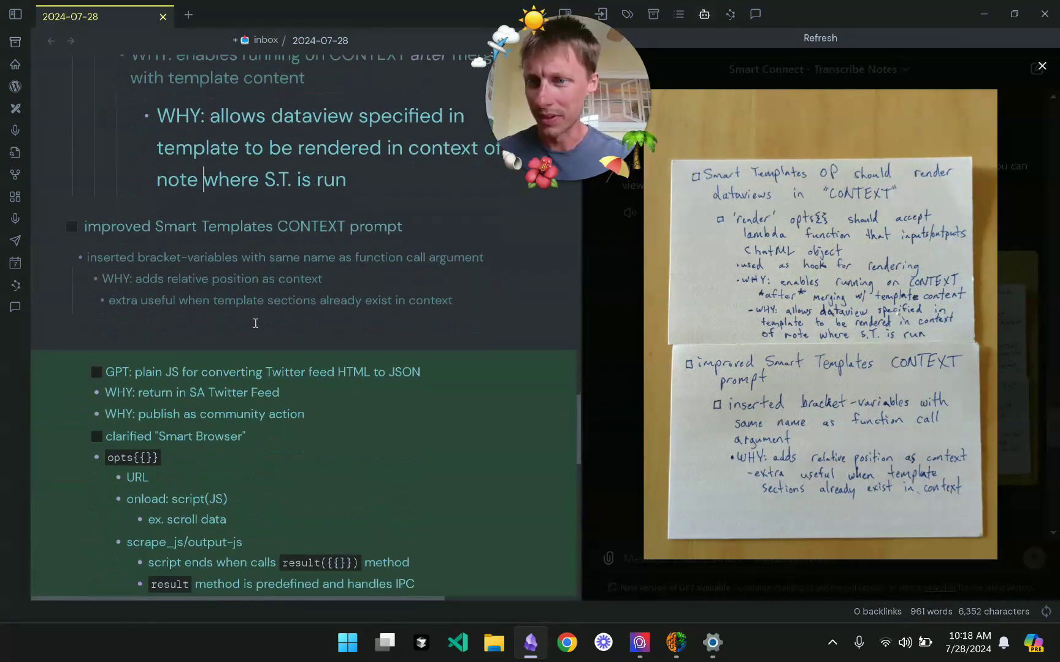
left_click(398, 274)
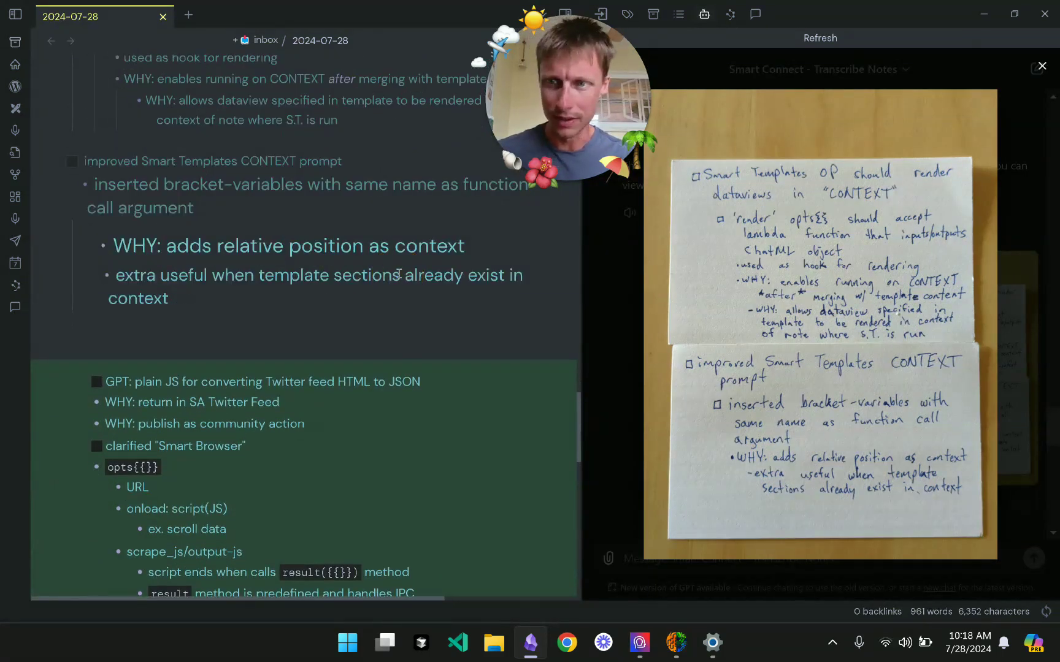
key("Up")
key("ctrl+z")
key("ctrl+z")
key("ctrl+z")
key("ctrl+z")
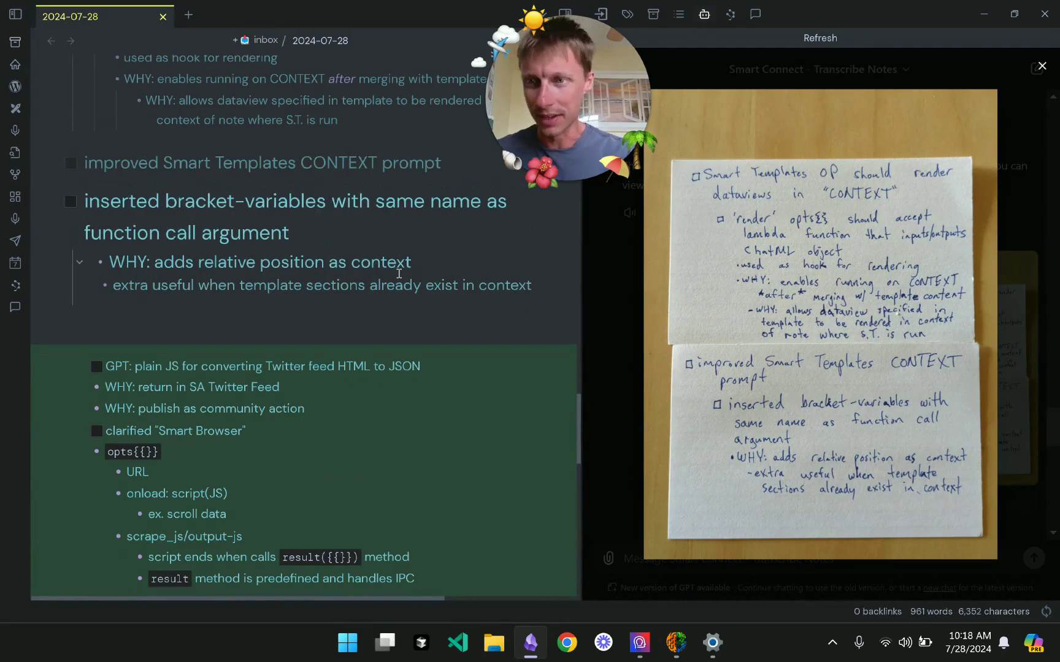
key("Tab")
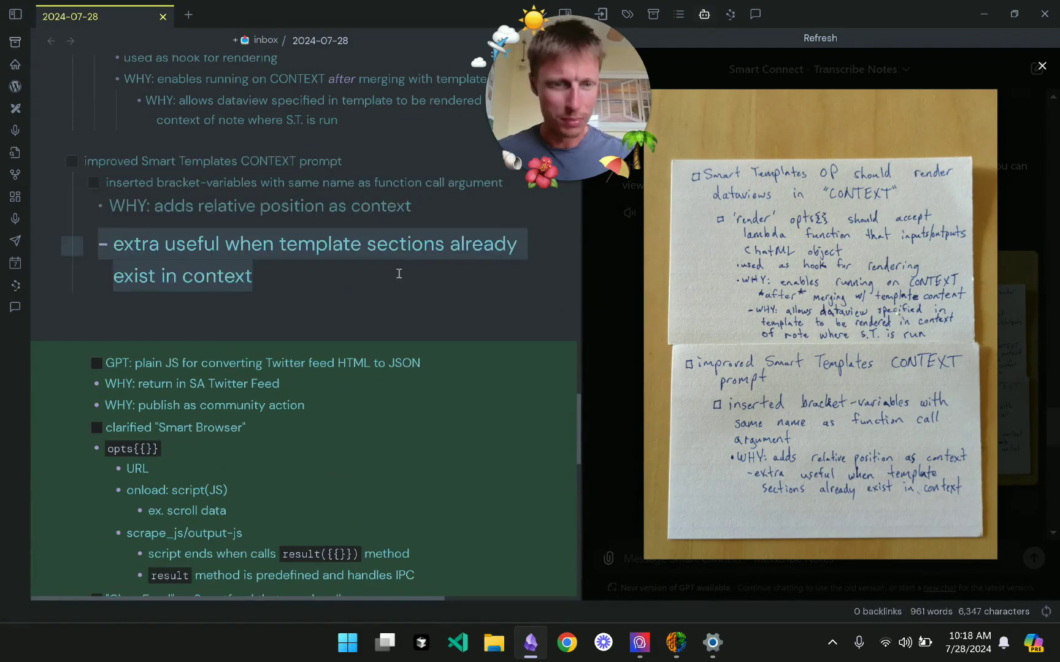
Nest "WHY: adds relative position as context" beneath the "inserted bracket-variables" checkbox and "extra useful when template sections already exist" beneath that WHY bullet.
key("Tab")
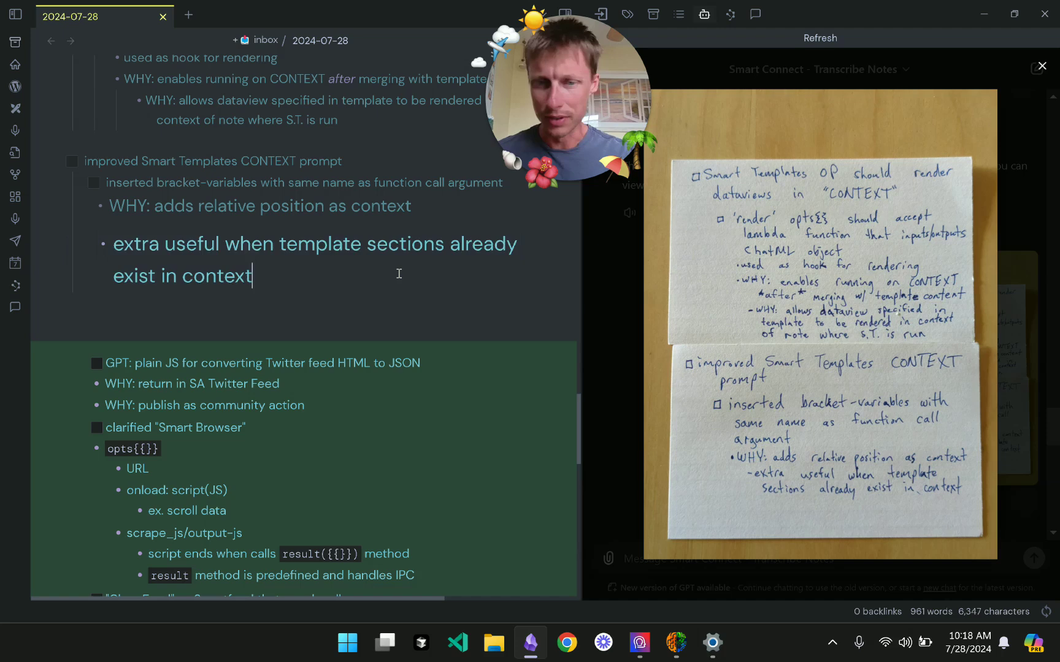
left_click(239, 204)
key("Tab")
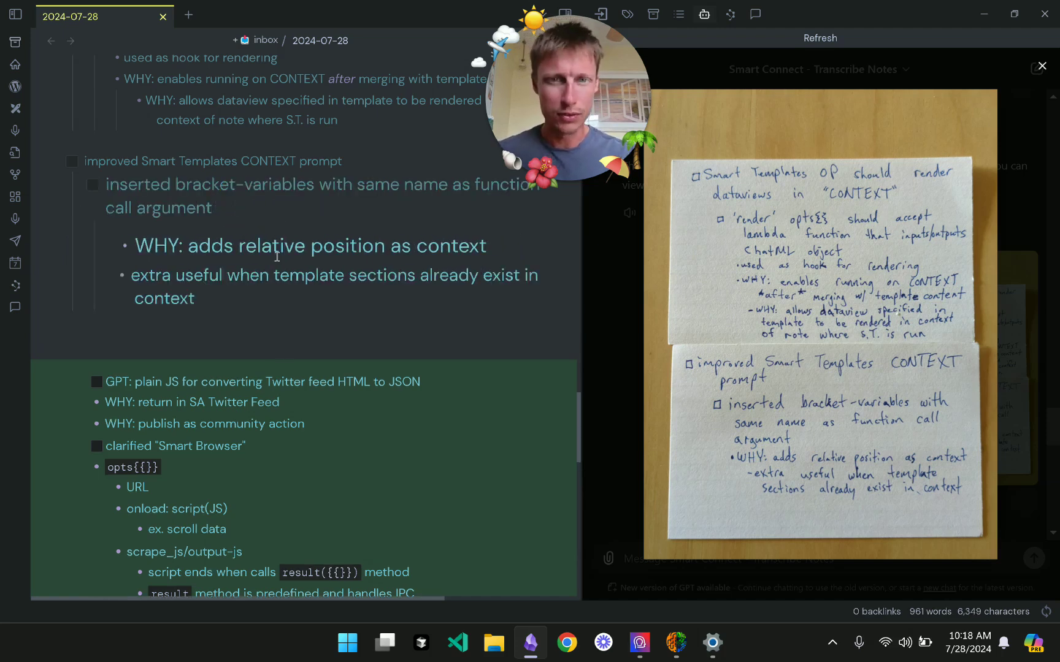
scroll(277, 256, "down", 1)
key("Down")
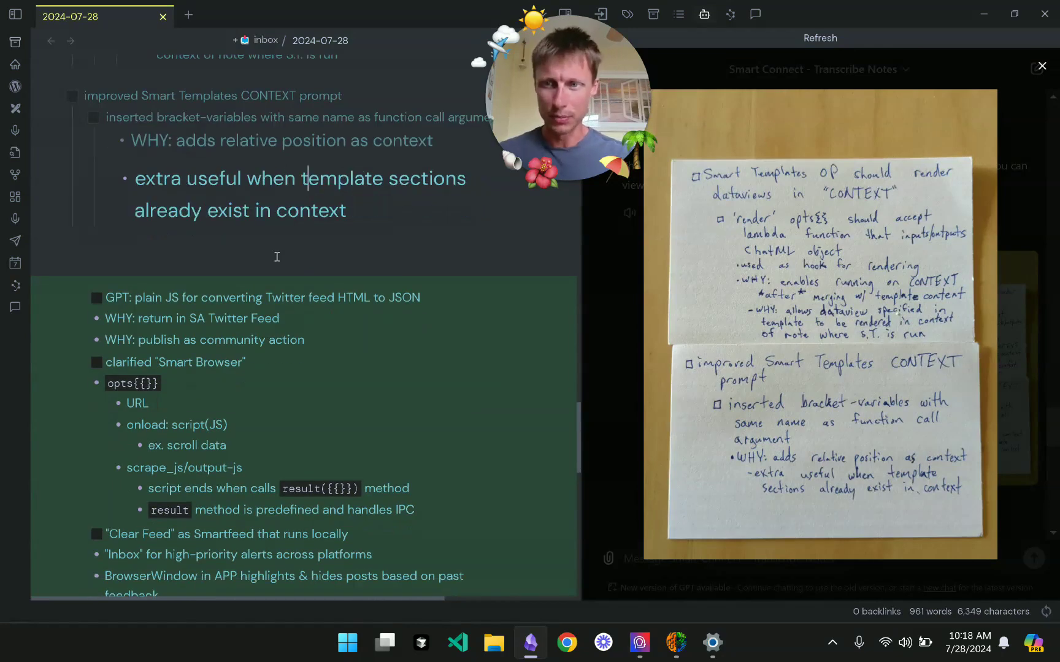
key("Tab")
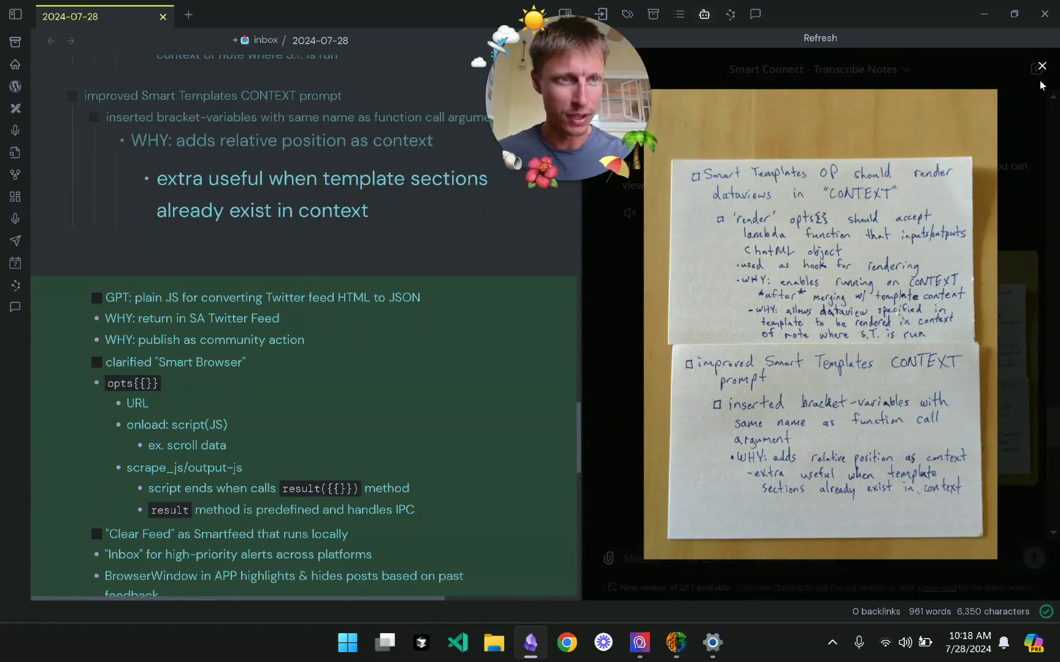
Enlarge the chat's next handwritten-note photo and accept the matching transcription starting with "GPT: plain JS for converting Twitter feed".
left_click(1041, 81)
scroll(869, 300, "up", 5)
scroll(870, 301, "down", 5)
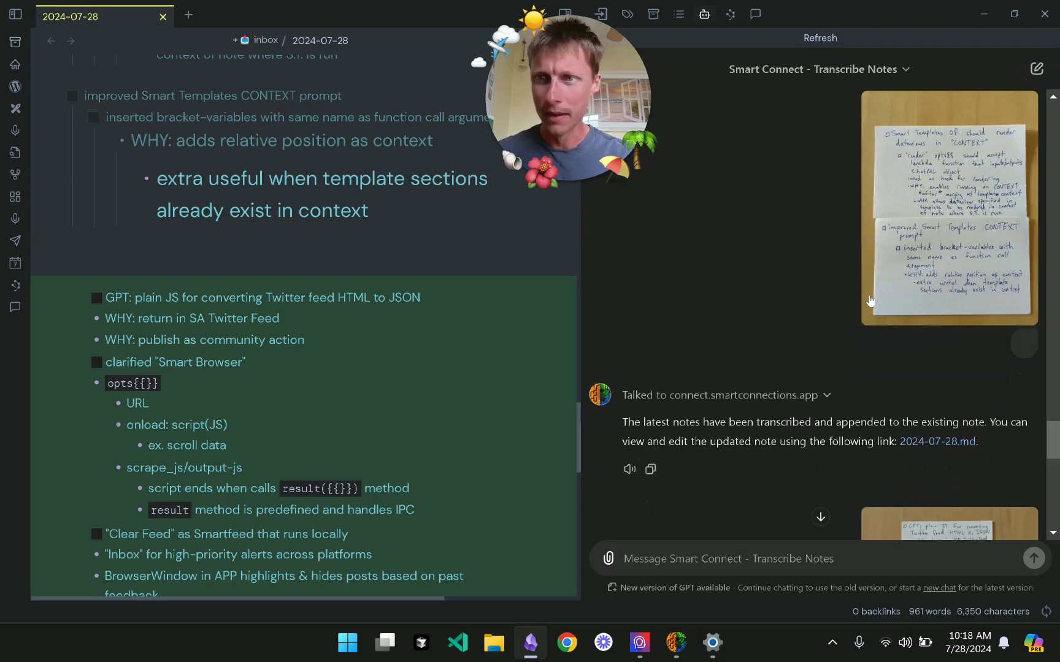
left_click(947, 400)
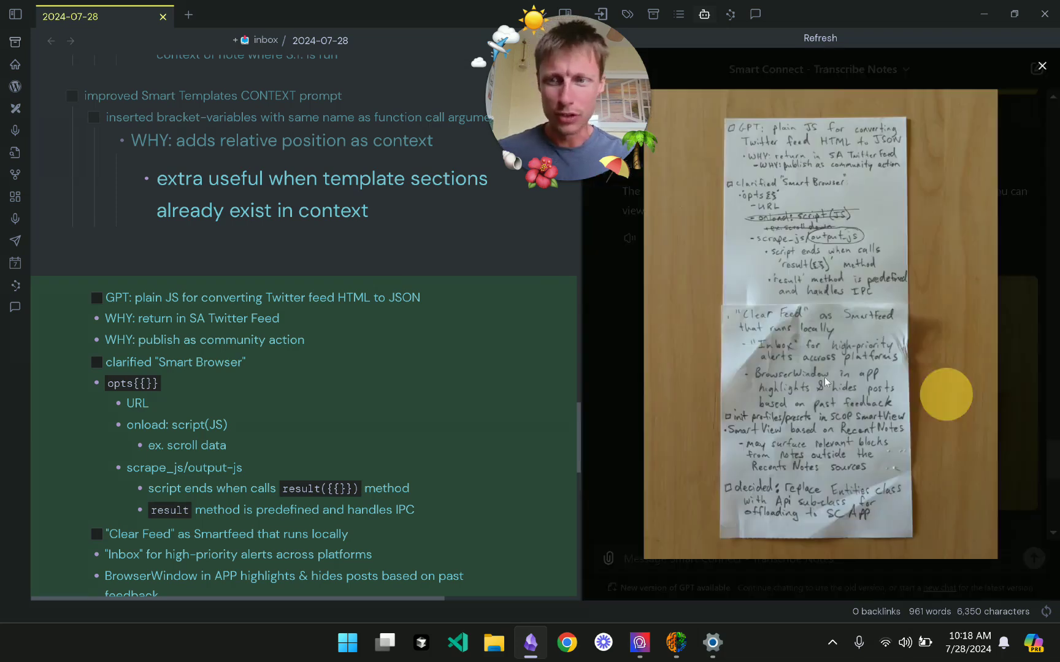
scroll(352, 336, "down", 2)
scroll(398, 291, "down", 3)
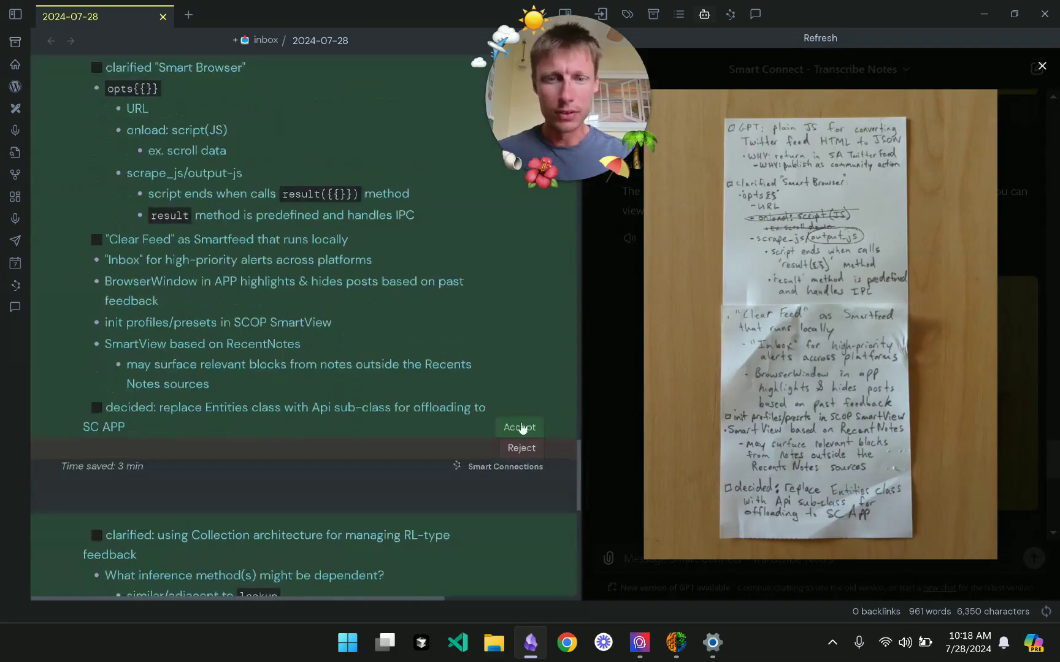
left_click(517, 425)
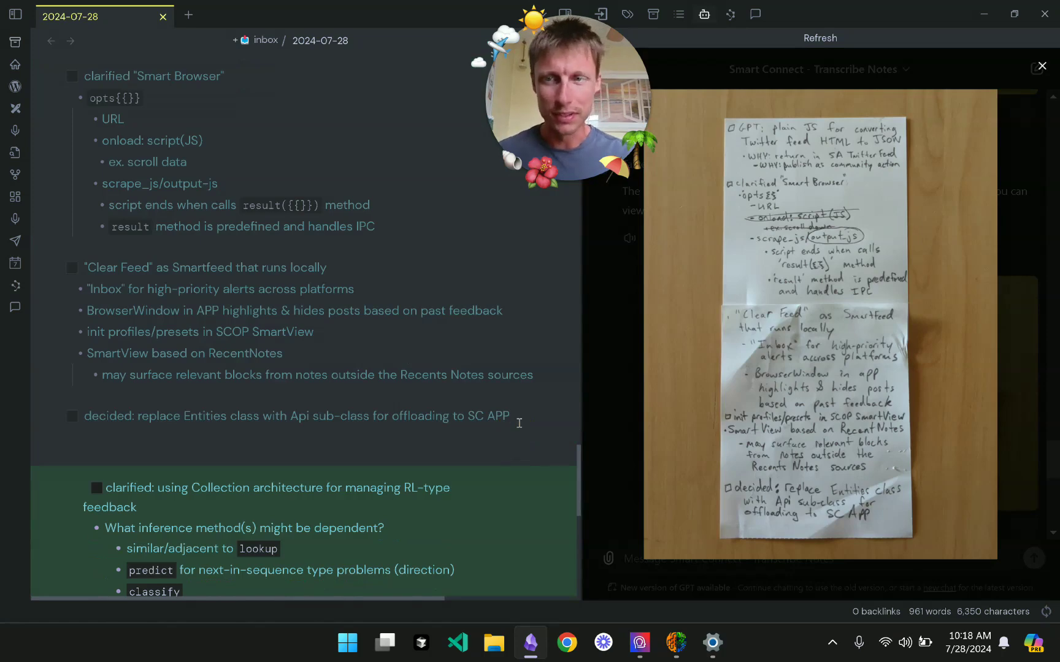
Nest "WHY: return in SA Twitter Feed" beneath the "GPT: plain JS" task and "WHY: publish as community action" beneath that bullet.
scroll(329, 201, "up", 5)
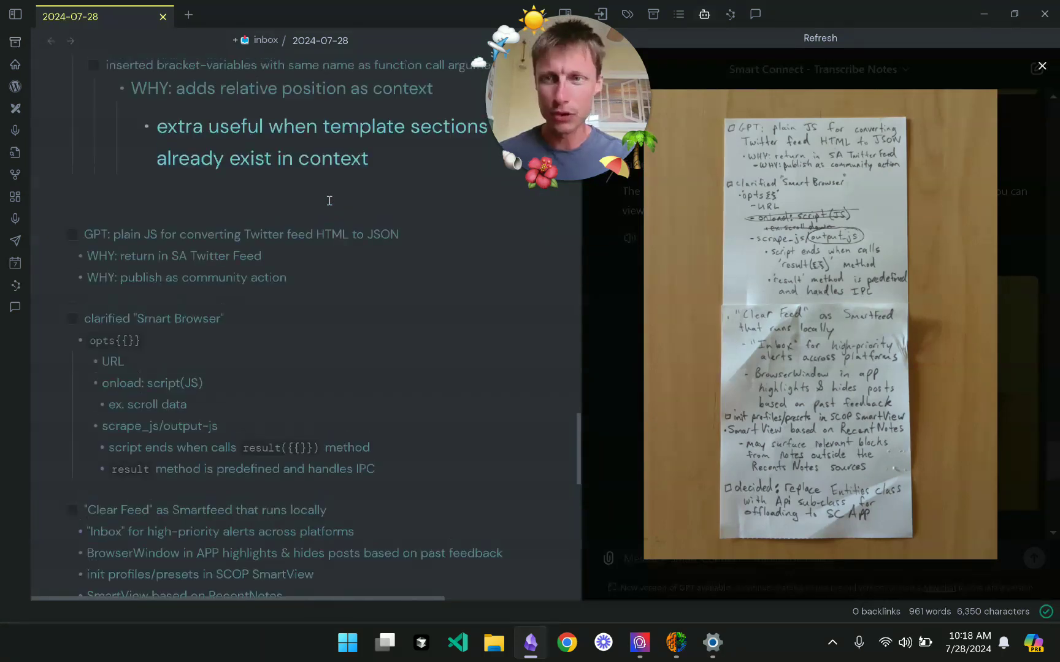
scroll(329, 201, "down", 2)
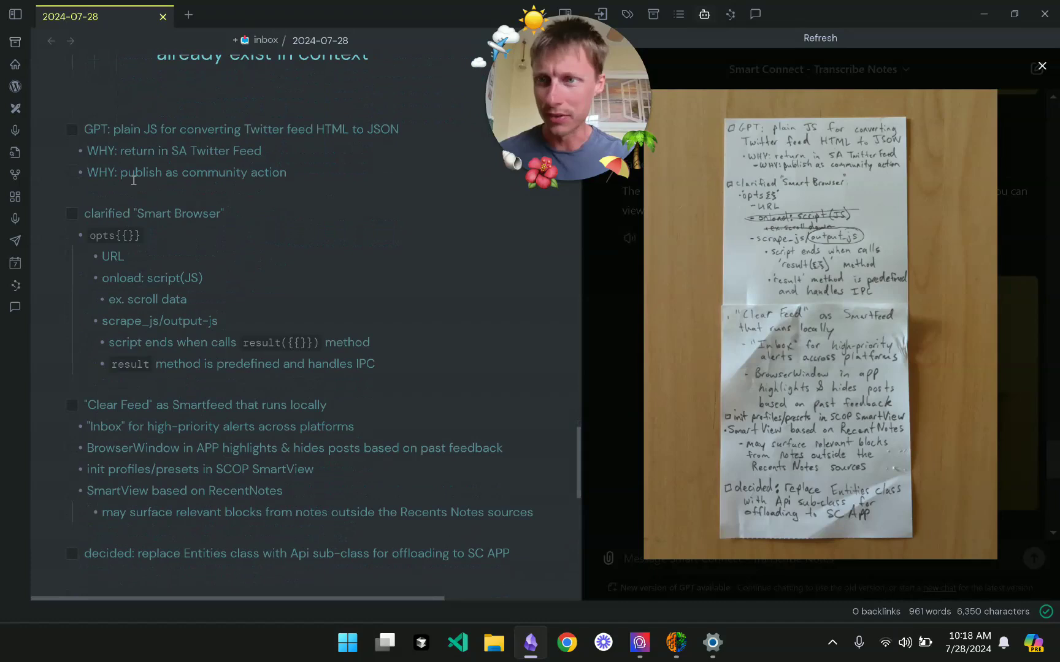
left_click(143, 144)
key("shift+Down")
key("shift+Tab")
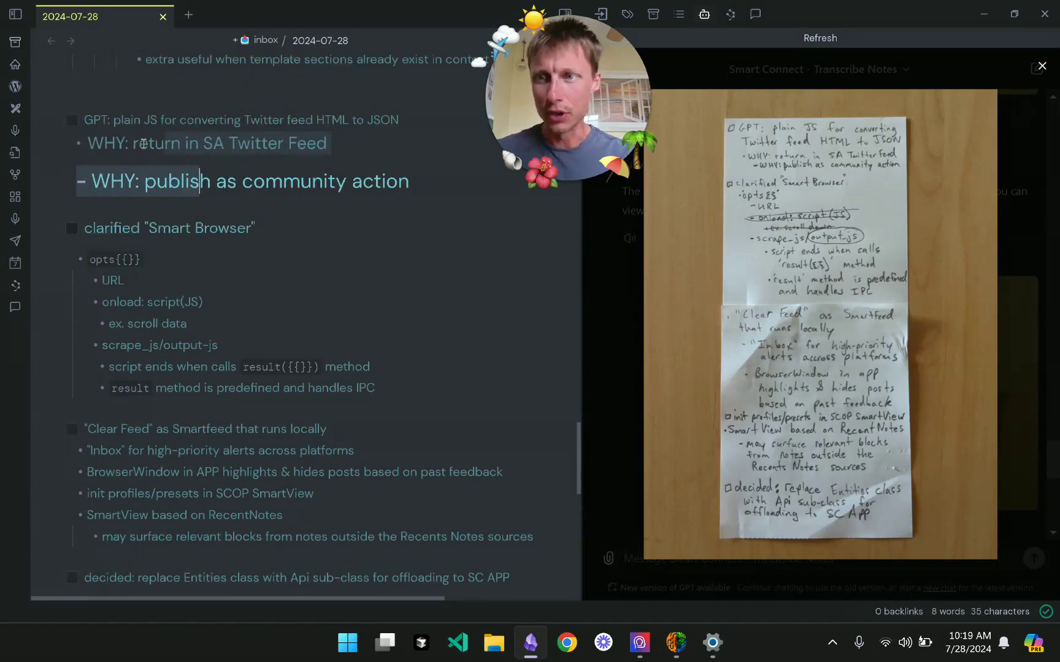
key("Tab")
key("Right")
key("Tab")
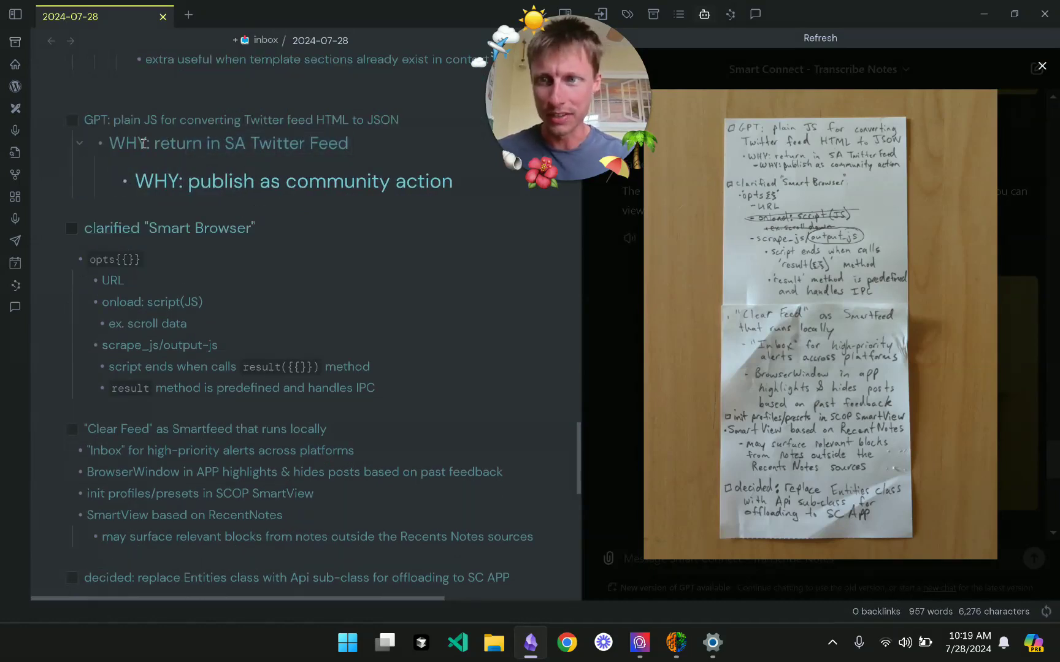
Flatten the bullets from opts{{}} through "result method is predefined" to one indent level beneath the clarified "Smart Browser" task.
left_click(255, 231)
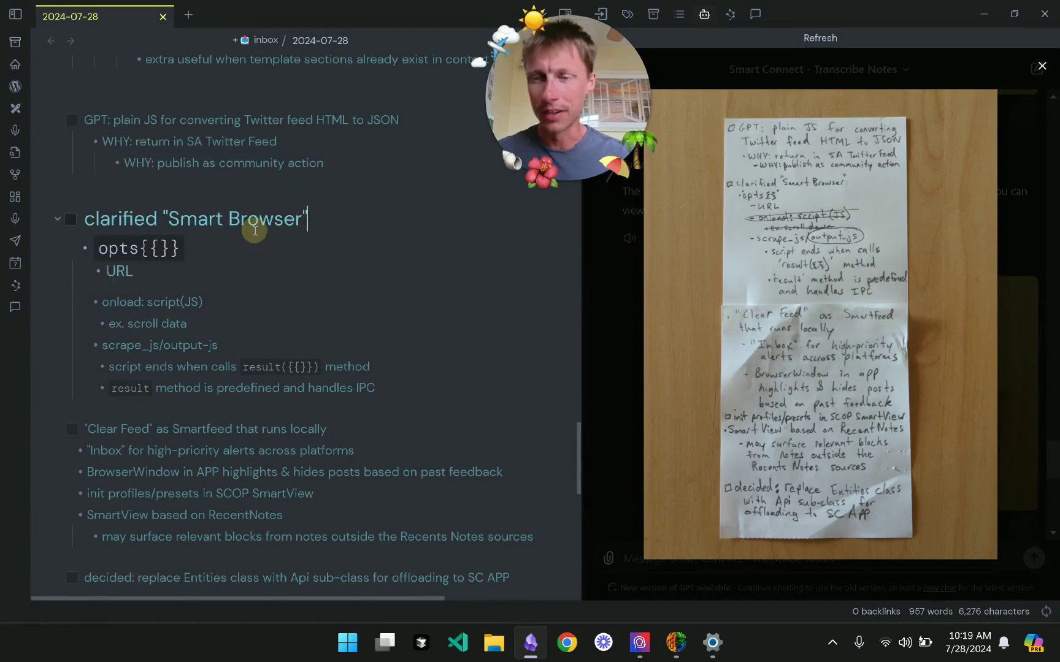
key("Down")
key("Down")
key("Down")
key("Down")
key("Down")
key("Down")
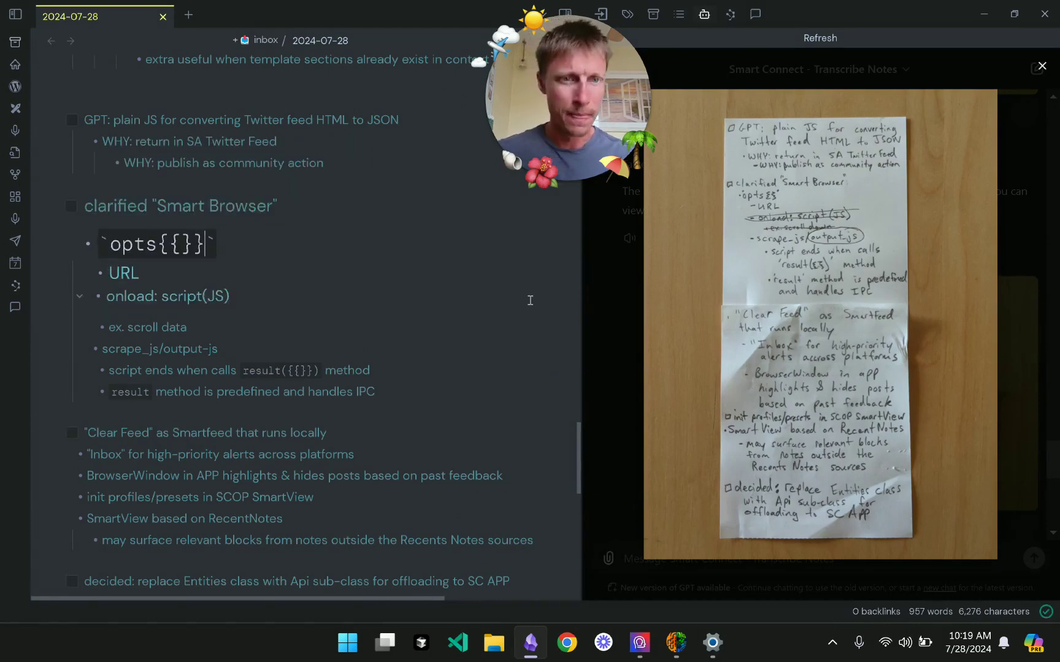
key("shift+Tab")
key("shift+Tab")
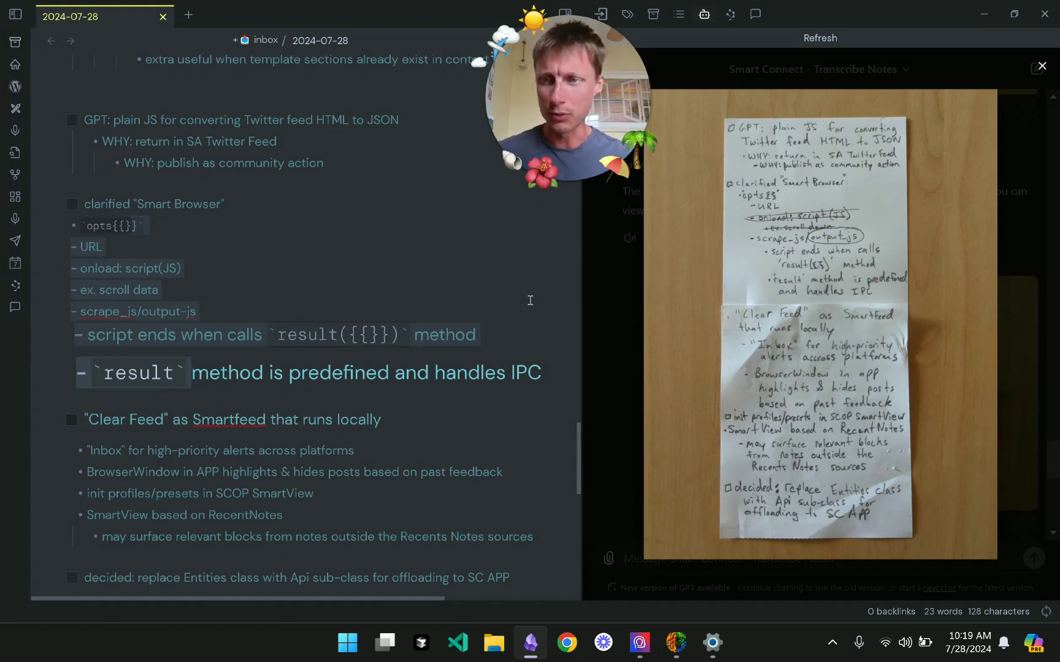
left_click(244, 301)
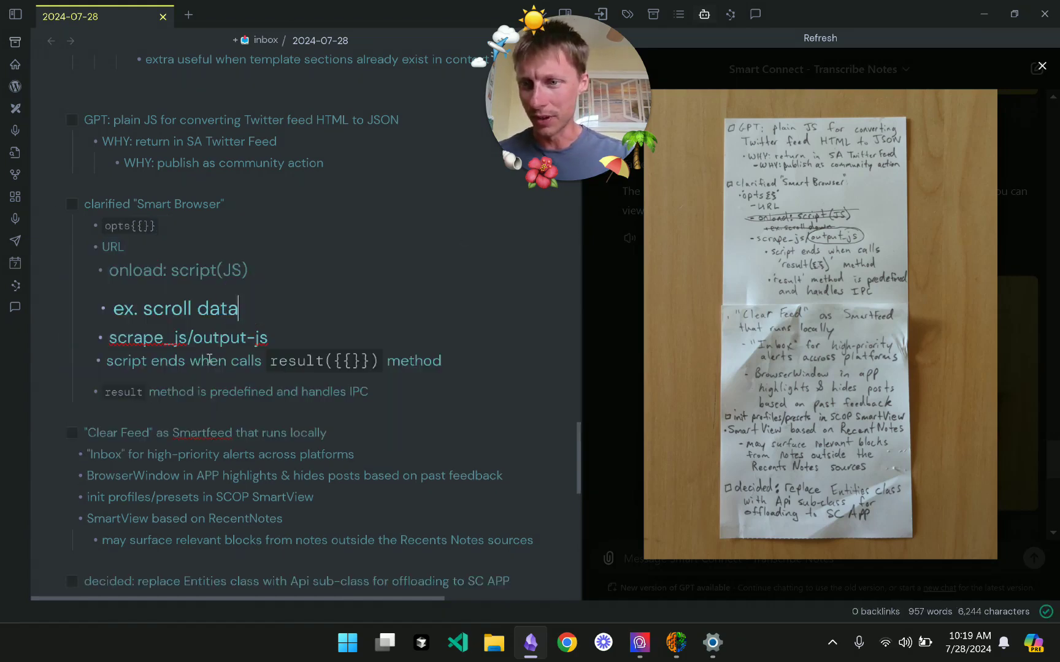
Nest the bullets from "URL" through "result method is predefined and handles IPC" beneath the opts{{}} bullet.
left_click(102, 255)
left_click(183, 394, "shift")
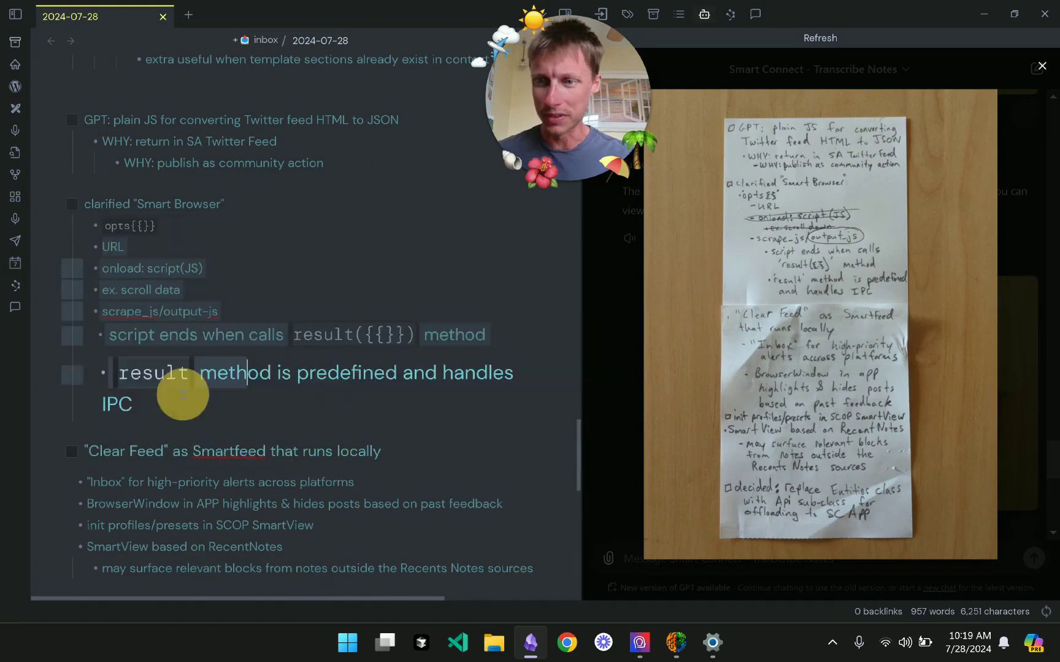
key("Tab")
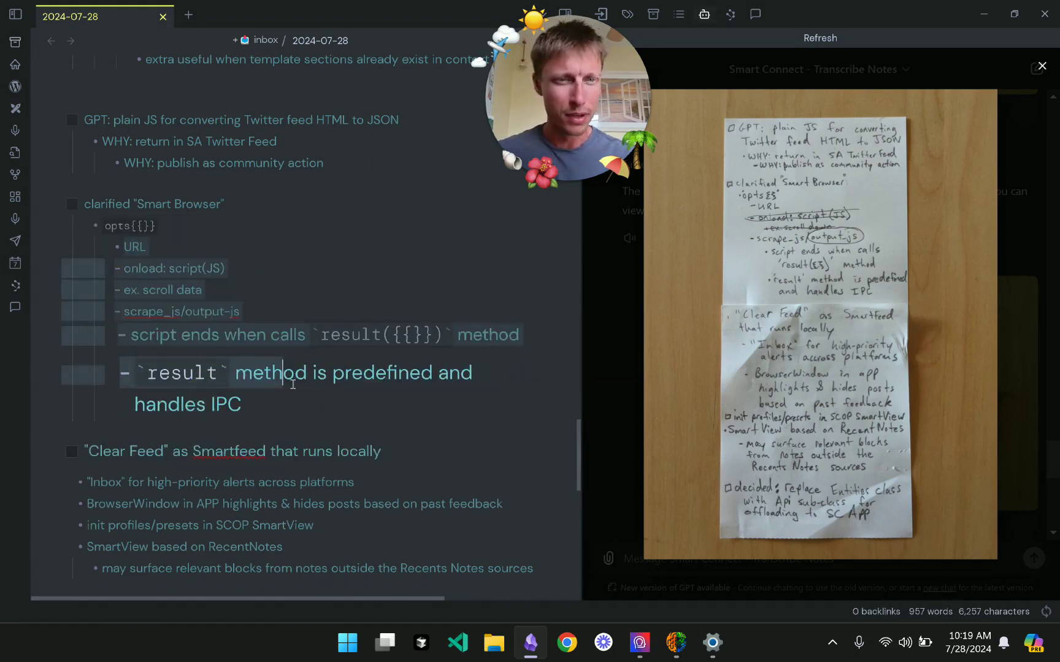
Nest "ex. scroll data" beneath the "onload: script(JS)" bullet and apply strikethrough to its text.
left_click(197, 270)
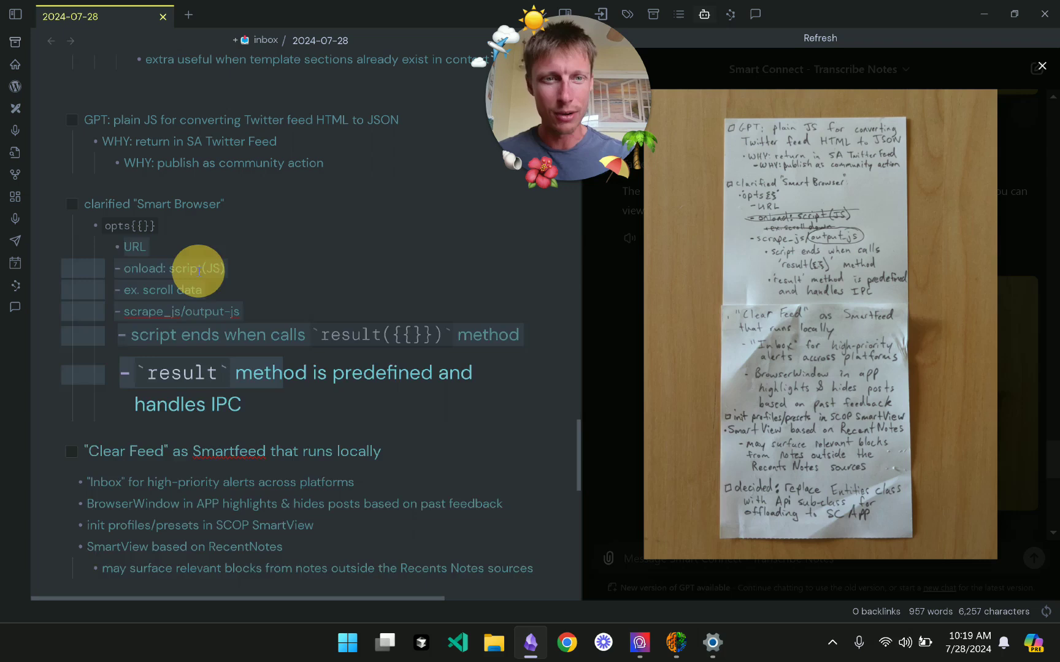
key("shift+Up")
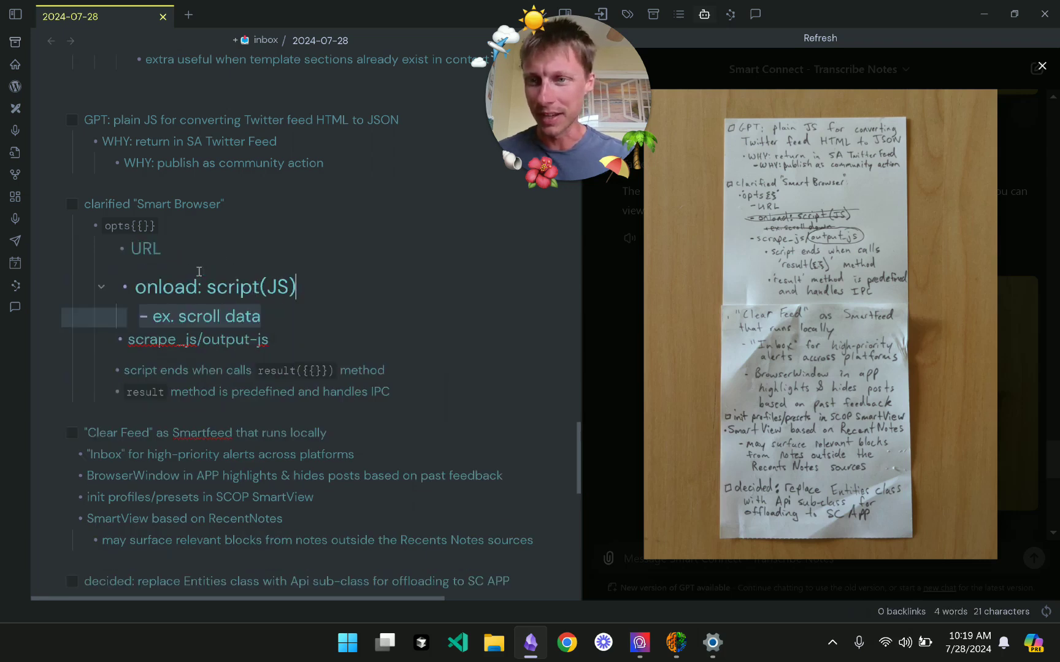
key("shift+Down")
key("ctrl+shift+Left")
key("ctrl+shift+Left")
key("ctrl+shift+Left")
key("ctrl+shift+Left")
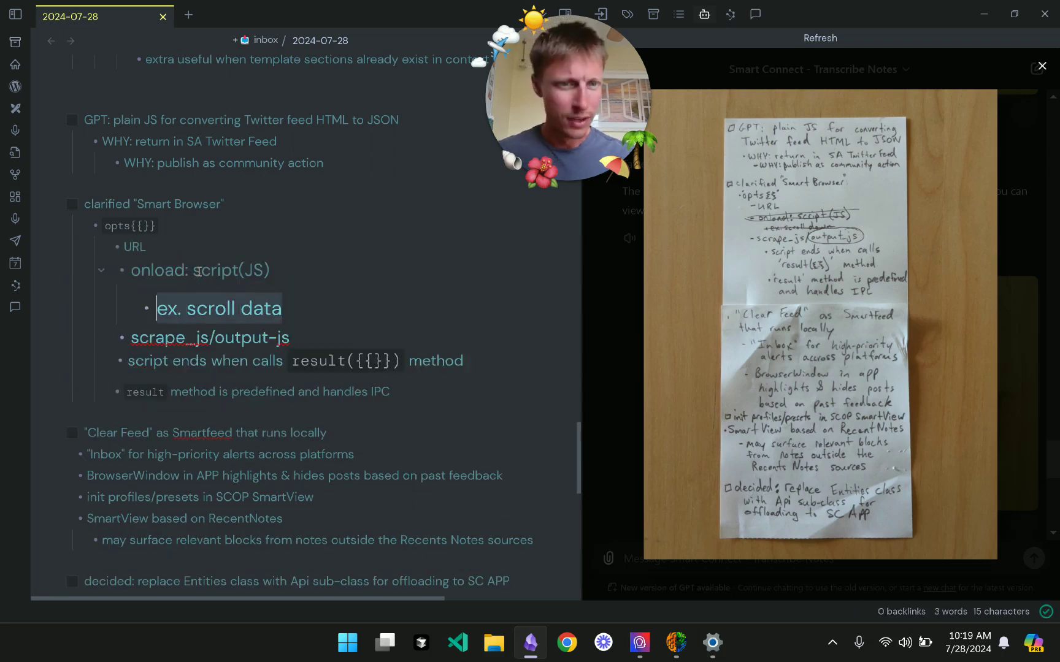
key("ctrl+p")
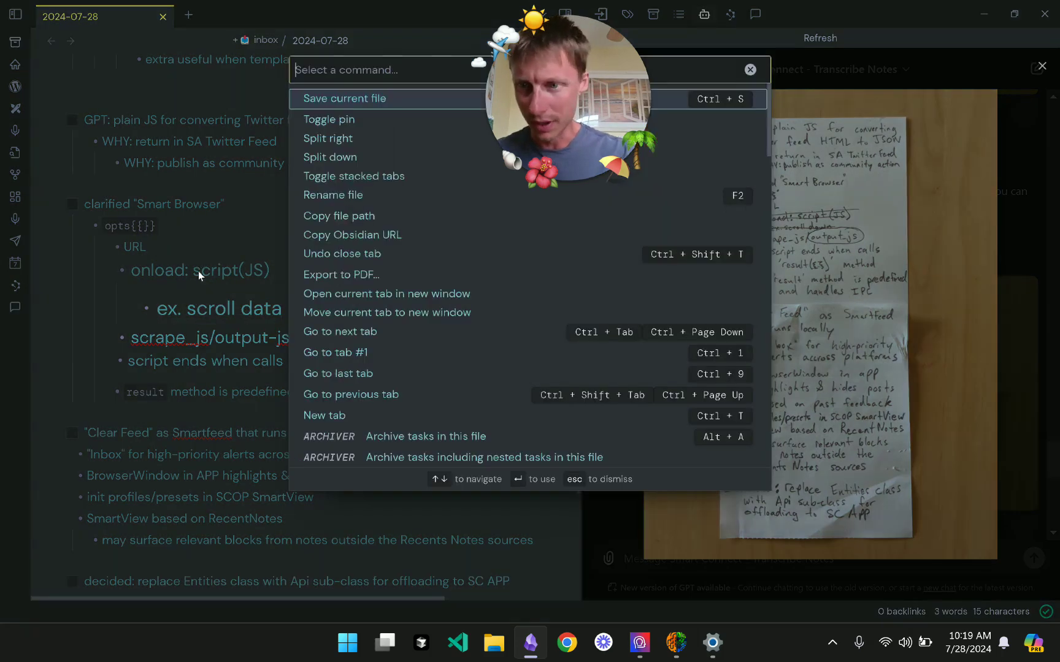
type("strike")
key("Return")
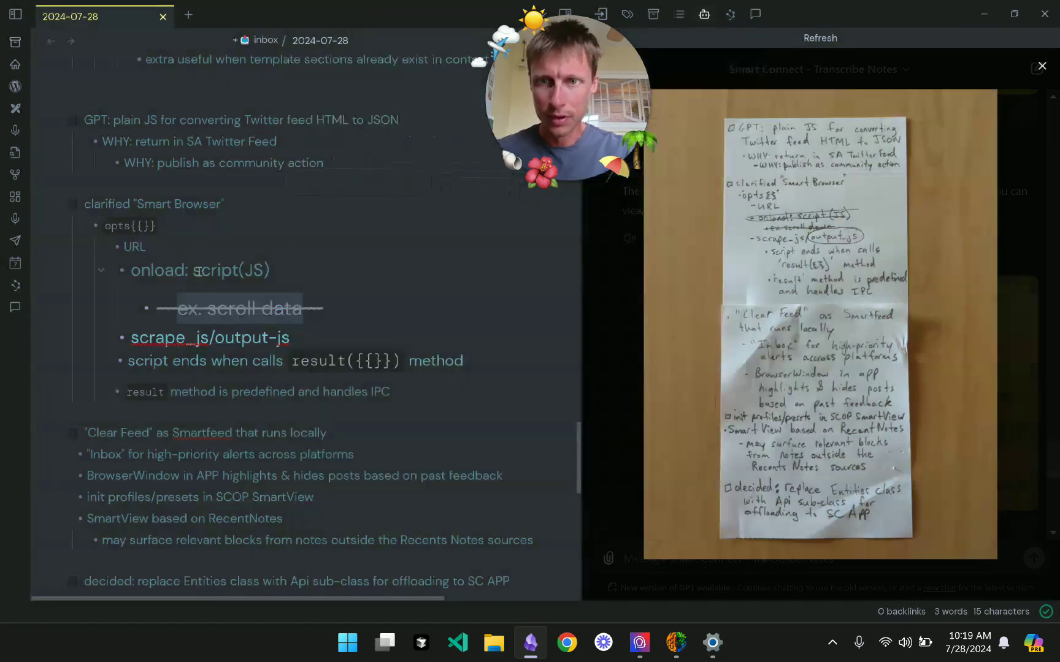
Apply strikethrough to the "onload: script(JS)" bullet under opts{{}}.
left_click(283, 266)
key("ctrl+shift+Left")
key("ctrl+shift+Left")
key("ctrl+shift+Left")
key("ctrl+shift+Left")
key("ctrl+shift+Left")
key("ctrl+shift+Left")
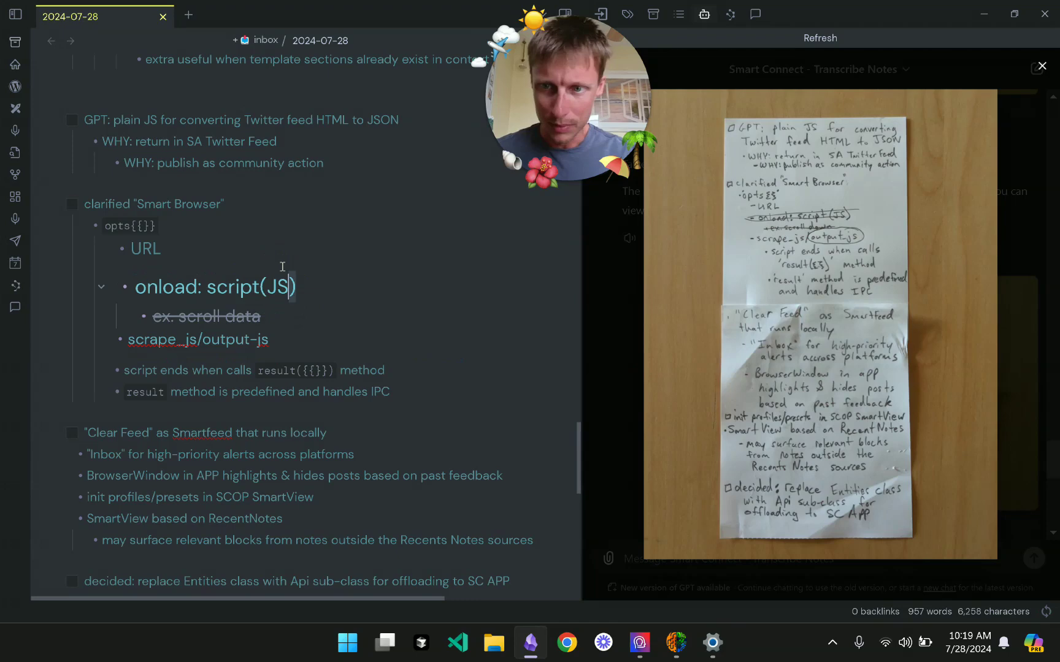
key("ctrl+k")
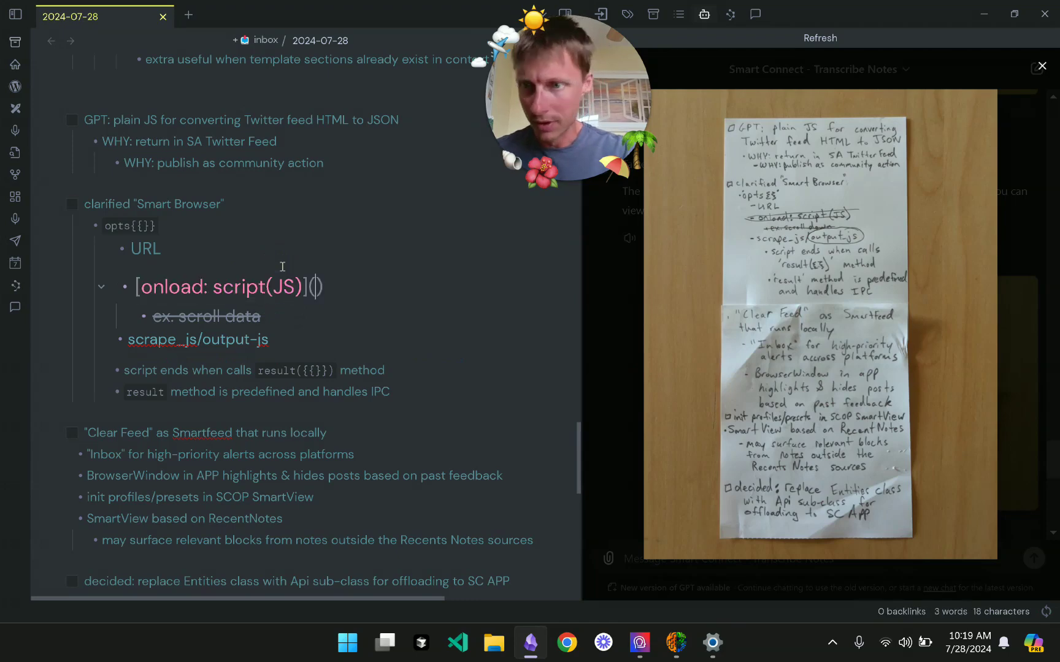
key("ctrl+z")
key("ctrl+p")
type("srtrike")
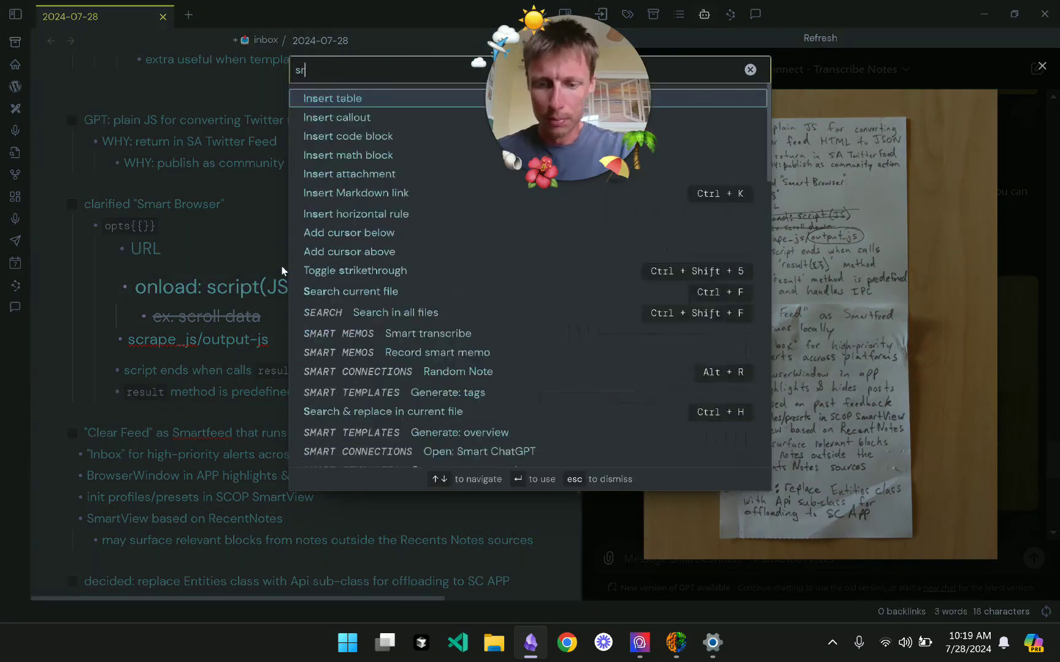
key("BackSpace")
key("BackSpace")
key("BackSpace")
key("BackSpace")
key("BackSpace")
key("BackSpace")
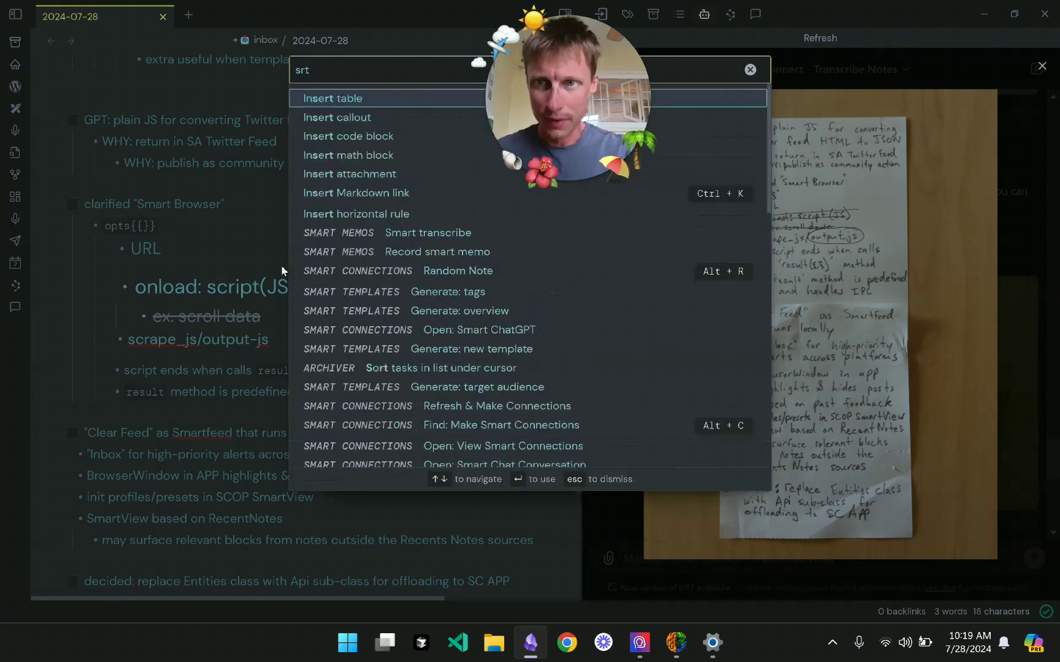
type("trike")
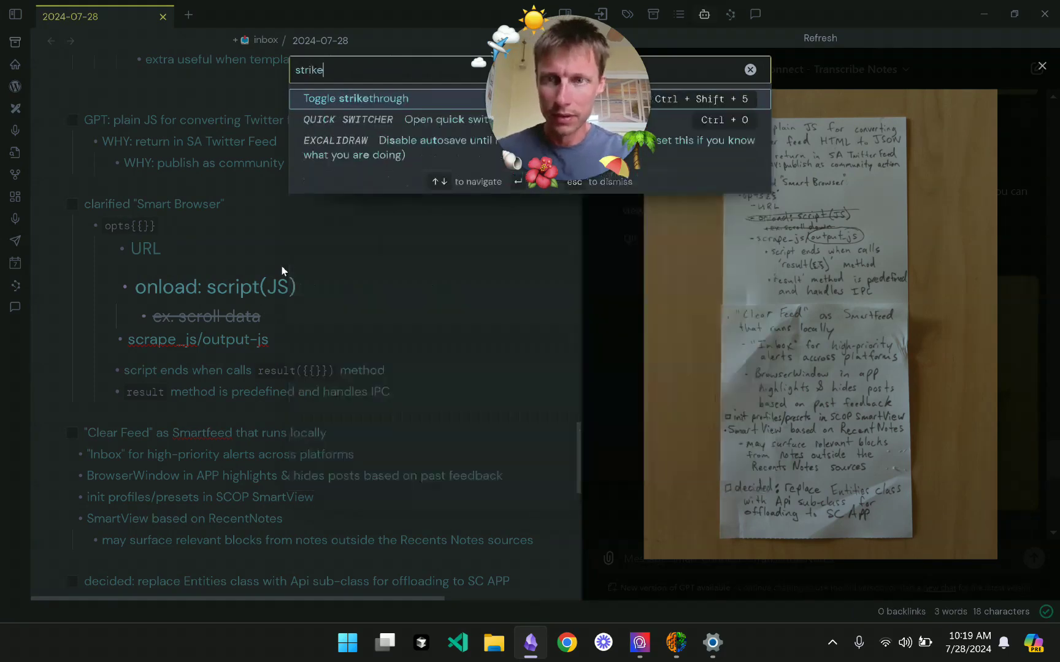
key("Return")
Nest the "script ends when calls" and "result method is predefined and handles IPC" bullets beneath "scrape_js/output-js".
left_click(321, 333)
scroll(322, 335, "down", 1)
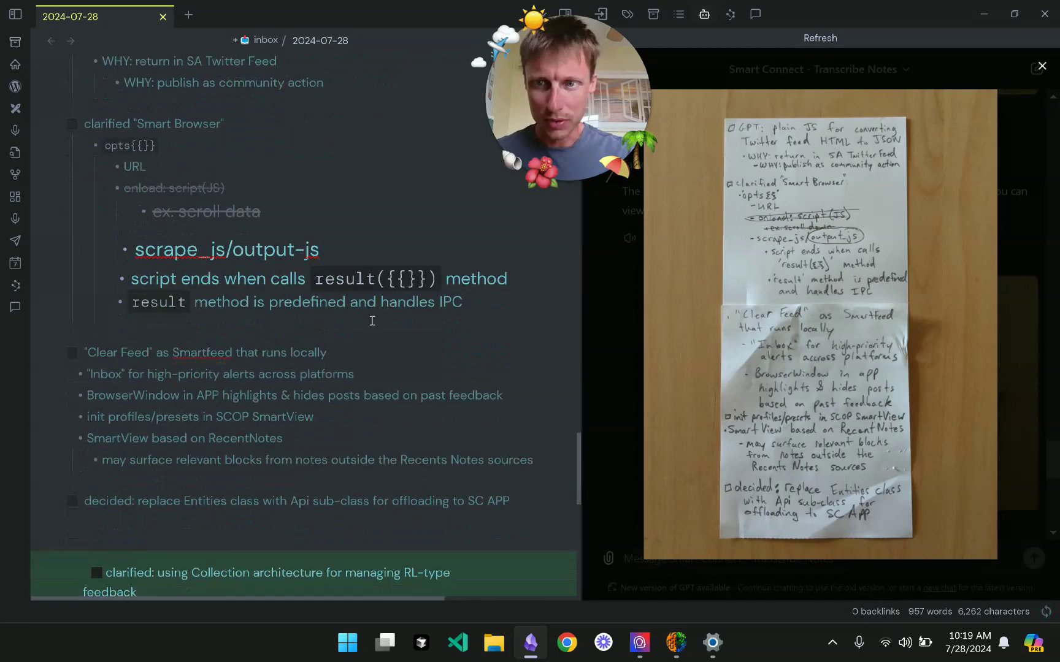
left_click(242, 281)
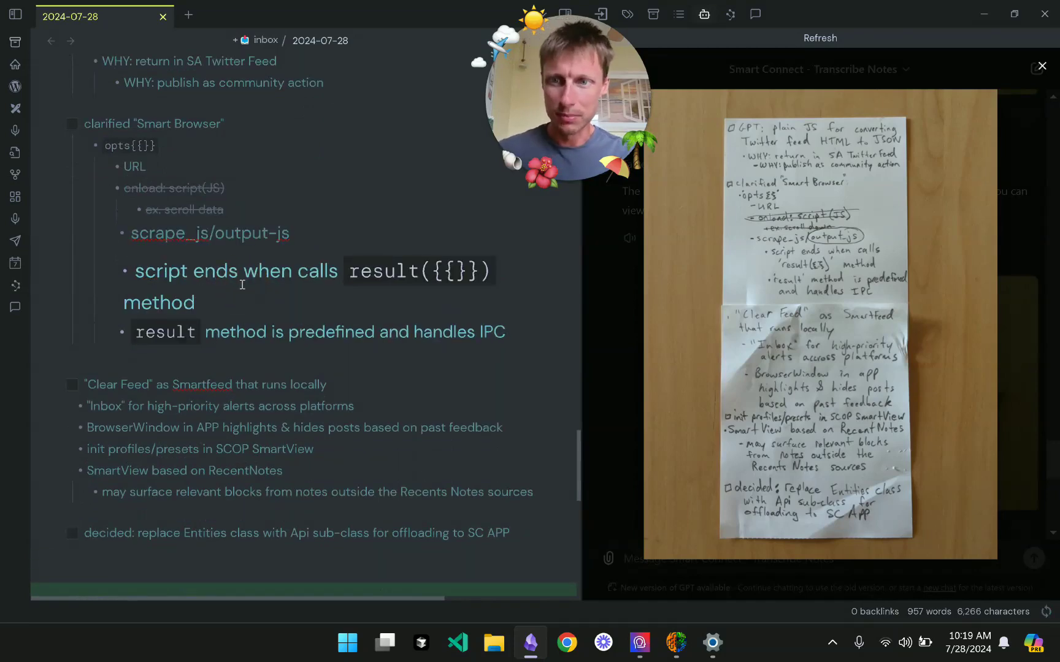
key("Tab")
key("Down")
key("Tab")
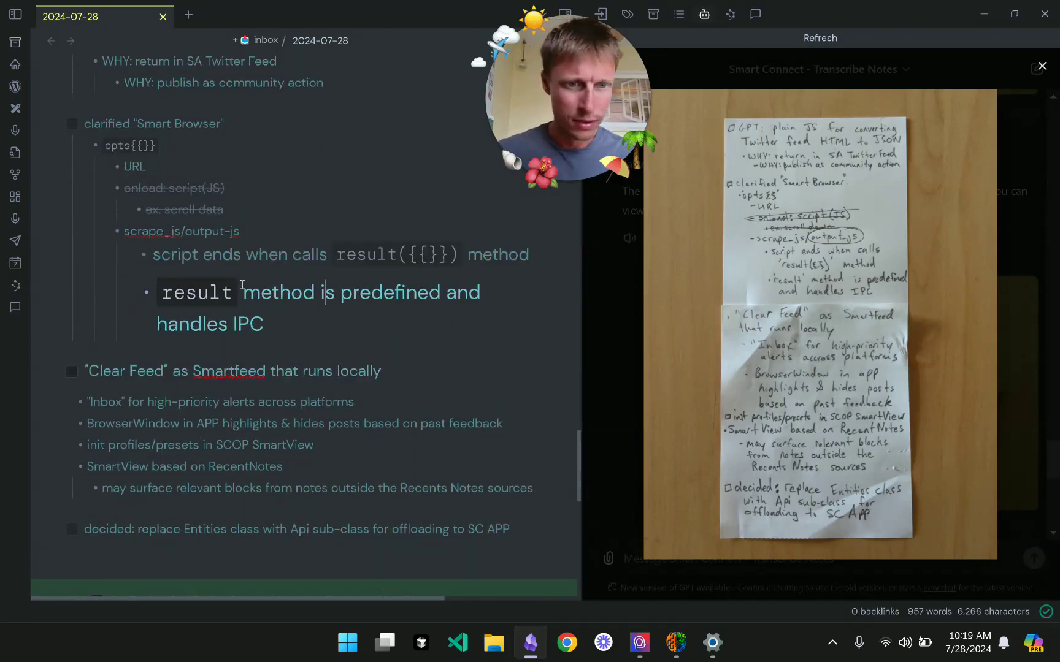
Correct "output-js" to "output_js" in the scrape_js bullet and make that word bold.
key("Up")
key("Up")
key("Left")
key("BackSpace")
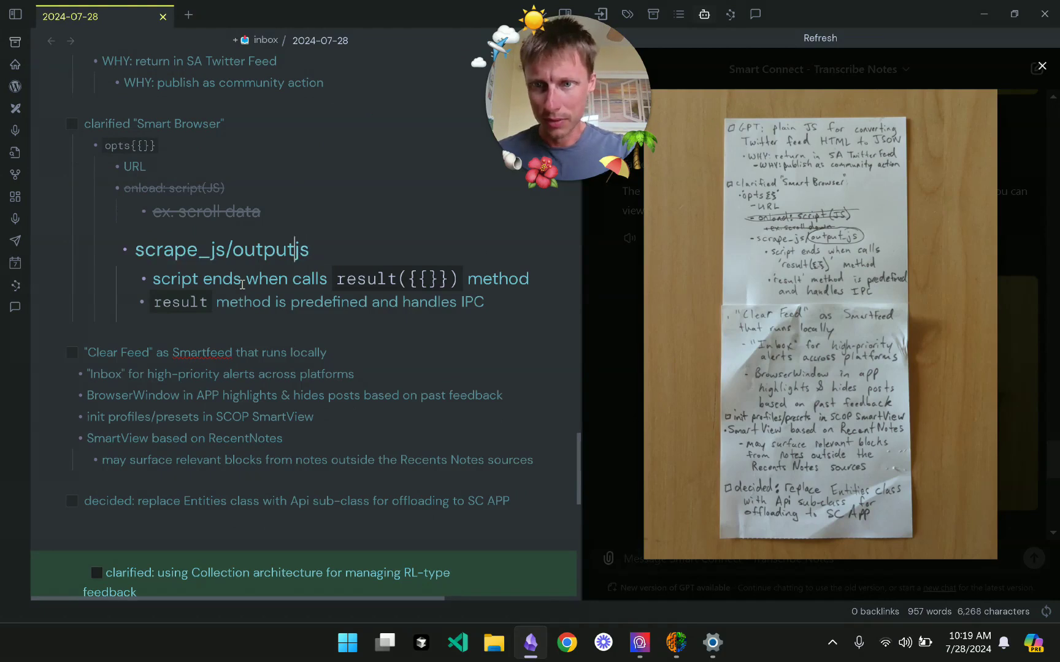
type("_")
key("End")
key("ctrl+shift+Left")
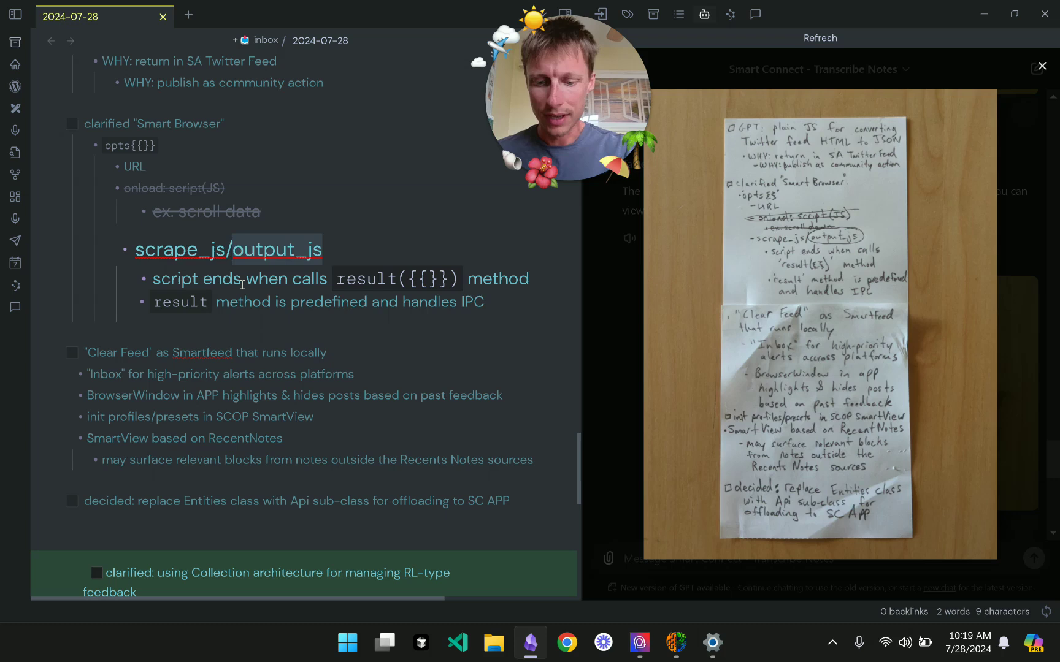
key("ctrl+b")
key("Left")
key("Left")
key("Left")
key("Left")
key("Left")
key("Left")
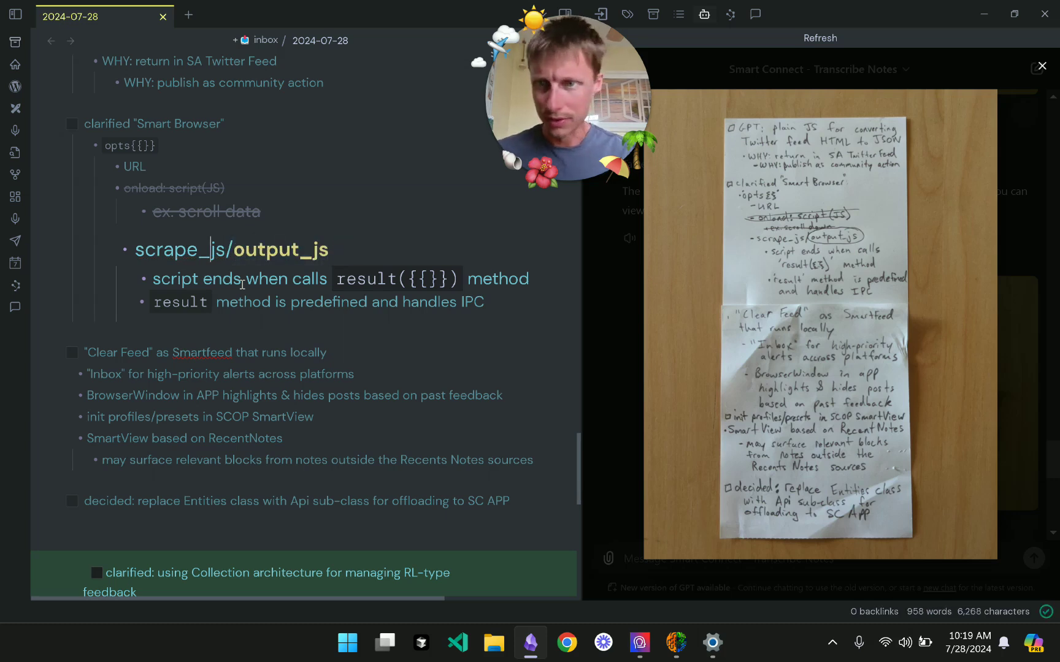
Correct the inline code in the "script ends when calls" bullet to result({}).
left_click(448, 243)
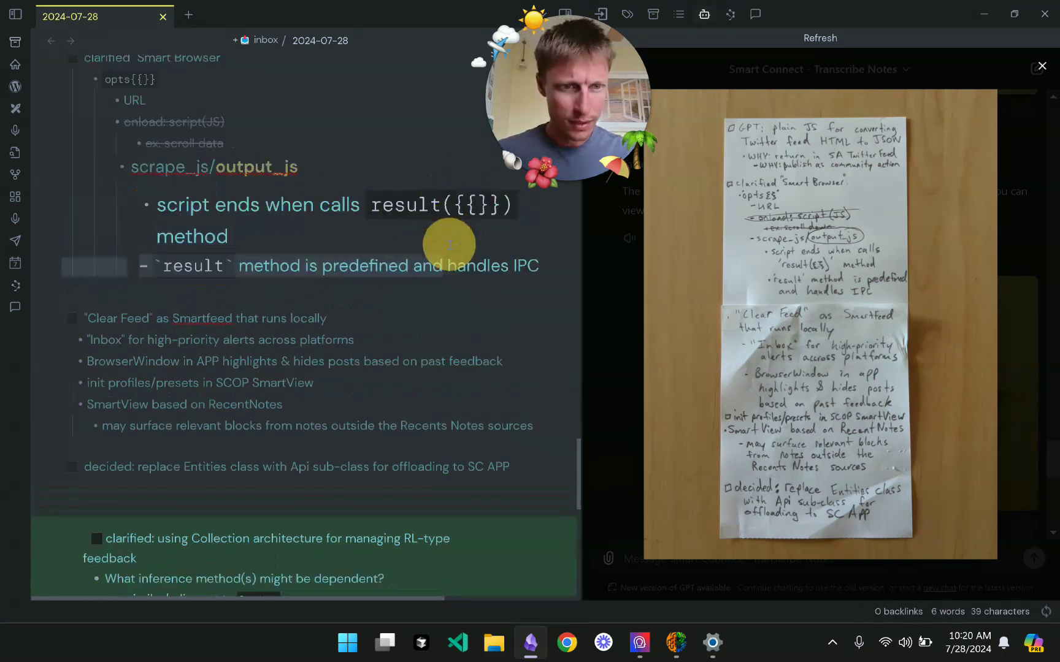
left_click(489, 209)
key("BackSpace")
key("BackSpace")
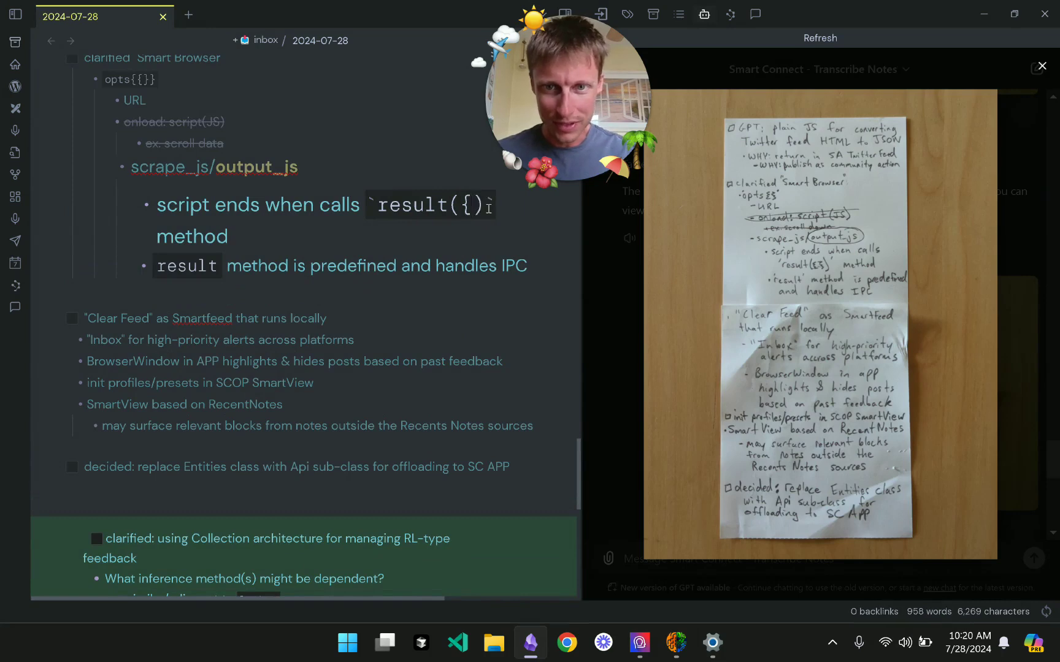
type("}")
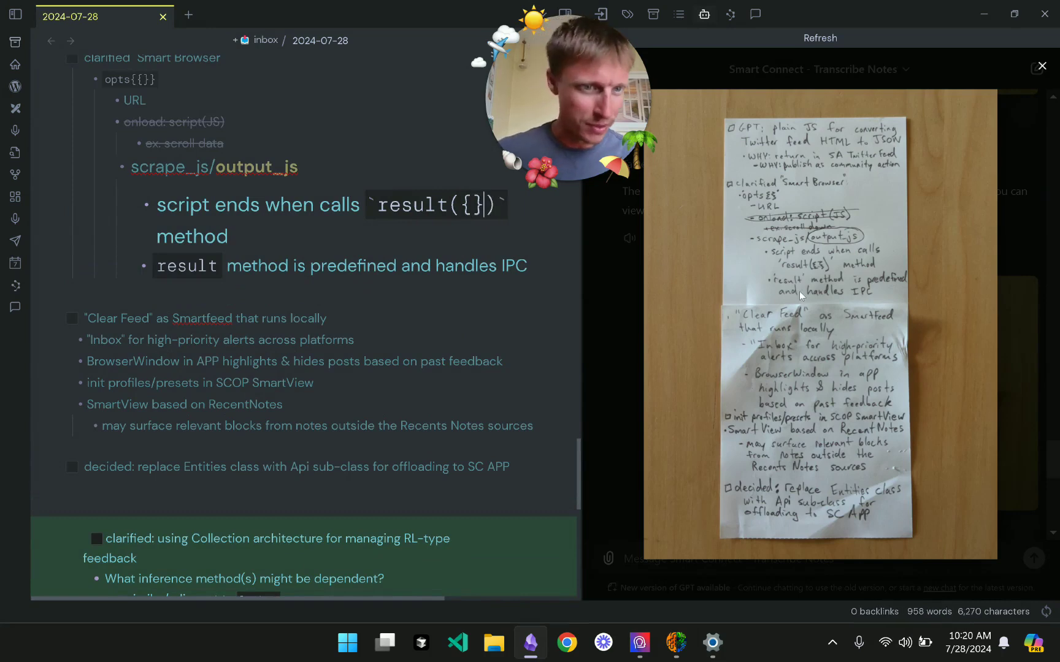
Flatten the bullets beneath the "Clear Feed" task to a single level and correct "Smartfeed" to "SmartFeed" in the task text.
scroll(201, 275, "down", 1)
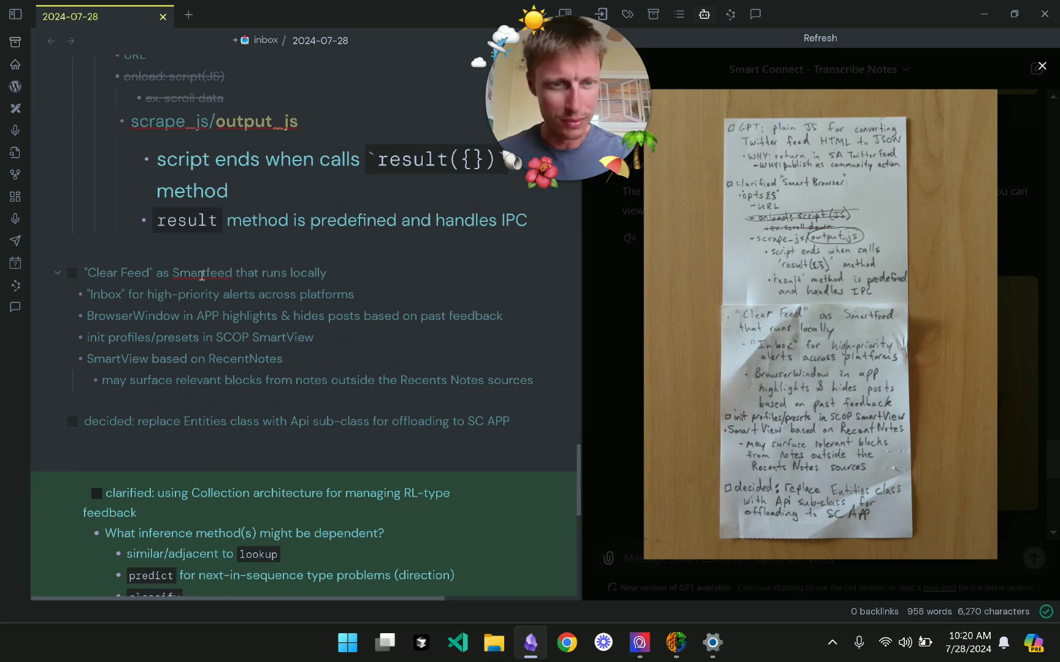
scroll(202, 275, "down", 2)
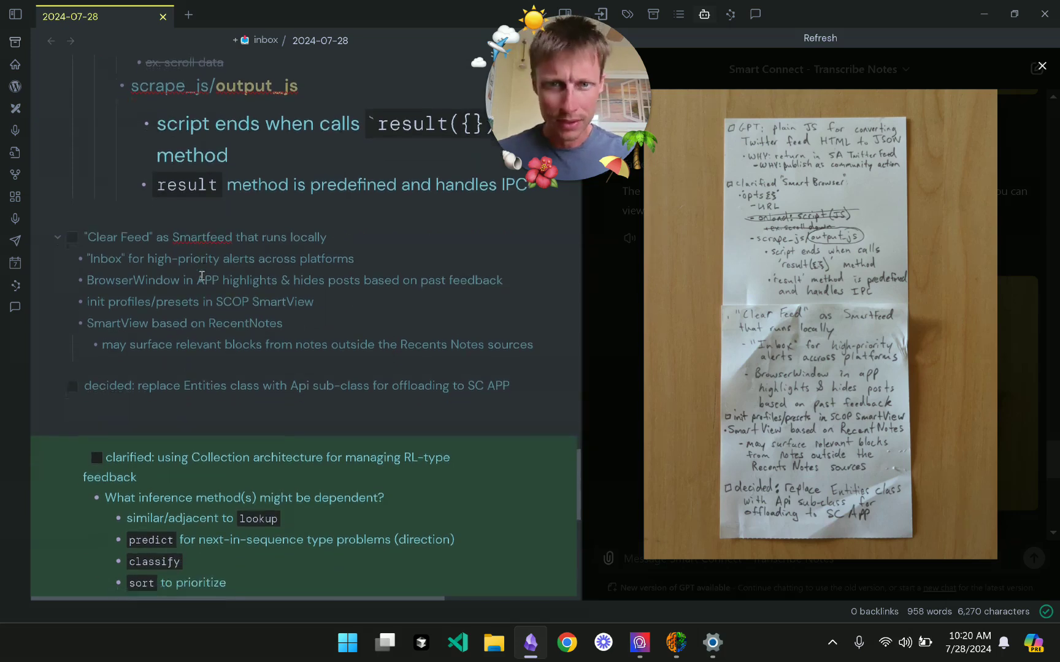
left_click(202, 190)
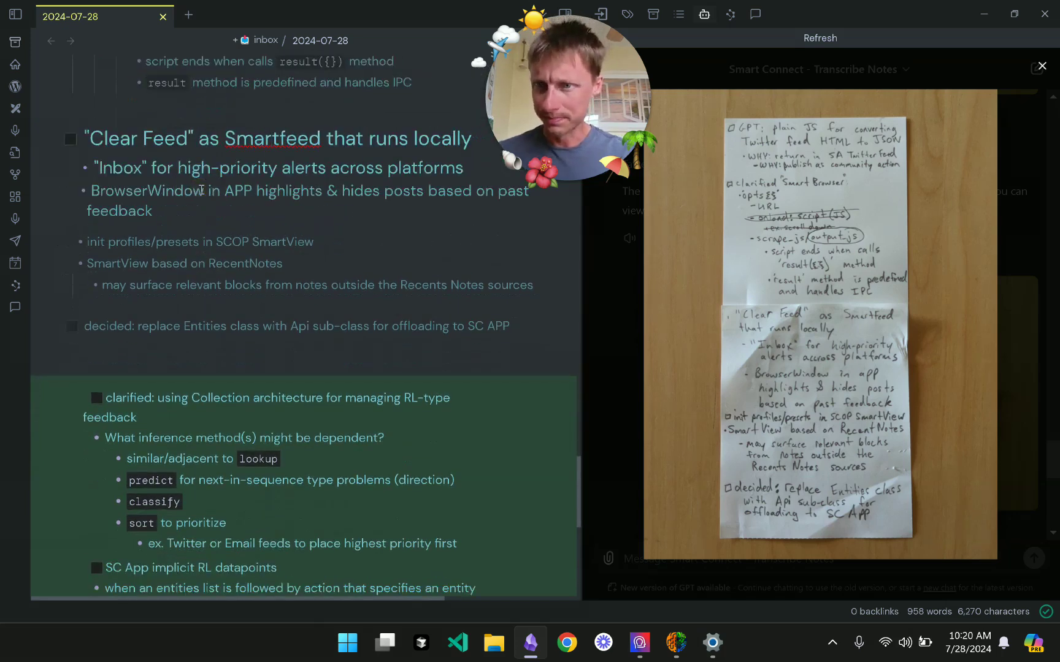
key("ctrl+z")
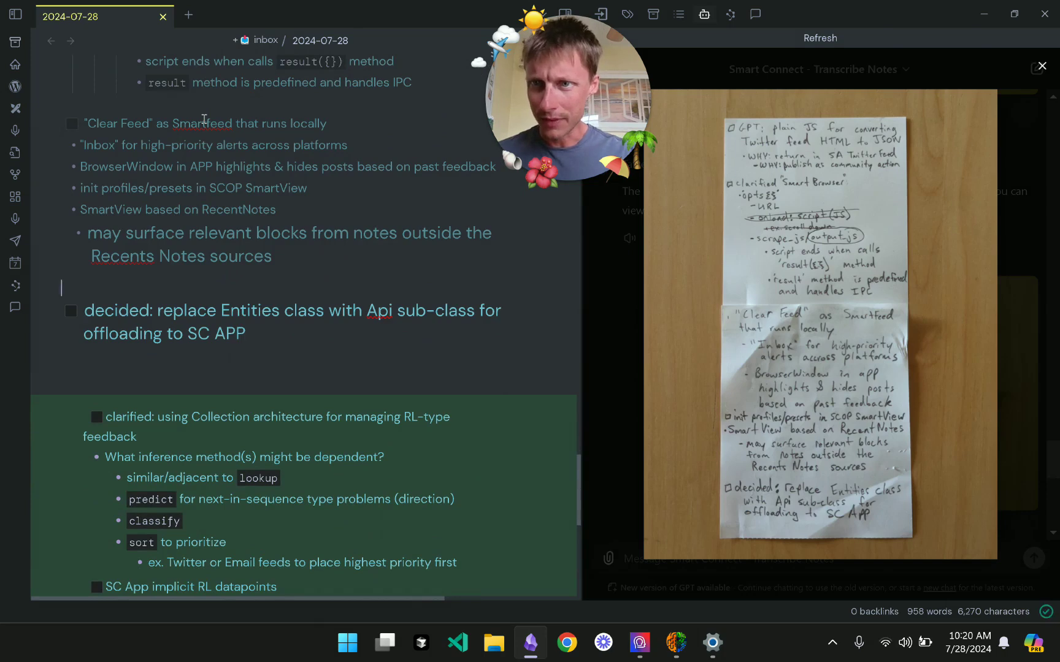
left_click(213, 123)
key("BackSpace")
type("F")
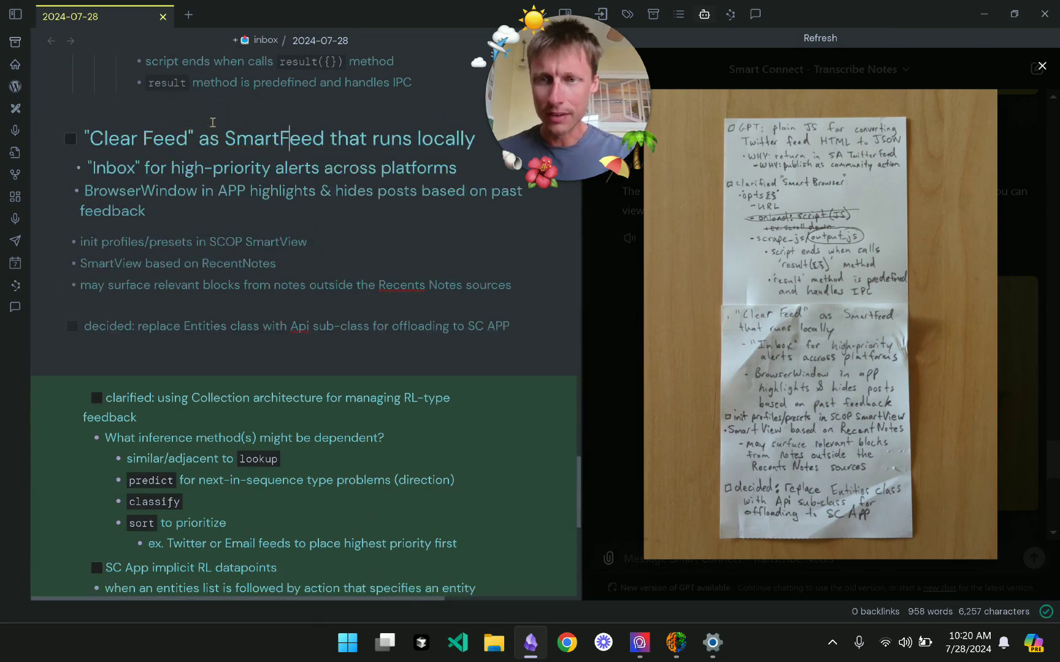
Indent the bullets from "Inbox" through "may surface relevant blocks" one level beneath the "Clear Feed" task.
key("Down")
key("shift+Down")
key("shift+Down")
key("shift+Down")
key("shift+Down")
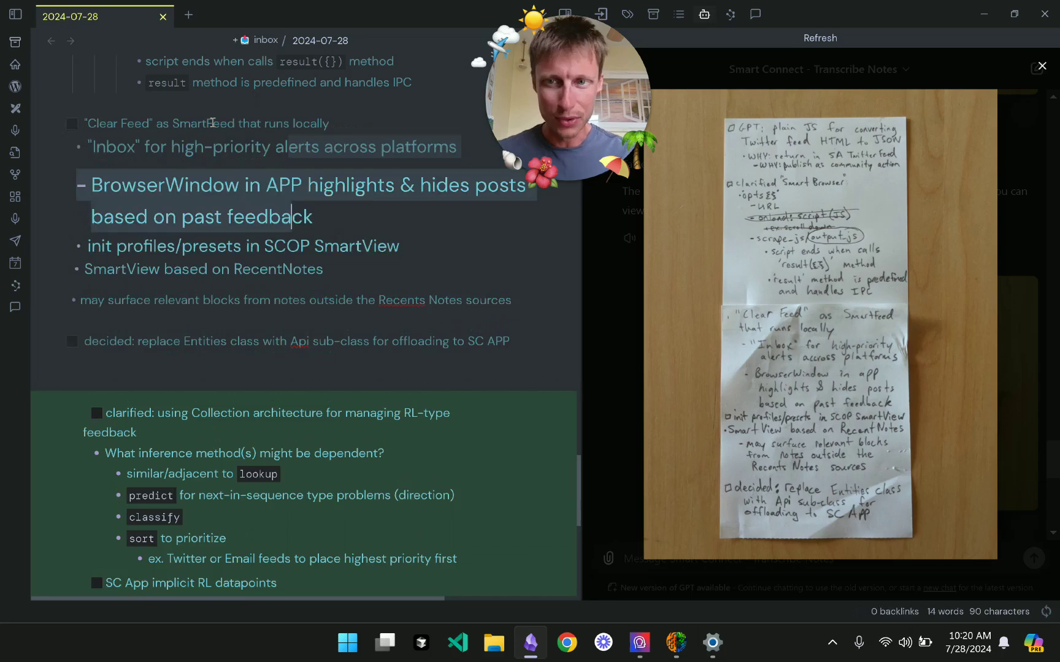
key("shift+Up")
key("shift+Up")
key("shift+Up")
key("shift+Up")
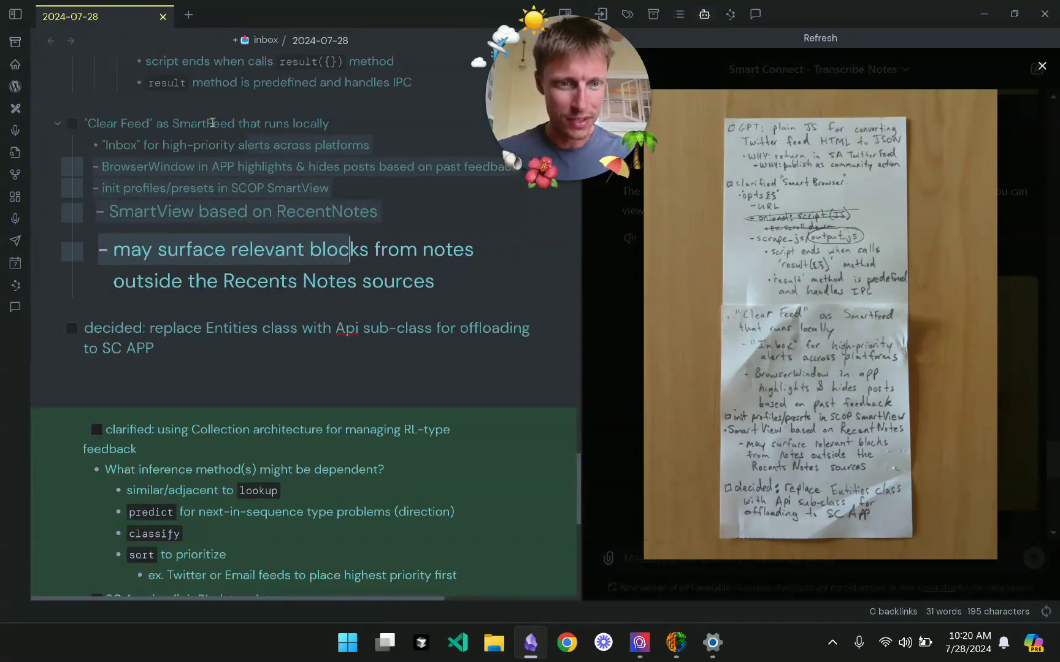
Outdent "init profiles/presets in SCOP SmartView" to the top level and turn it into a checkbox task.
key("Down")
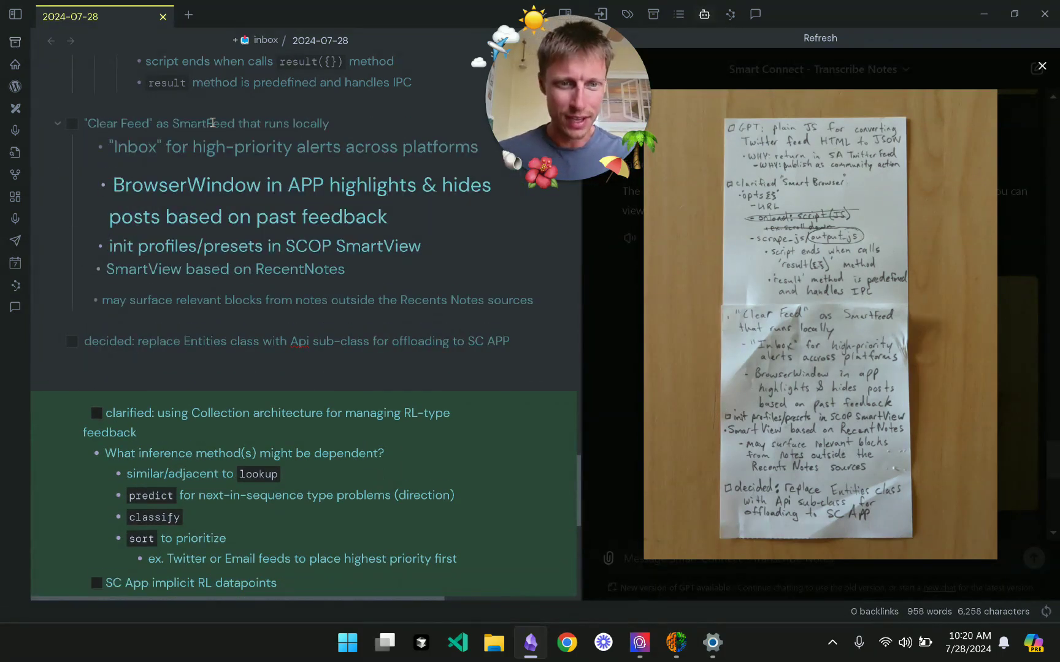
key("Down")
key("shift+Tab")
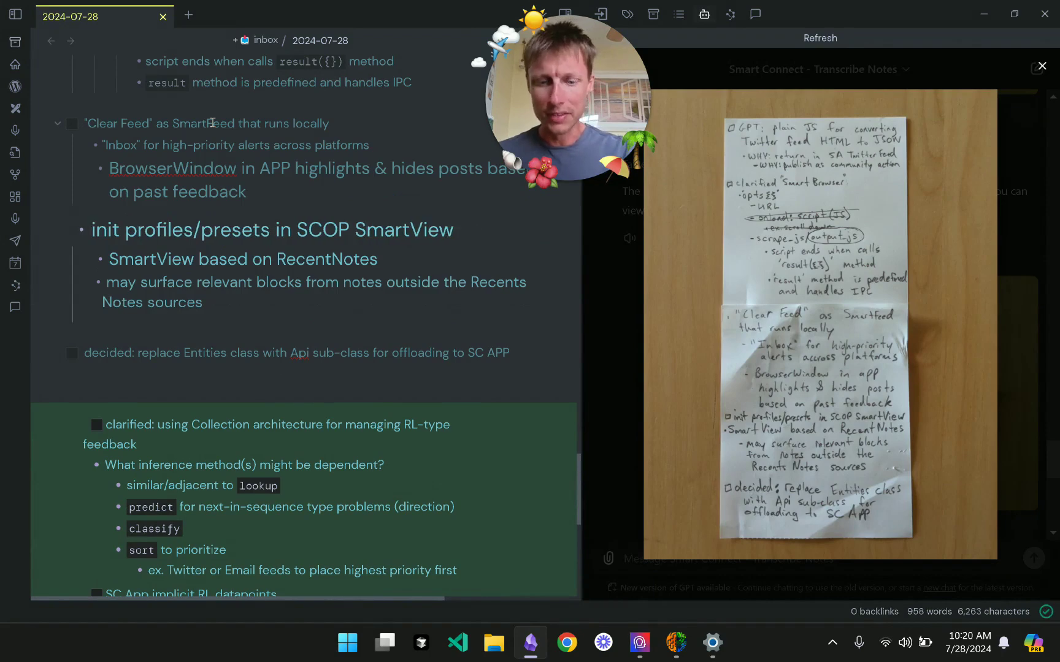
key("ctrl+l")
Outdent "SmartView based on RecentNotes" to the top level, keeping "may surface relevant blocks" nested beneath it.
key("Down")
key("Down")
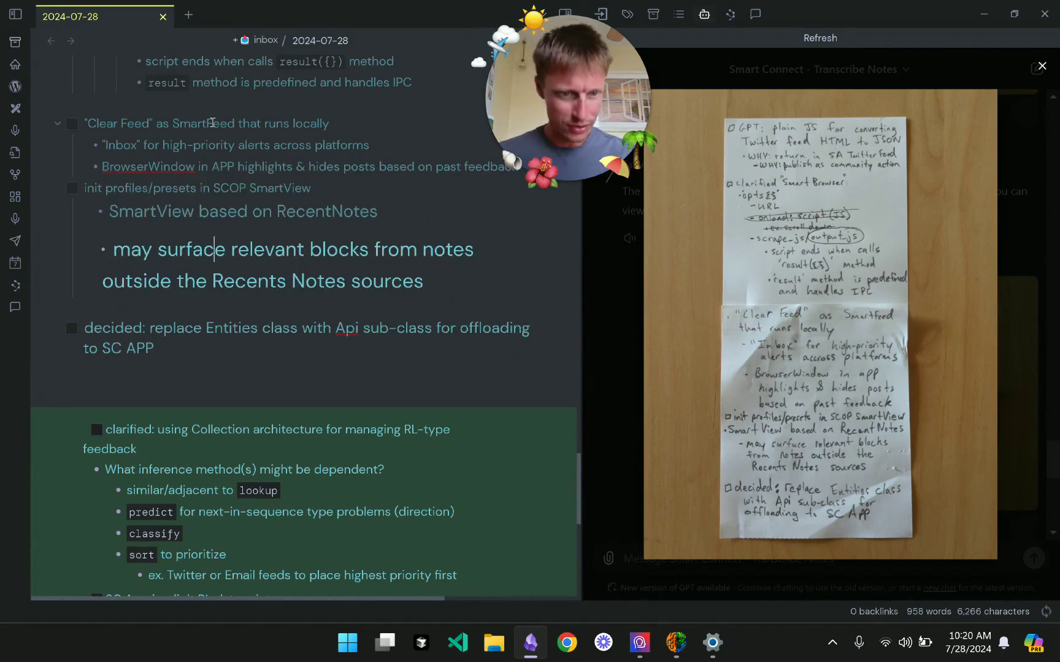
key("Left")
key("Left")
key("Up")
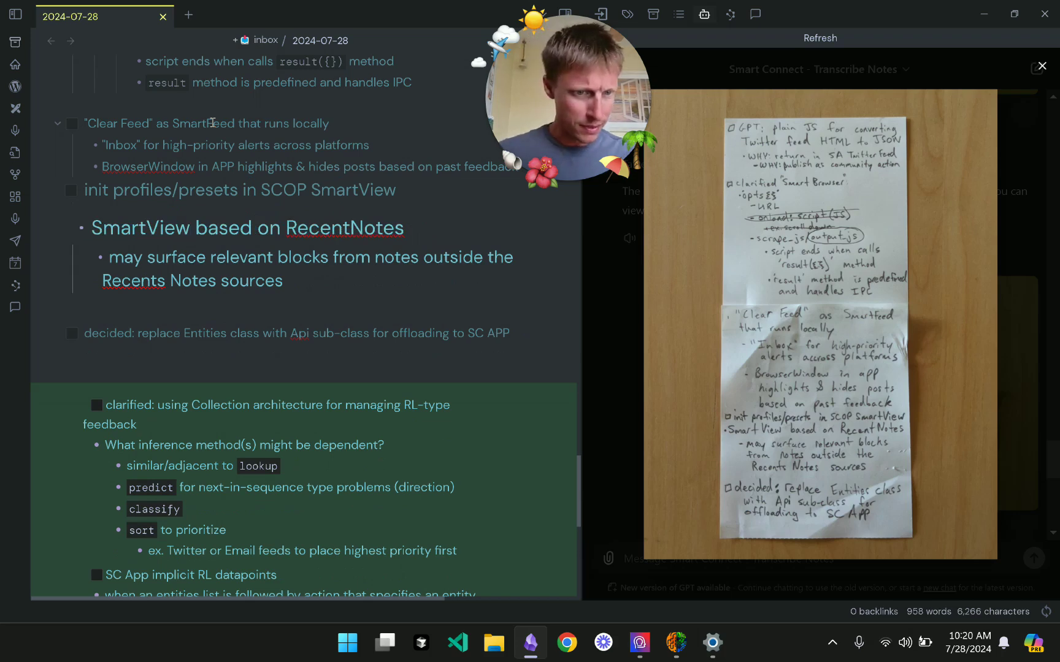
Accept the proposed transcription starting with "clarified: using Collection architecture for managing RL-type feedback" and place the cursor in its text.
scroll(212, 123, "down", 2)
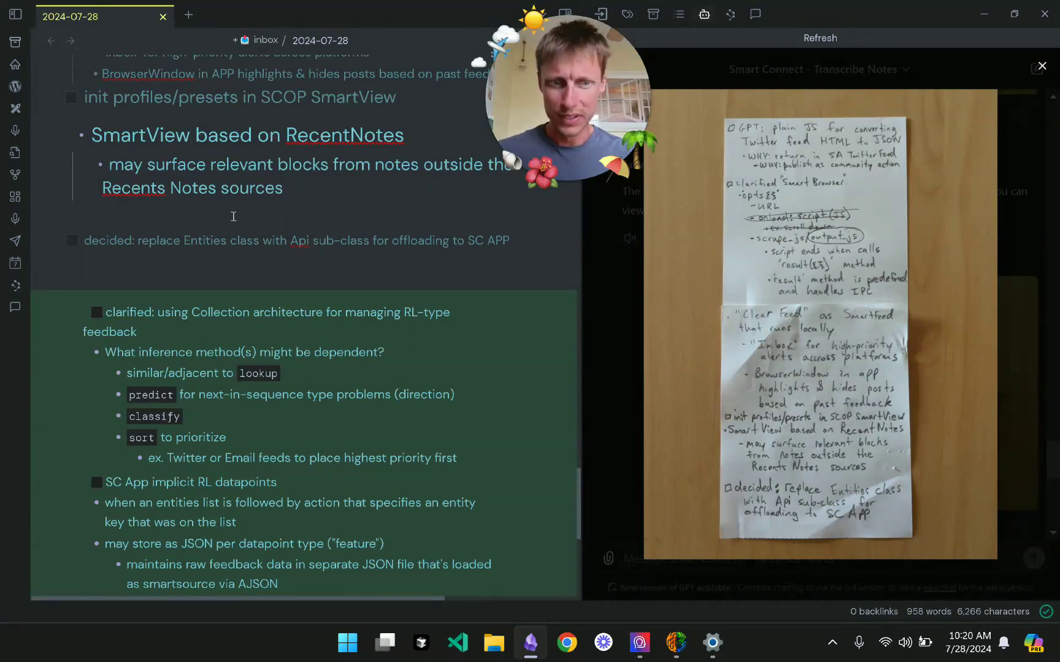
scroll(294, 222, "up", 1)
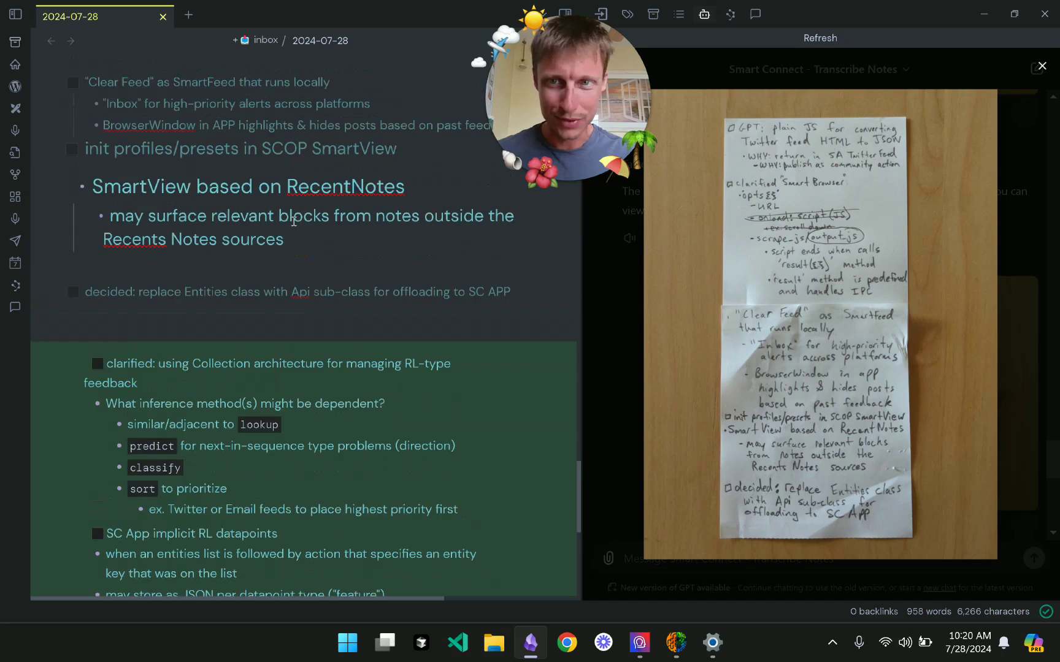
scroll(293, 220, "down", 3)
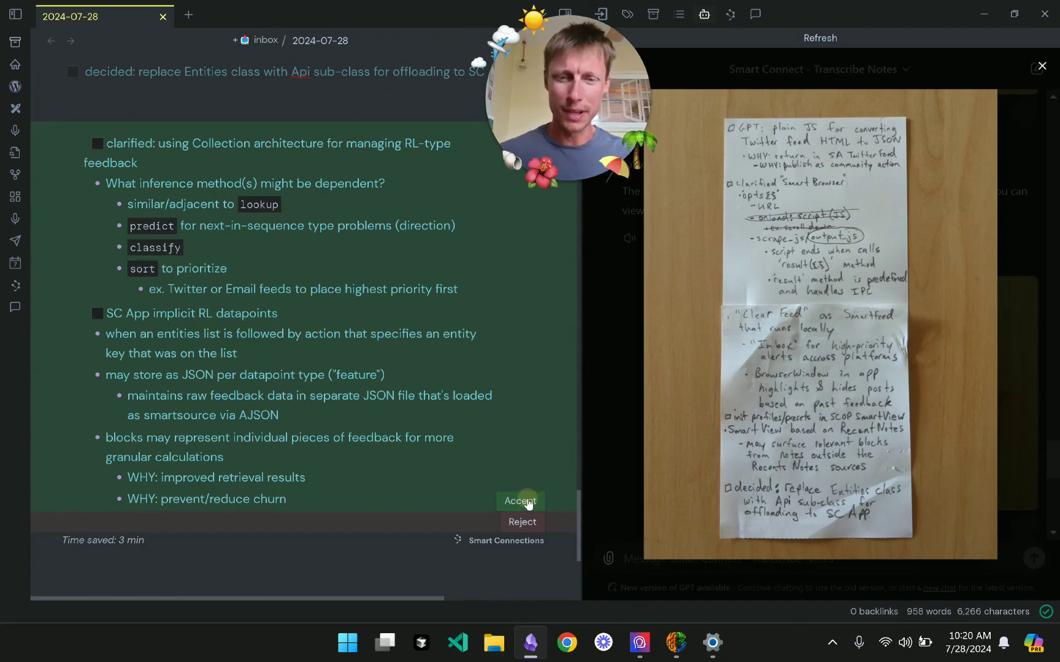
left_click(520, 501)
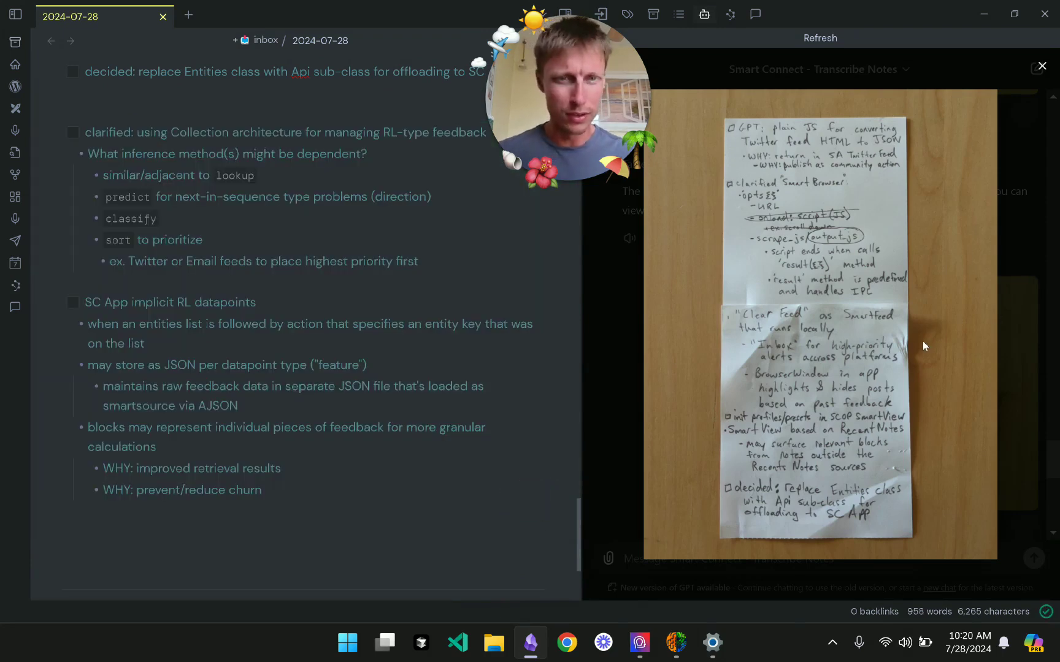
left_click(203, 144)
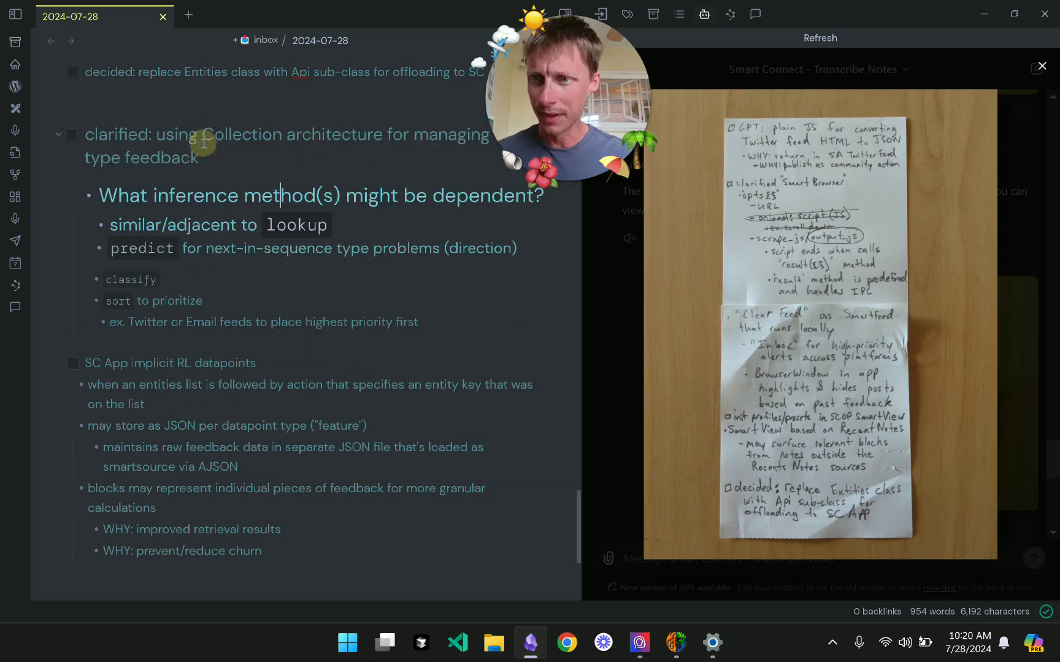
key("Down")
key("Down")
key("Left")
key("Left")
key("Left")
key("Up")
key("Left")
key("Left")
key("Left")
key("Up")
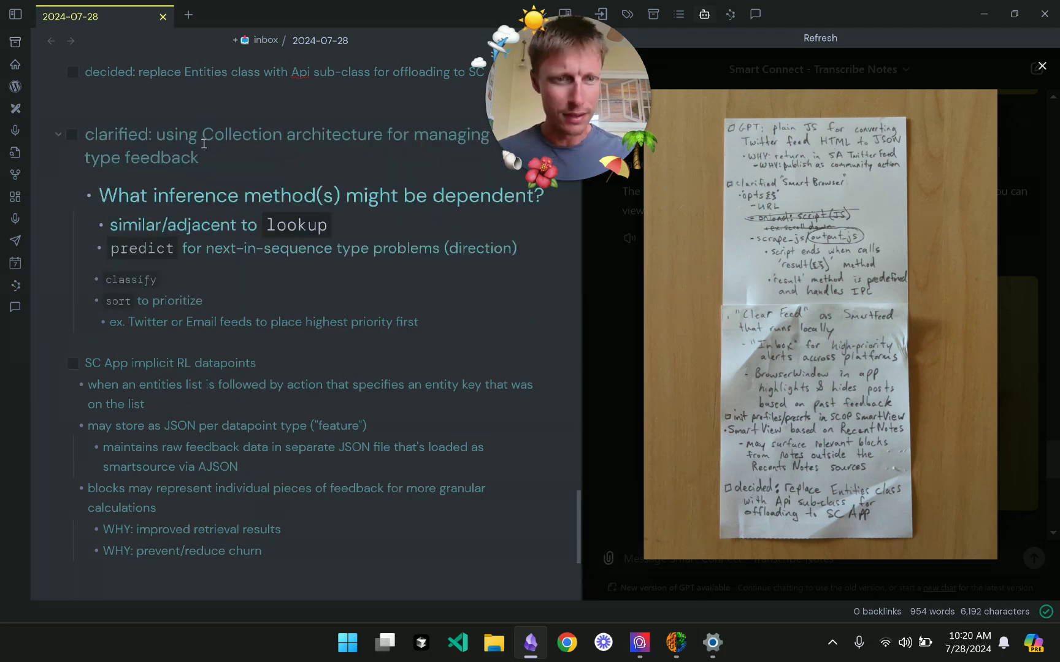
Enlarge the photo of the RL-type feedback notes and indent "What inference method(s) might be dependent?" and its following bullets beneath the "clarified: using Collection architecture" task.
left_click(624, 352)
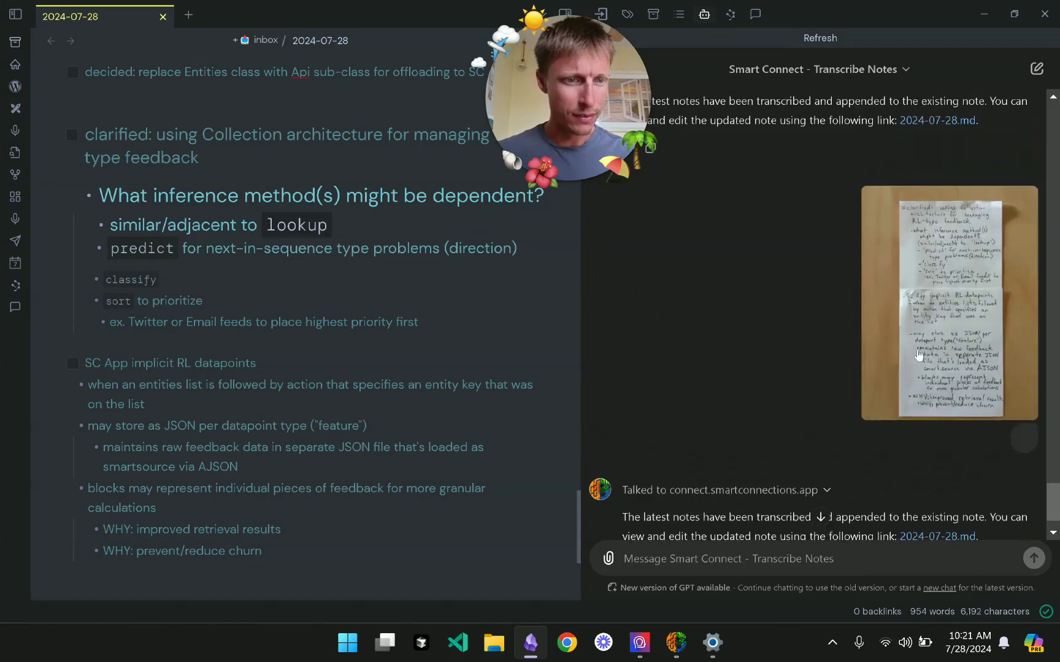
left_click(917, 349)
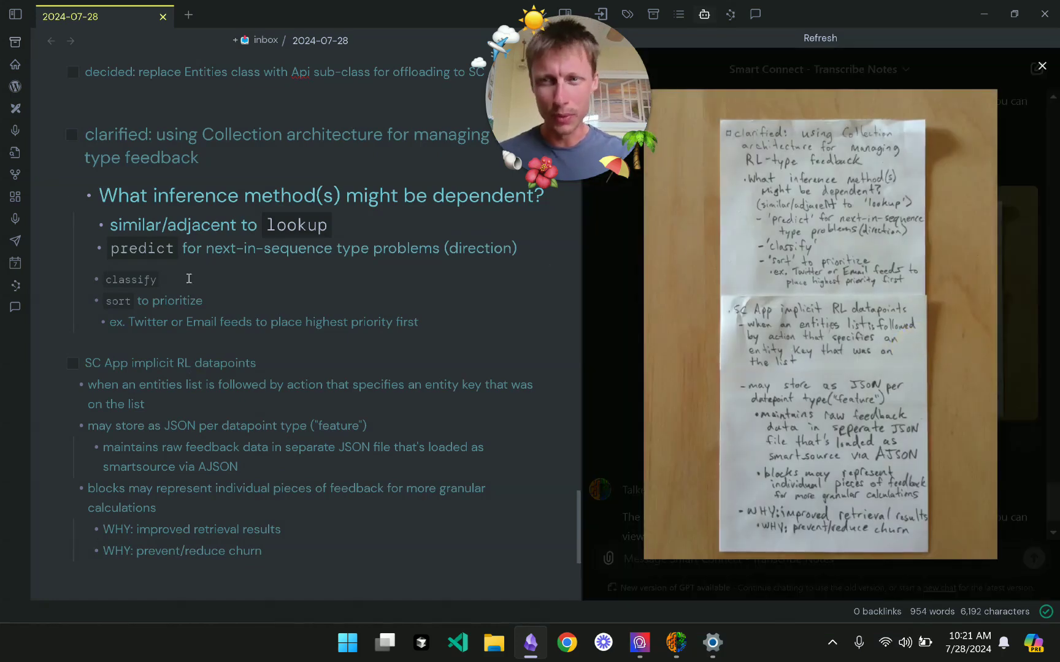
left_click(210, 209)
key("shift+Down")
key("shift+Down")
key("shift+Down")
key("shift+Down")
key("shift+Down")
key("shift+Down")
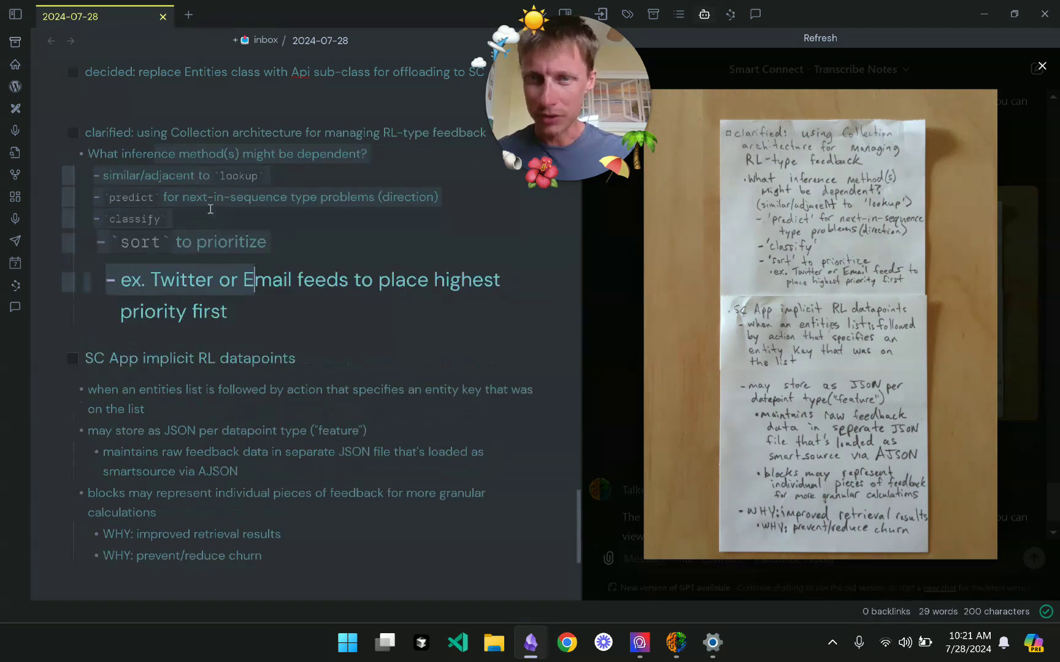
key("shift+Down")
key("Tab")
key("Right")
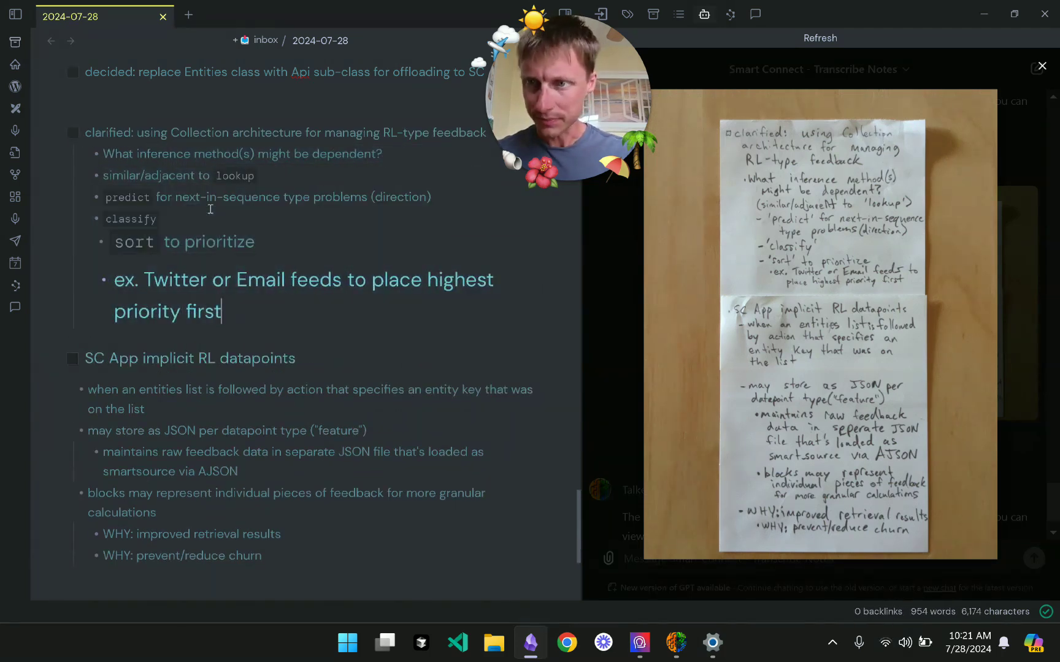
Indent the bullets from "similar/adjacent to lookup" through "ex. Twitter or Email feeds" one level beneath "What inference method(s) might be dependent?".
key("shift+Up")
key("shift+Up")
key("shift+Up")
key("shift+Up")
key("shift+Up")
key("shift+Up")
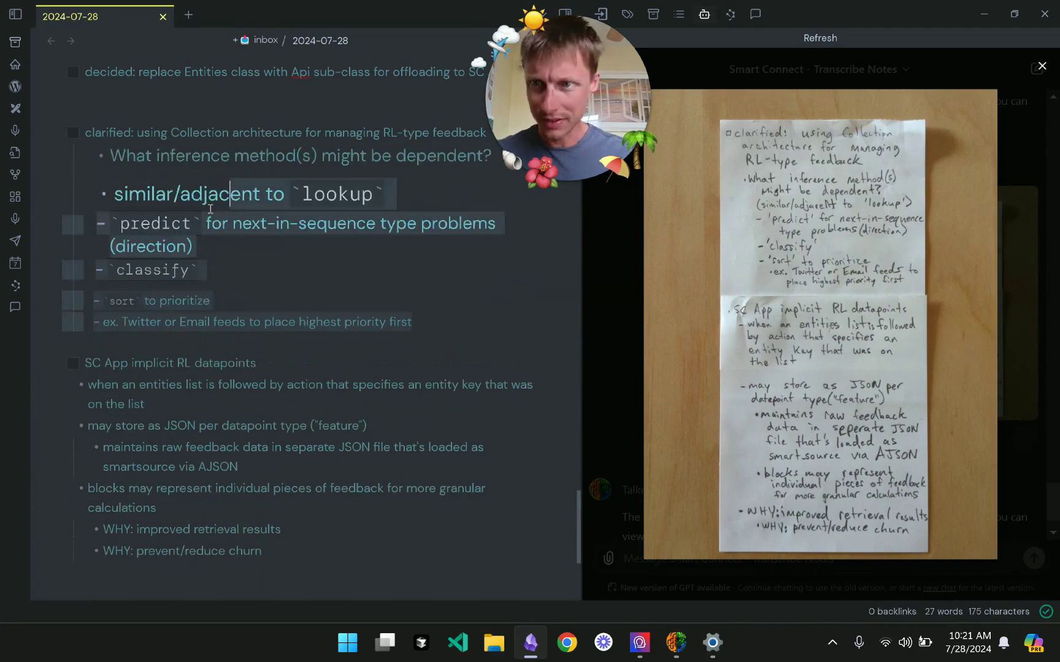
key("Tab")
key("Right")
key("Down")
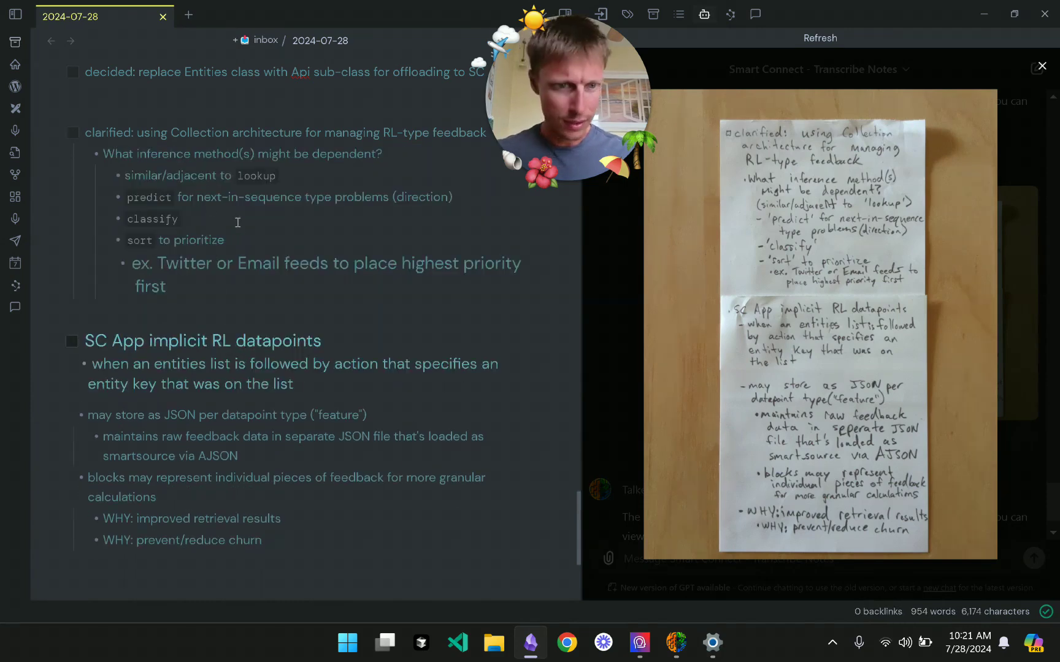
Nest the "ex. Twitter or Email feeds to place highest priority first" bullet beneath "sort to prioritize".
left_click(235, 249)
key("Down")
key("Tab")
Indent the "when an entities list is followed by action" bullet one level beneath the "SC App implicit RL datapoints" task.
scroll(234, 250, "down", 2)
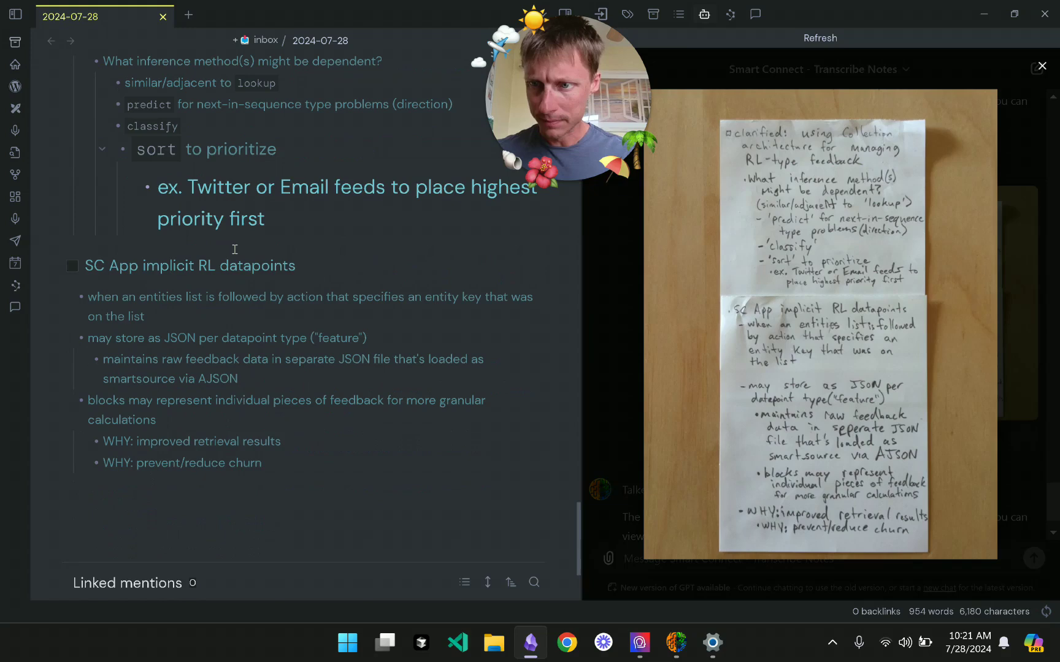
key("Down")
key("Down")
key("Down")
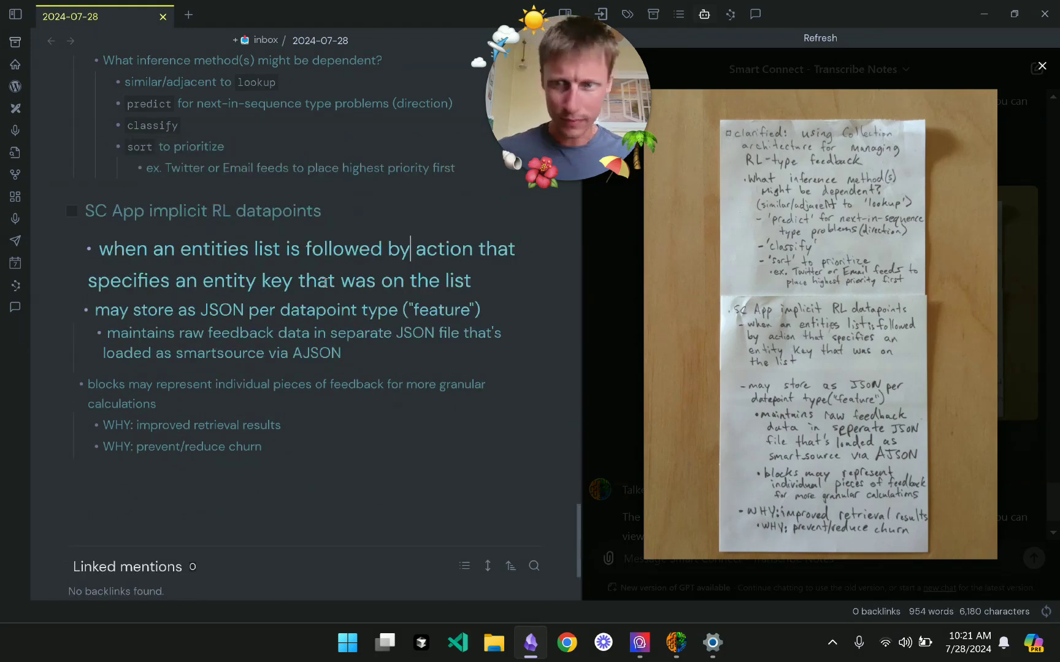
key("shift+Tab")
key("Tab")
Indent the bullets from "may store as JSON per datapoint type" through "WHY: prevent/reduce churn" to the first level beneath "SC App implicit RL datapoints".
key("Down")
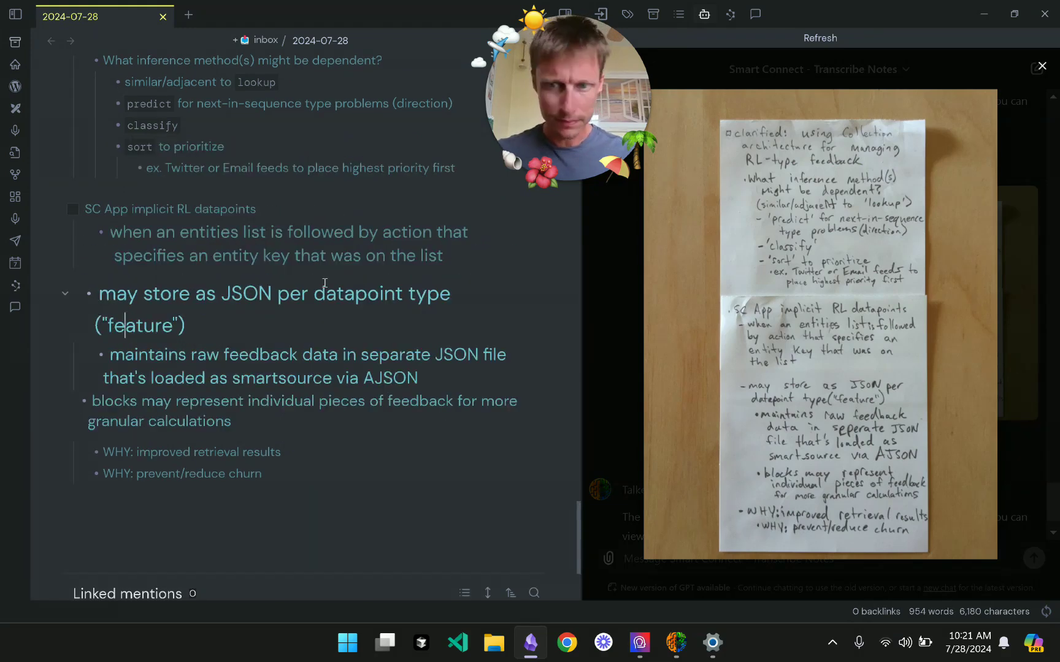
key("shift+Down")
key("shift+Down")
key("shift+Down")
key("shift+Down")
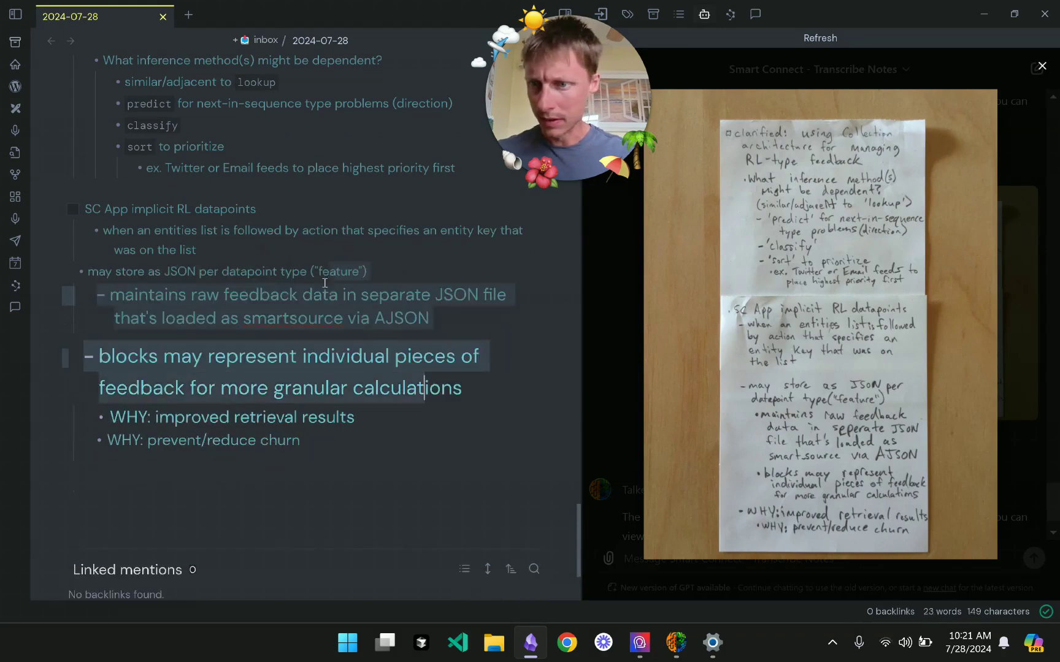
key("shift+Tab")
key("Tab")
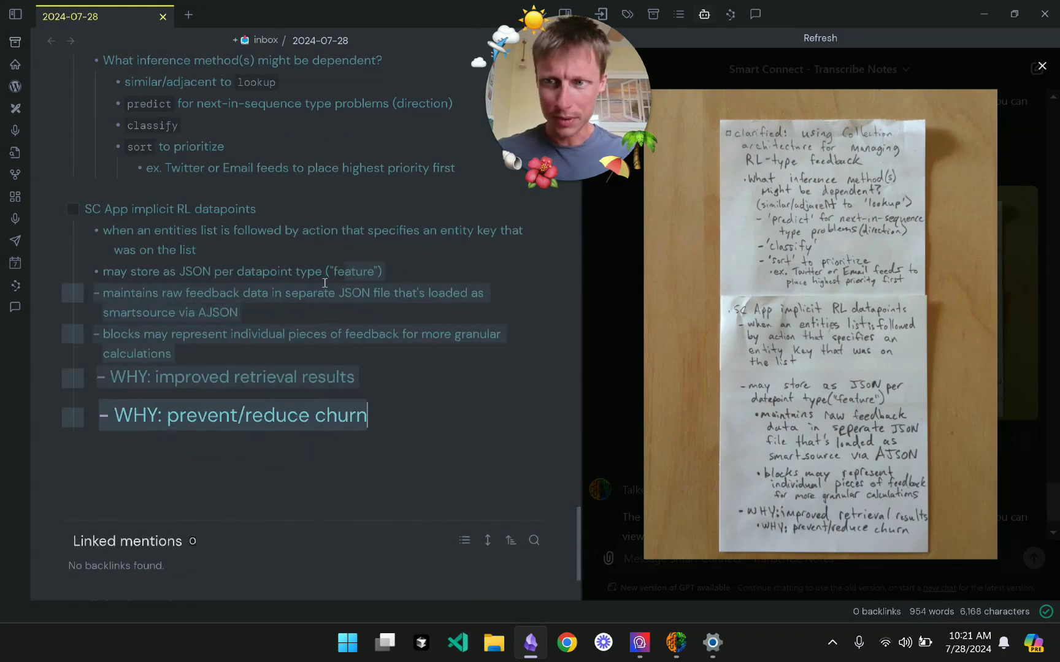
Nest the "maintains raw feedback data" and "blocks may represent individual pieces of feedback" bullets beneath "may store as JSON per datapoint type".
key("Up")
key("Up")
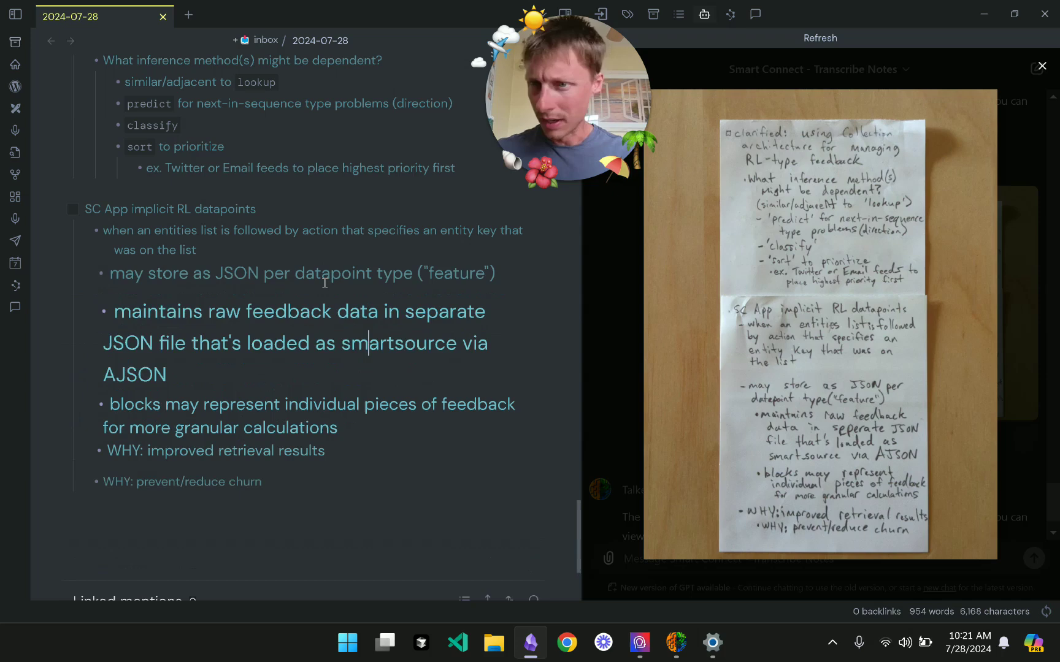
key("Tab")
key("Down")
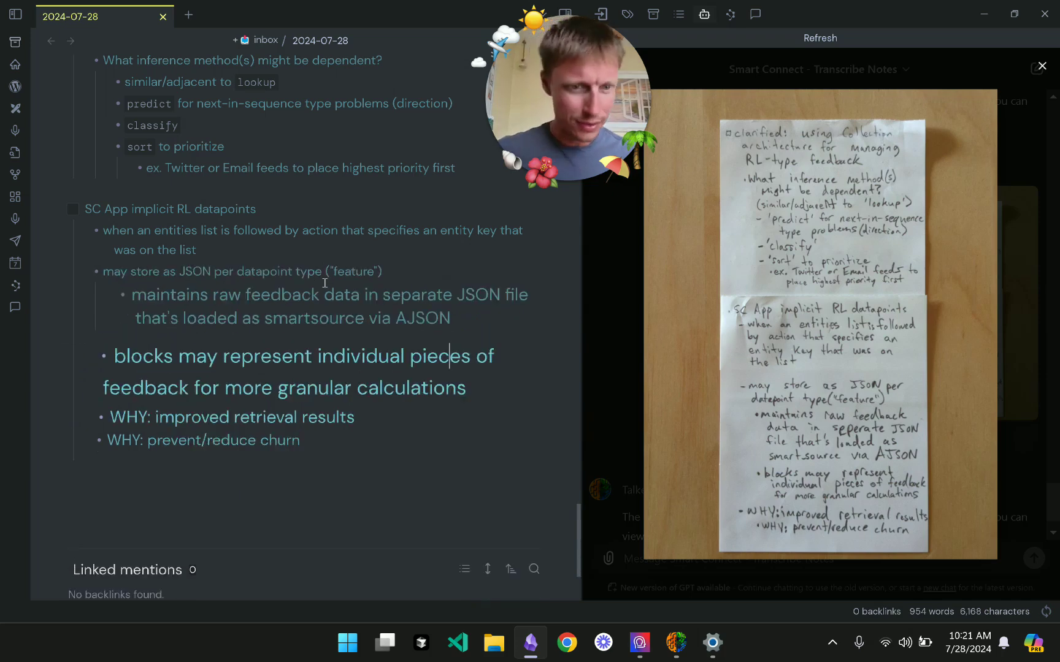
key("Down")
key("Tab")
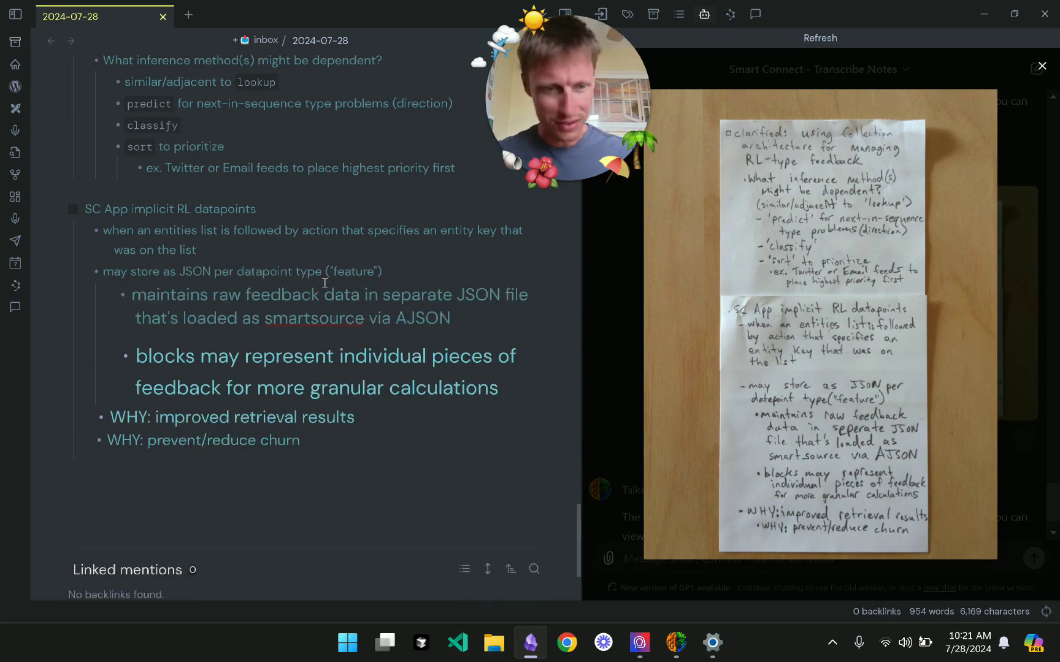
Nest "WHY: prevent/reduce churn" beneath "WHY: improved retrieval results".
key("Down")
key("Down")
key("Tab")
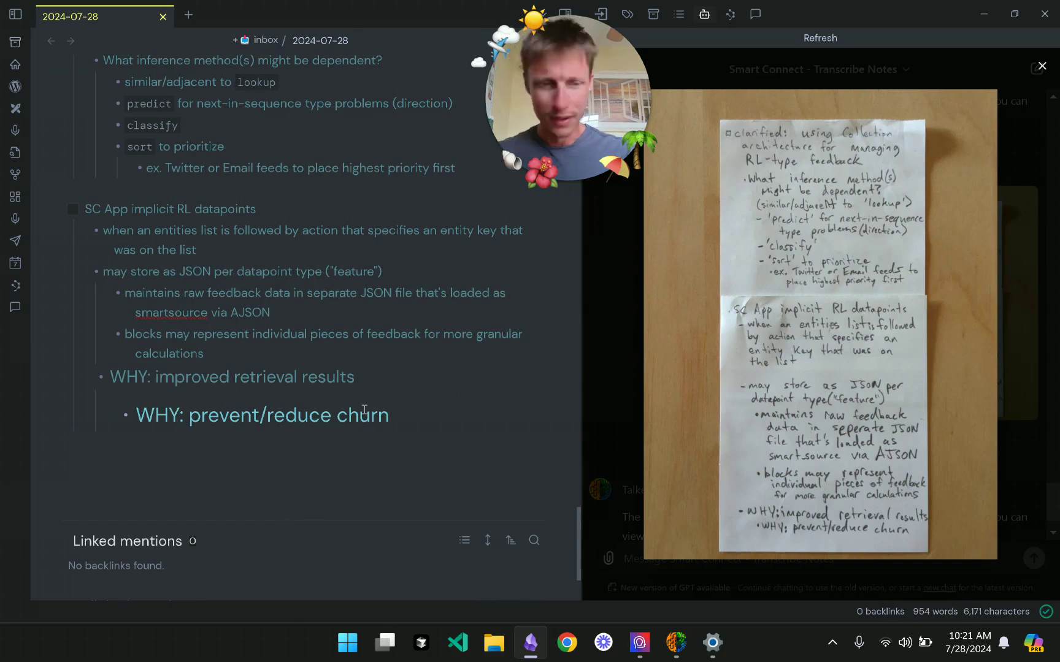
Replace the hyphen in "SmartSource.insert-at line" with an underscore in the "CRUD methods in SmartEntities" entry.
scroll(364, 409, "up", 5)
scroll(365, 409, "up", 20)
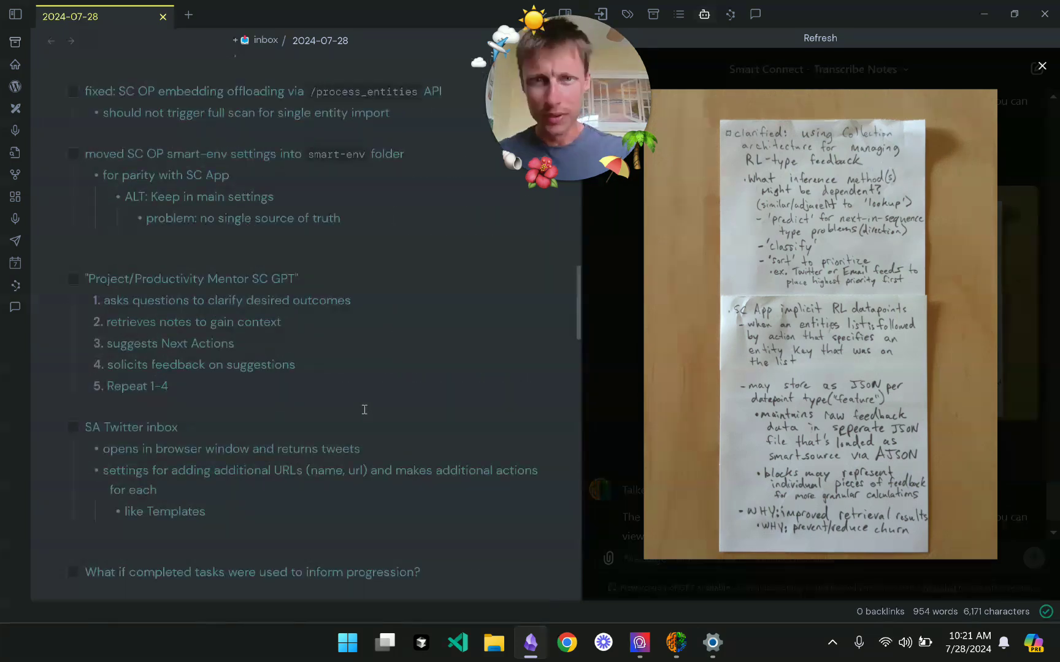
scroll(338, 461, "down", 5)
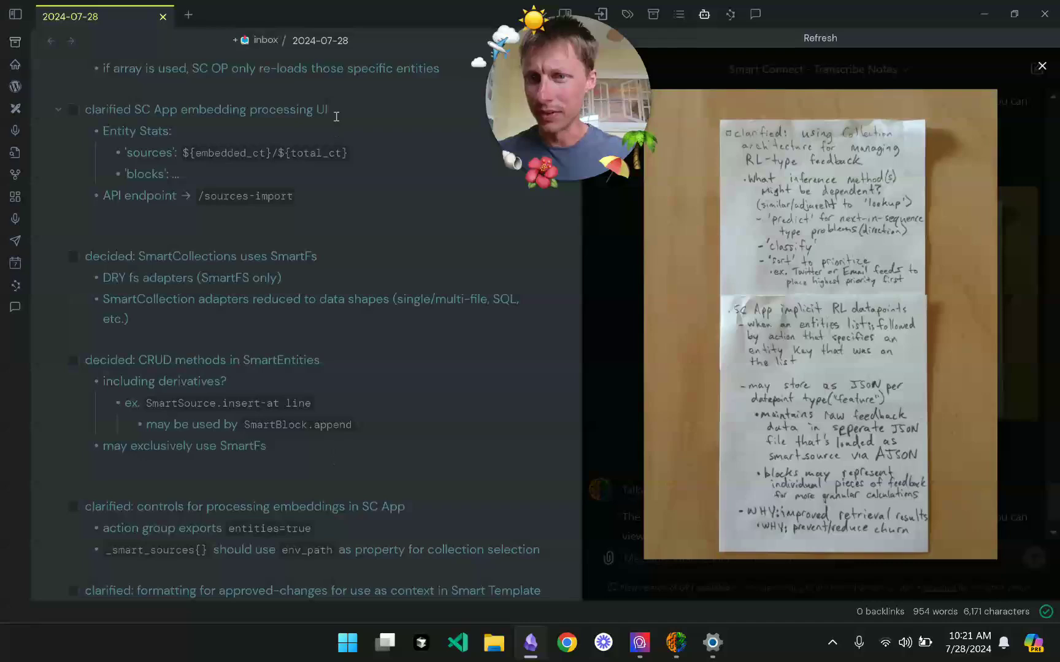
scroll(364, 222, "down", 5)
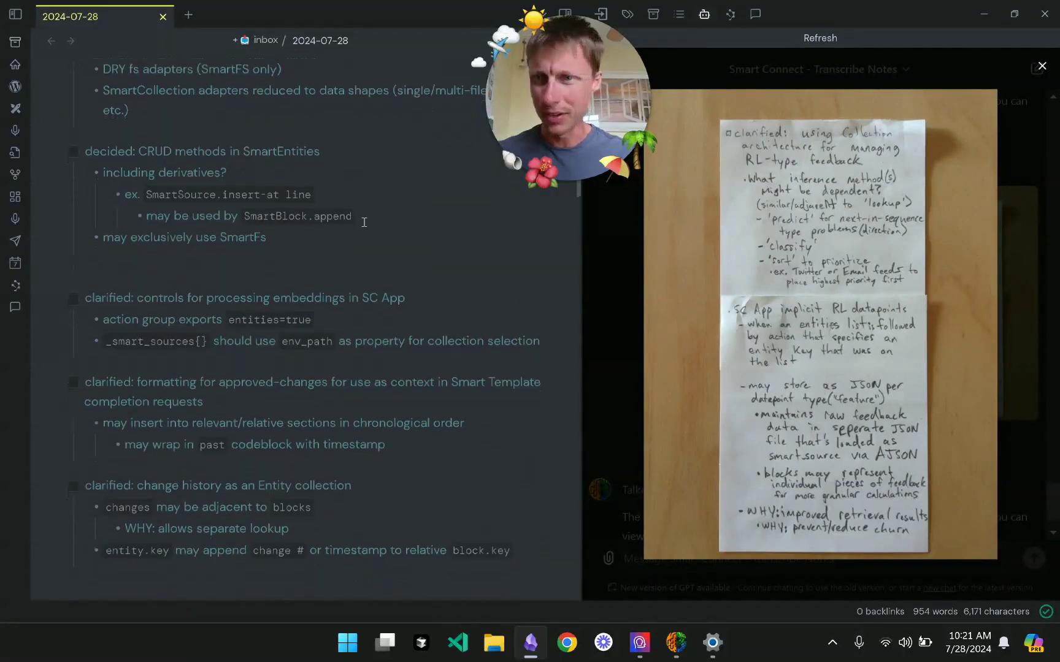
left_click(263, 85)
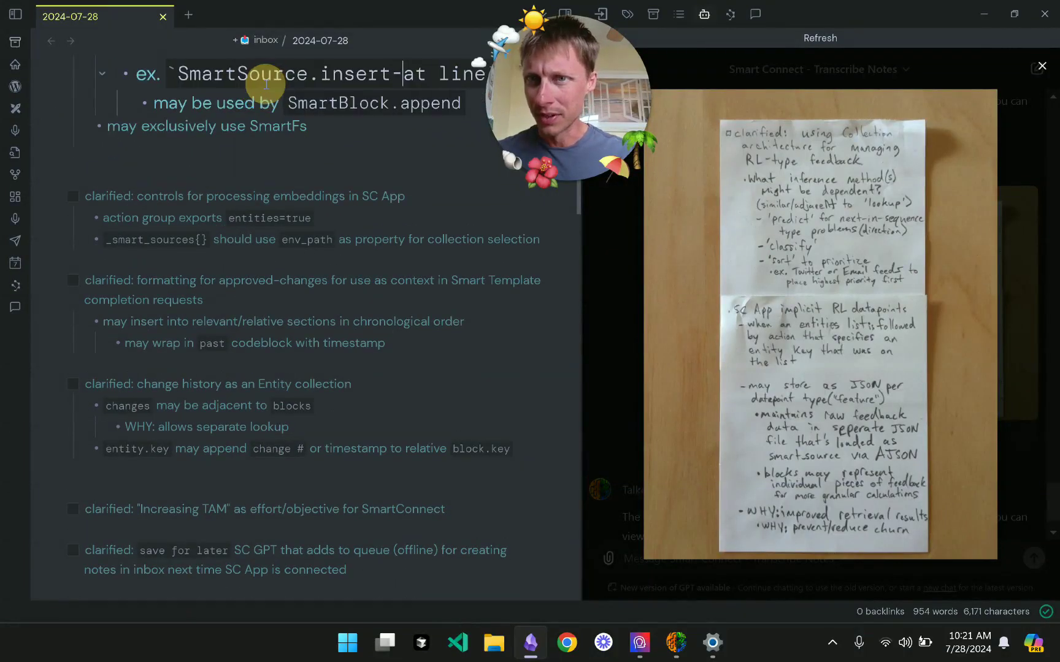
key("Delete")
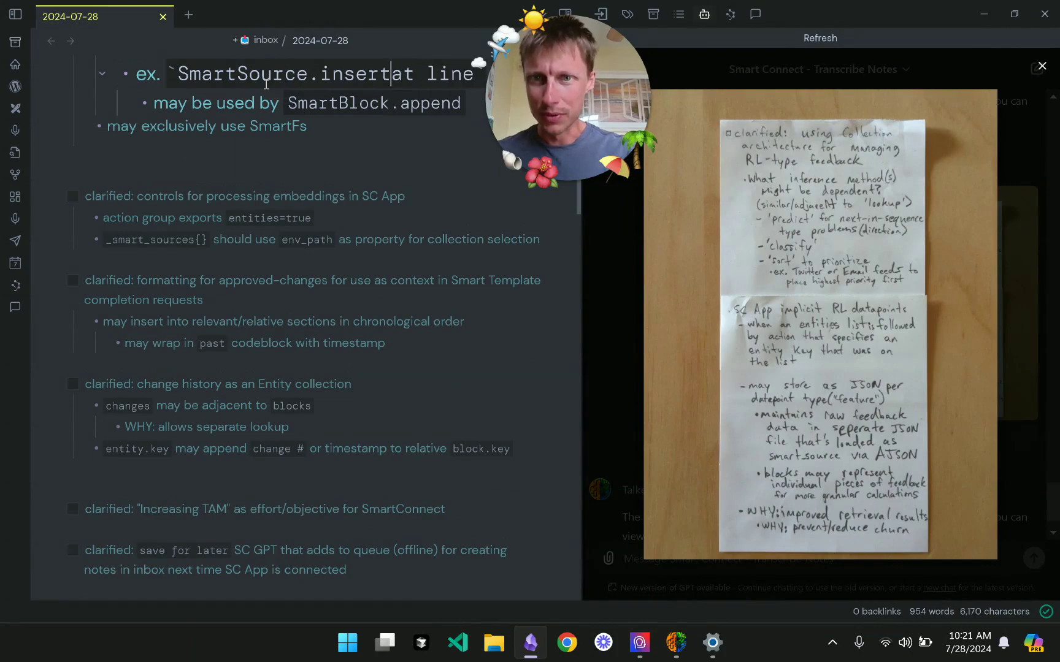
type("_")
Proofread the transcribed entries from "CRUD methods in SmartEntities" to the "Increasing TAM" task, and close the enlarged photo.
scroll(266, 84, "down", 1)
scroll(266, 84, "up", 5)
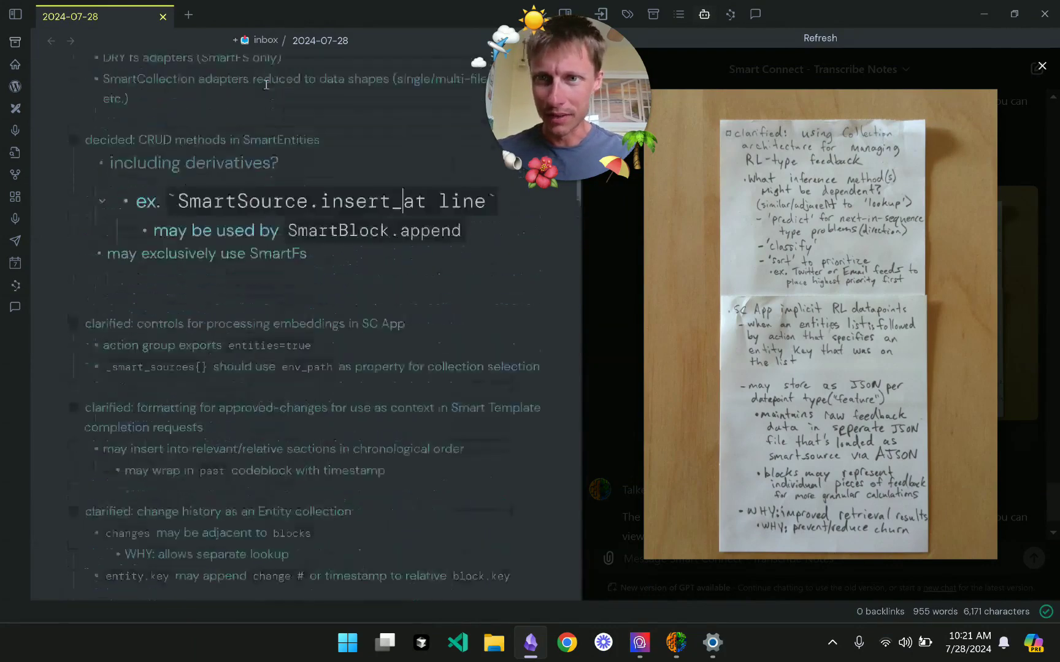
scroll(266, 84, "down", 7)
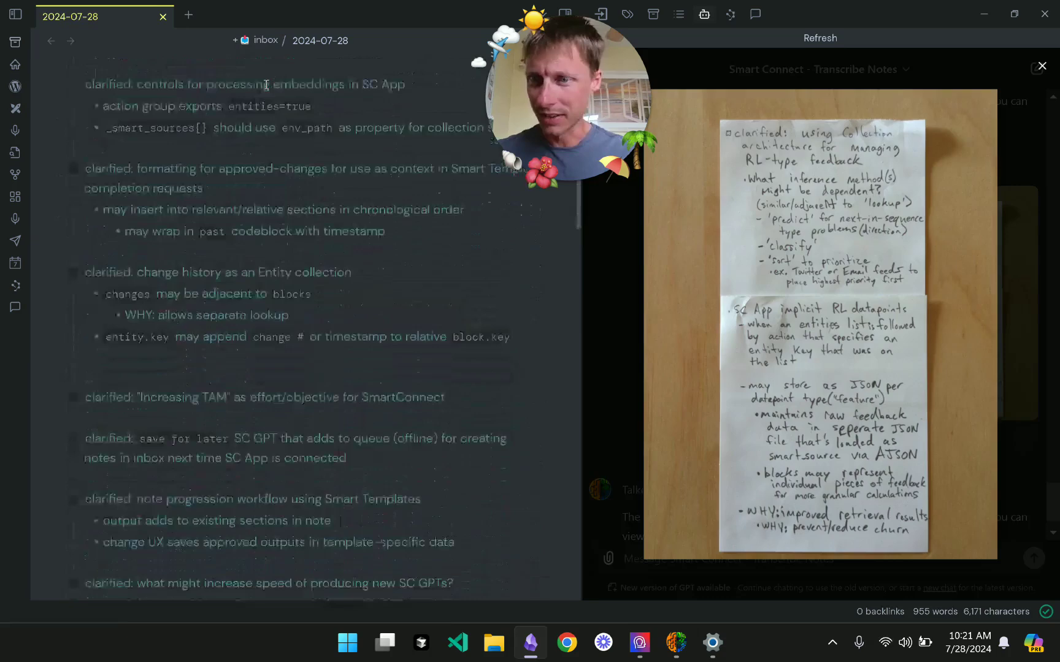
scroll(265, 265, "down", 1)
scroll(265, 267, "up", 2)
scroll(265, 267, "down", 1)
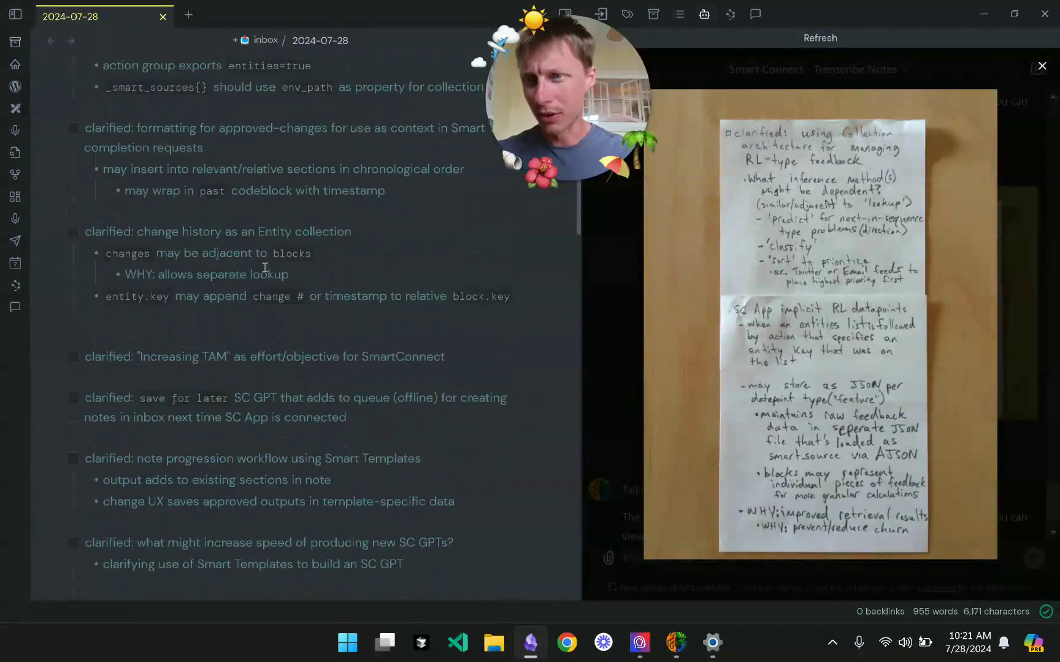
scroll(265, 267, "up", 2)
scroll(265, 268, "down", 2)
scroll(265, 268, "up", 4)
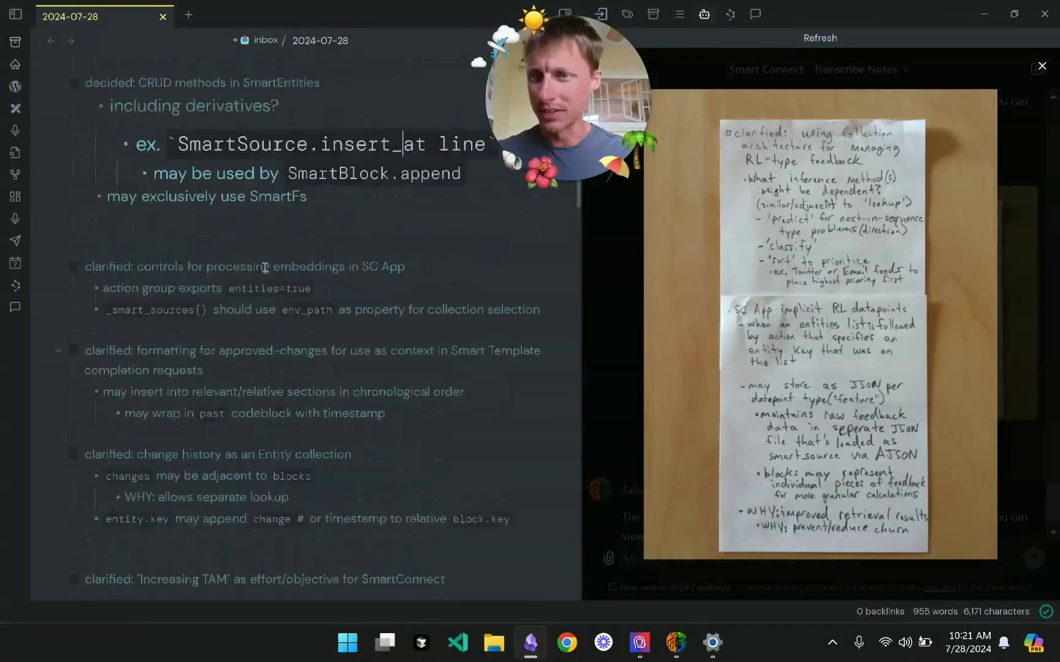
scroll(265, 268, "down", 3)
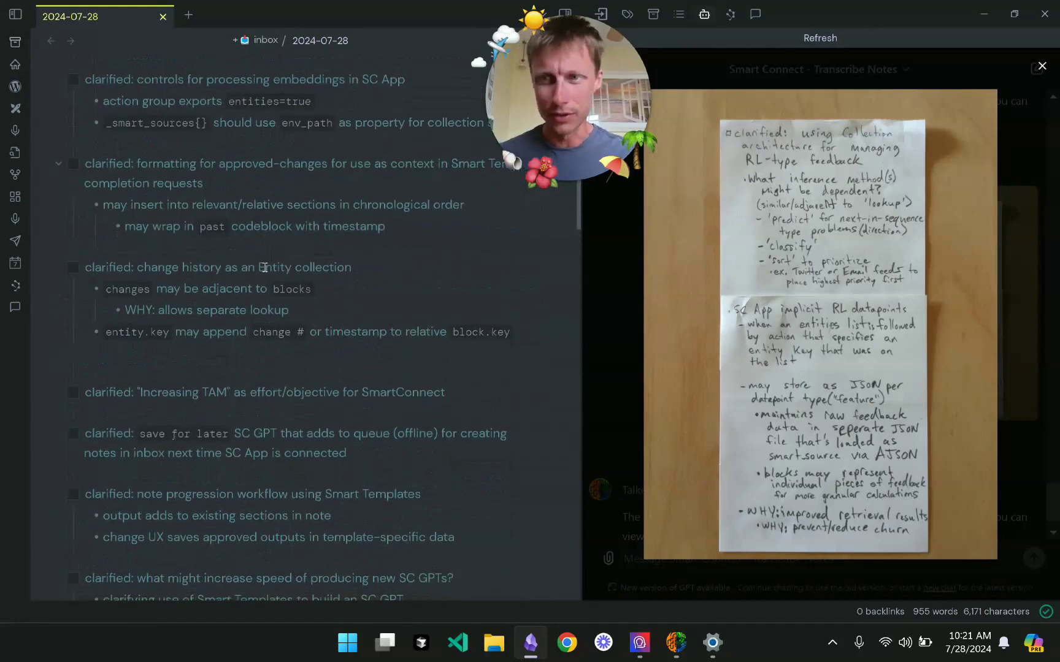
scroll(265, 268, "down", 2)
scroll(265, 267, "down", 1)
left_click(622, 398)
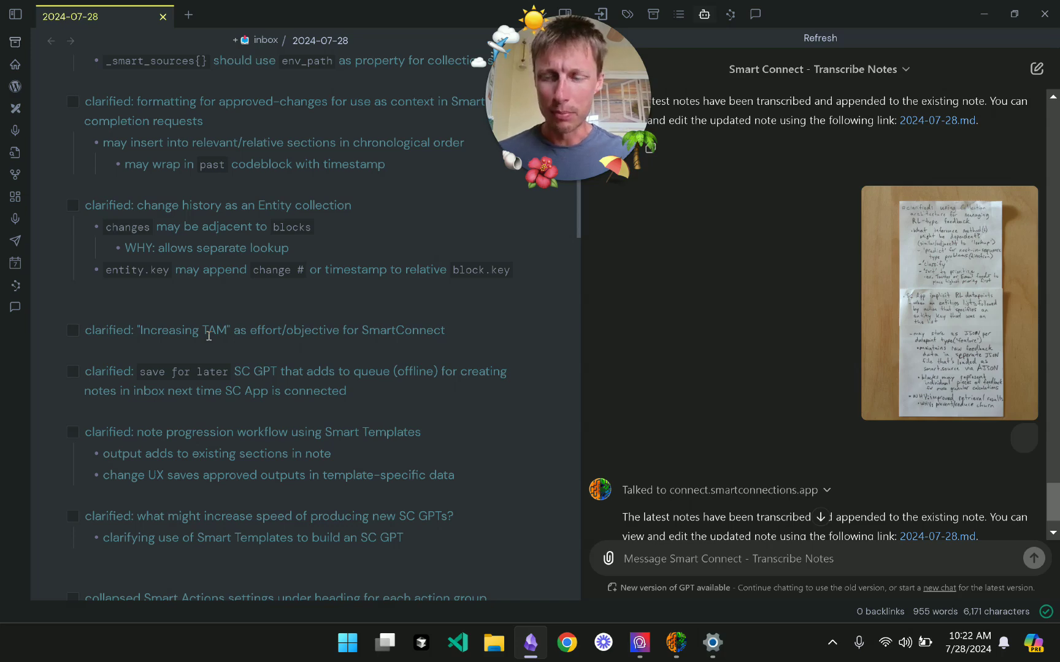
Review the rest of the corrected transcriptions from "note progression workflow" down to the "Smart Browser" and "Clear Feed" tasks.
scroll(208, 336, "down", 4)
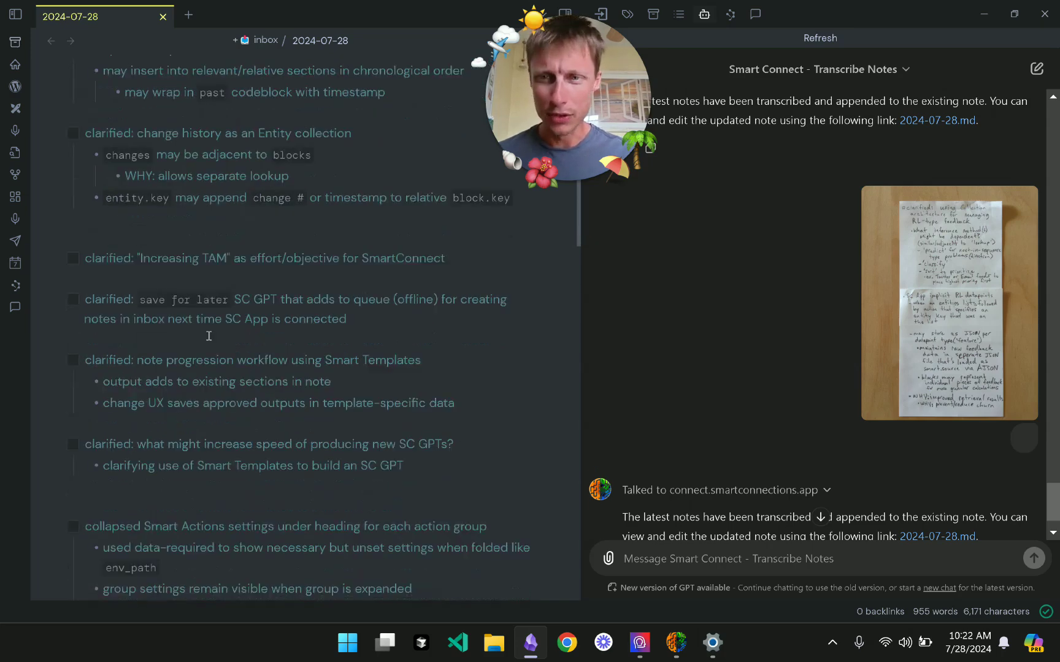
scroll(209, 336, "down", 4)
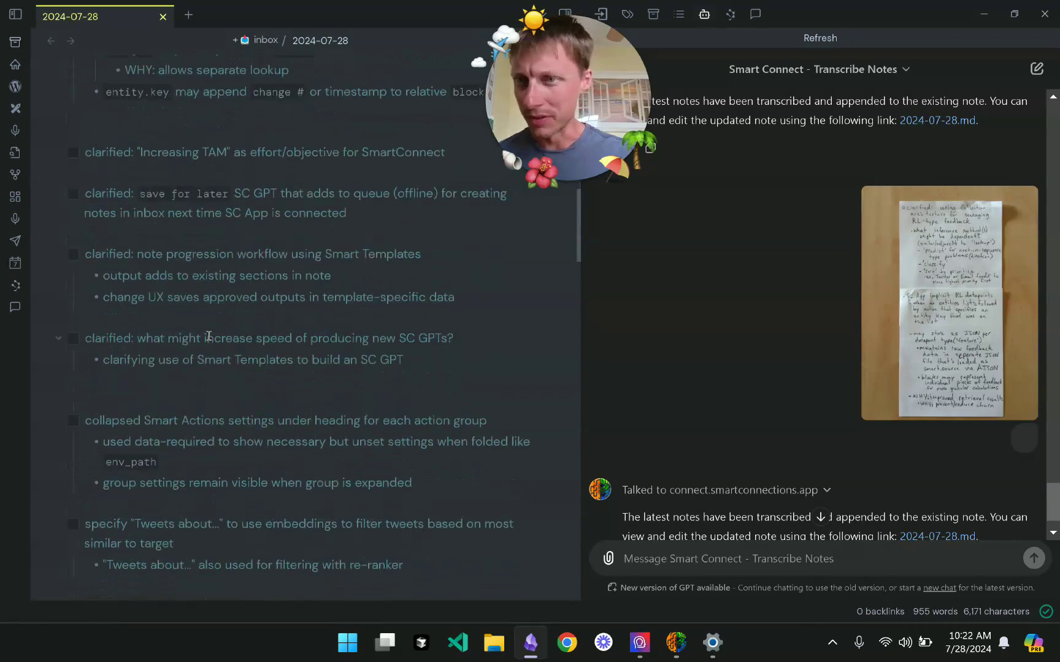
scroll(208, 336, "down", 5)
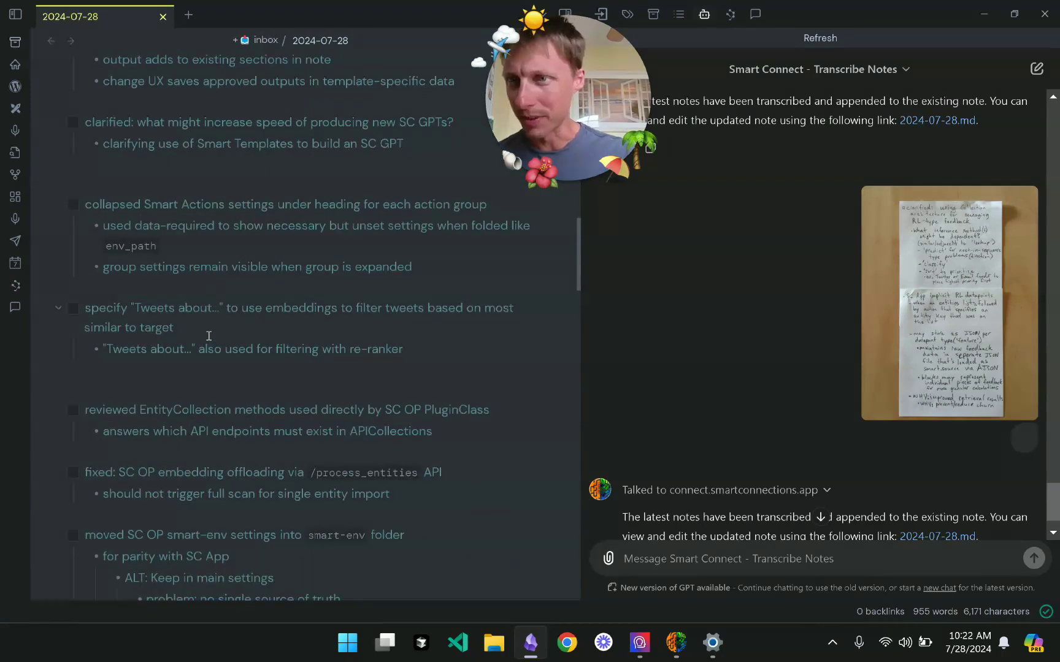
scroll(208, 336, "down", 5)
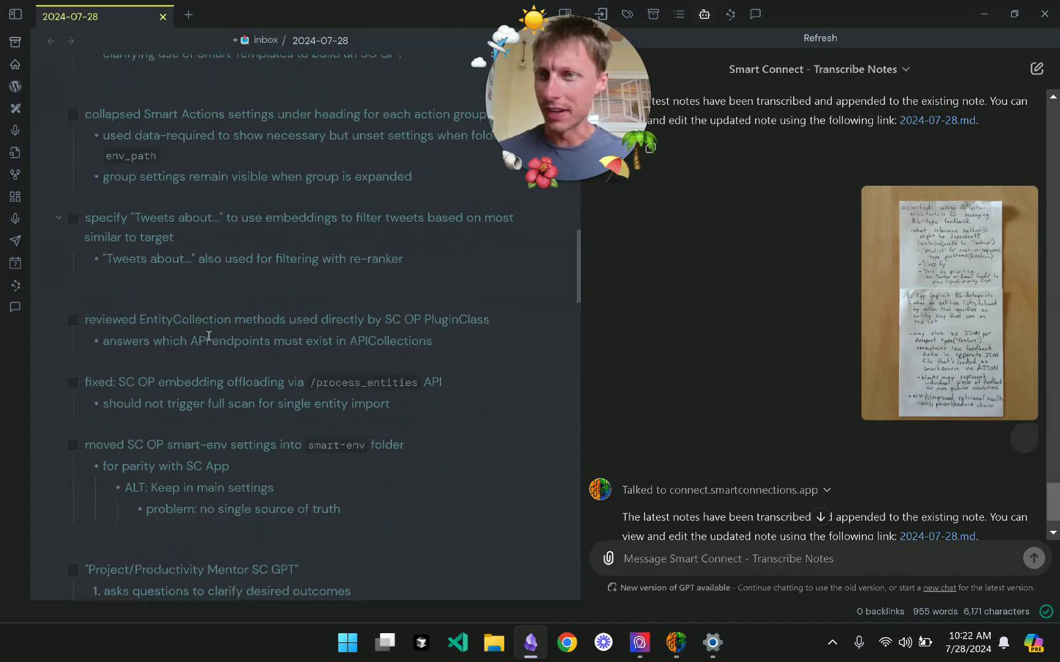
scroll(208, 336, "down", 9)
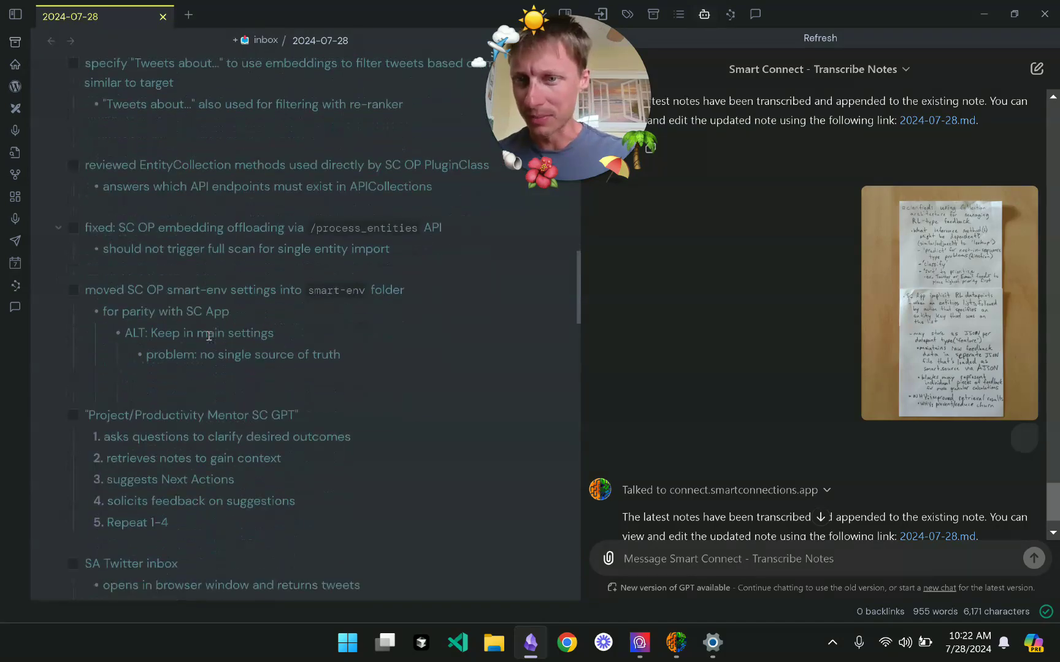
scroll(208, 336, "down", 11)
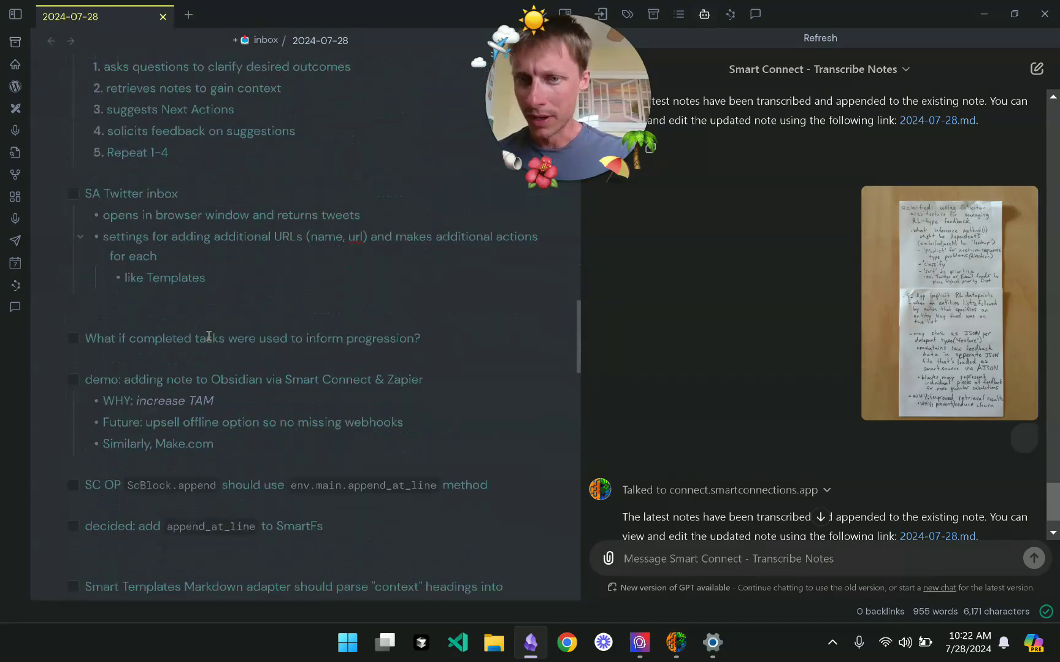
scroll(209, 336, "down", 20)
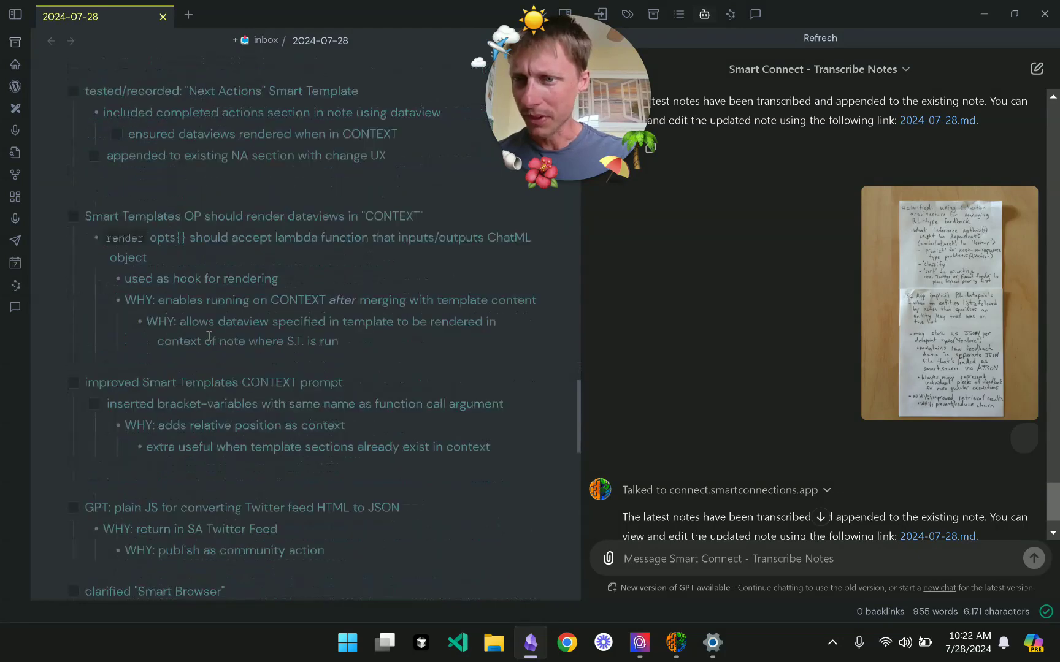
scroll(209, 336, "down", 9)
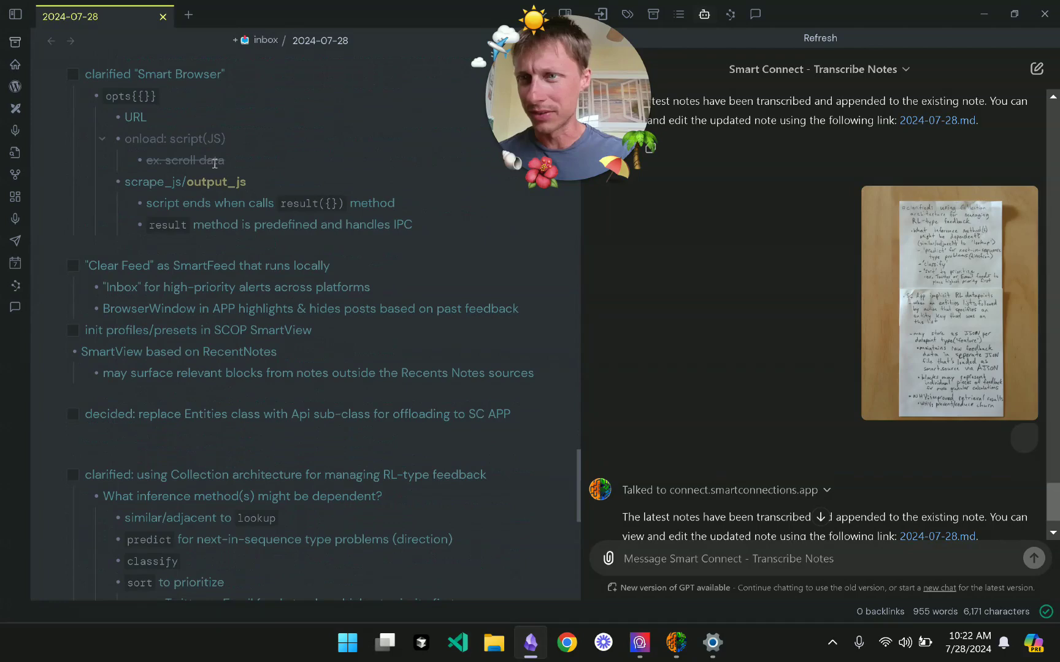
Review the remaining transcriptions from the "Clear Feed" task down to the "SC App implicit RL datapoints" entry at the end of the note.
scroll(325, 245, "down", 5)
scroll(326, 245, "down", 10)
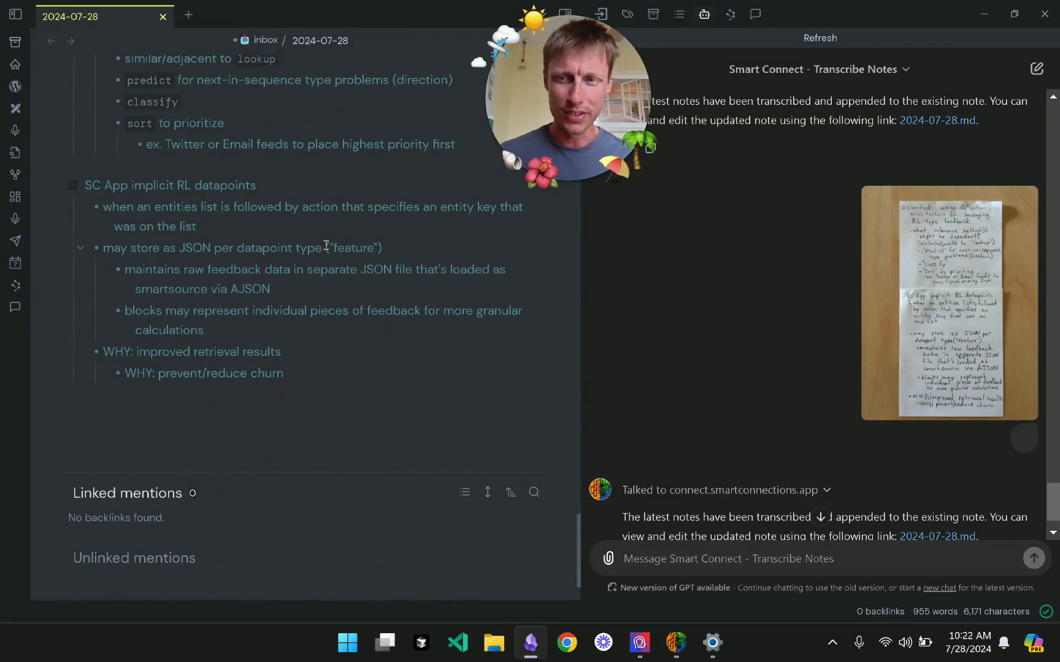
scroll(750, 315, "down", 6)
Look back through the Transcribe Notes conversation, from the first uploaded handwritten-note photo to the last photo and its reply.
scroll(750, 315, "up", 15)
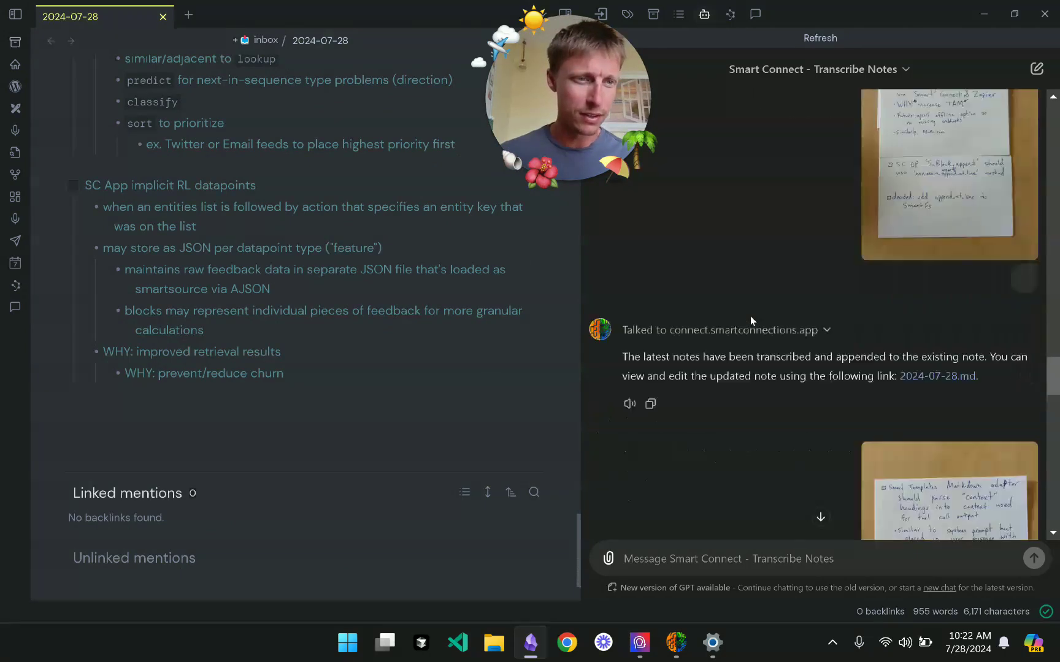
scroll(751, 316, "up", 5)
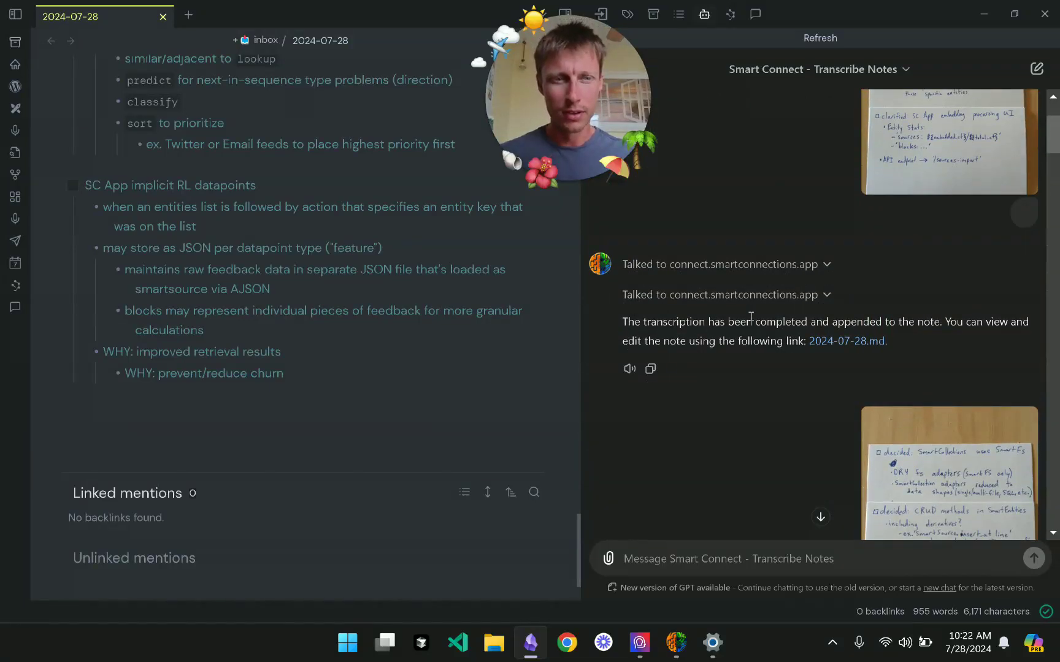
scroll(751, 316, "up", 3)
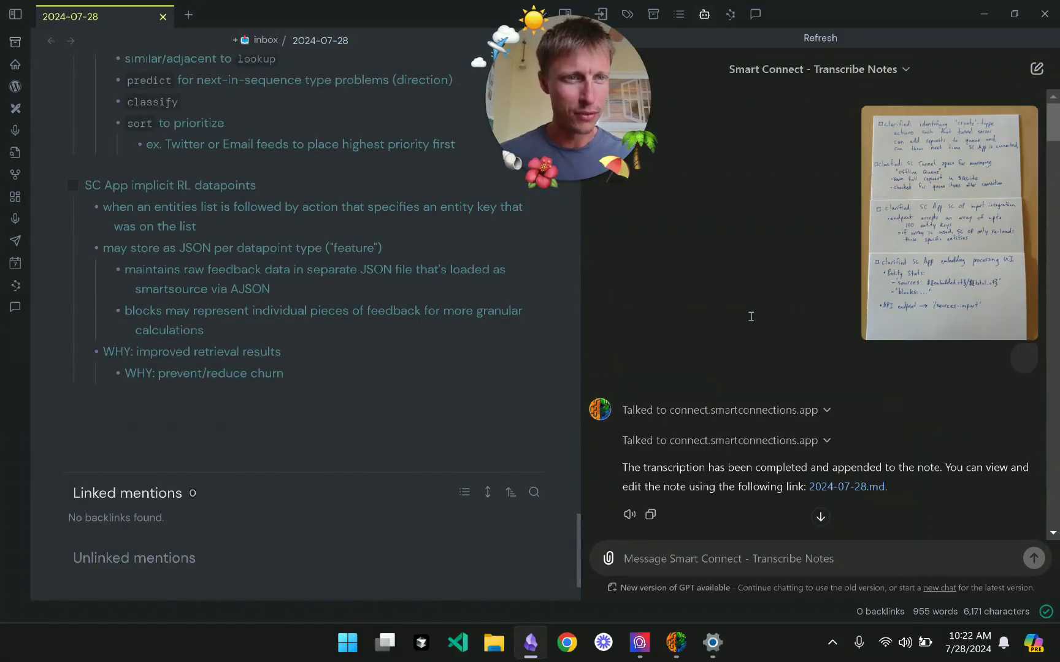
scroll(750, 317, "down", 12)
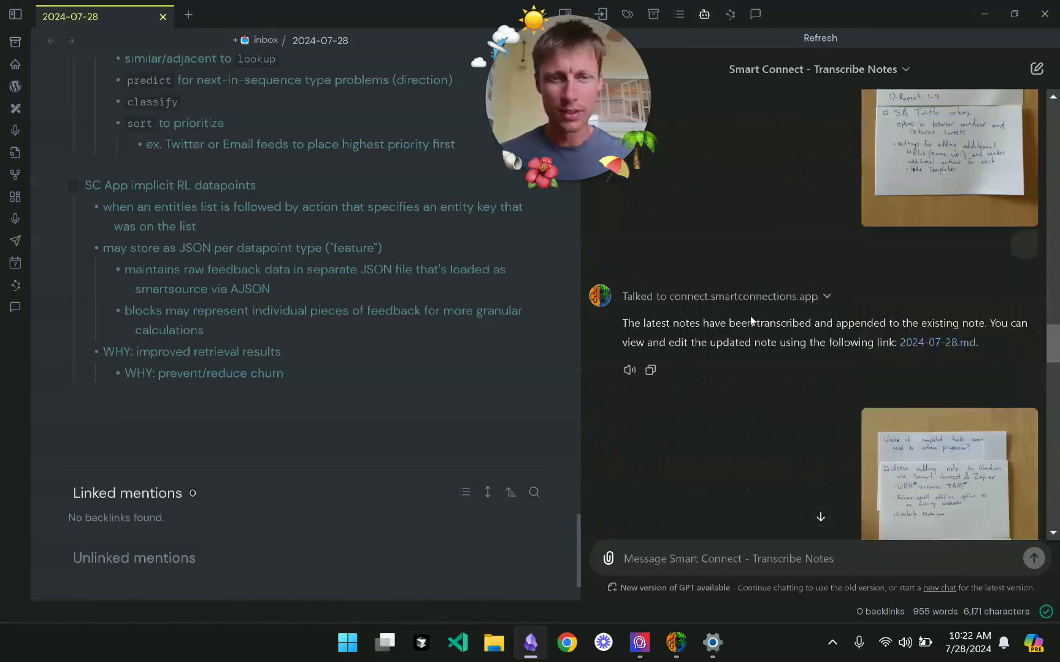
scroll(750, 316, "down", 5)
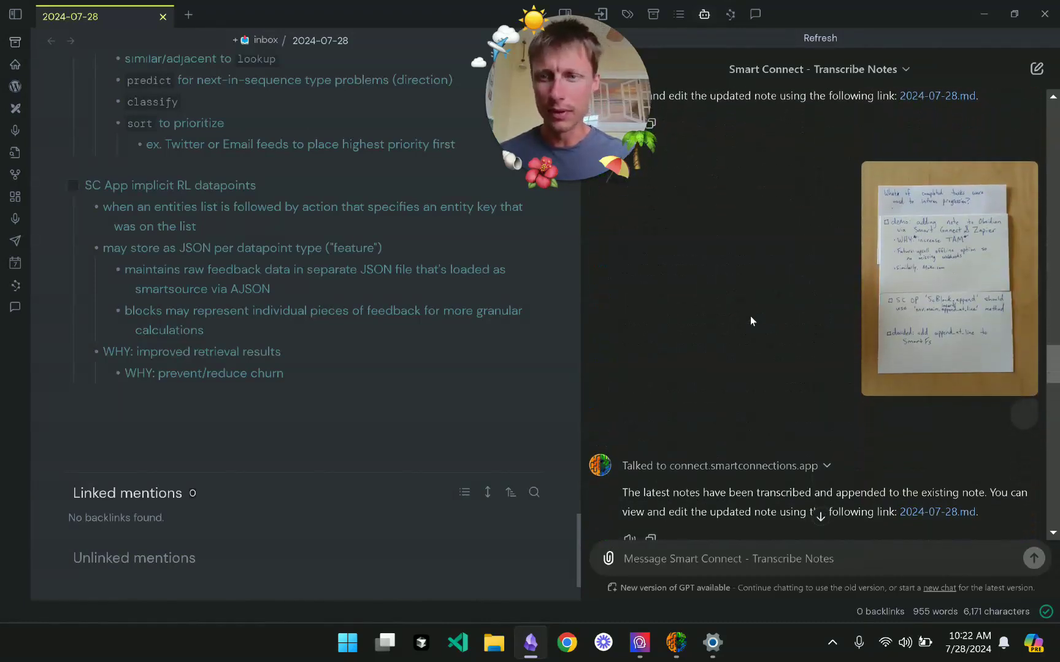
scroll(778, 282, "down", 10)
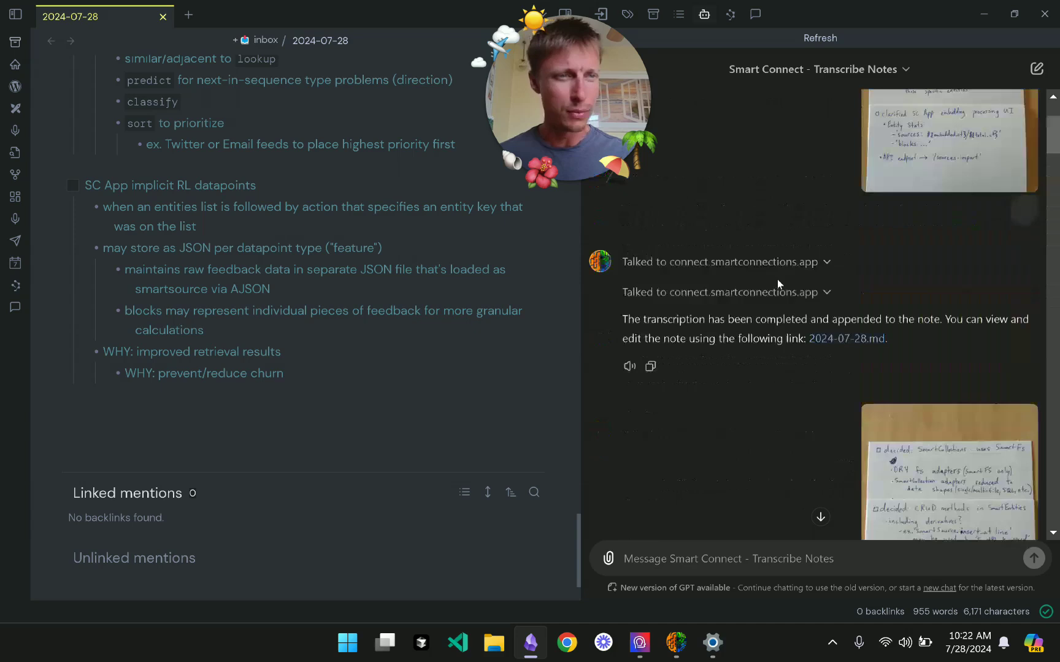
scroll(778, 280, "down", 1)
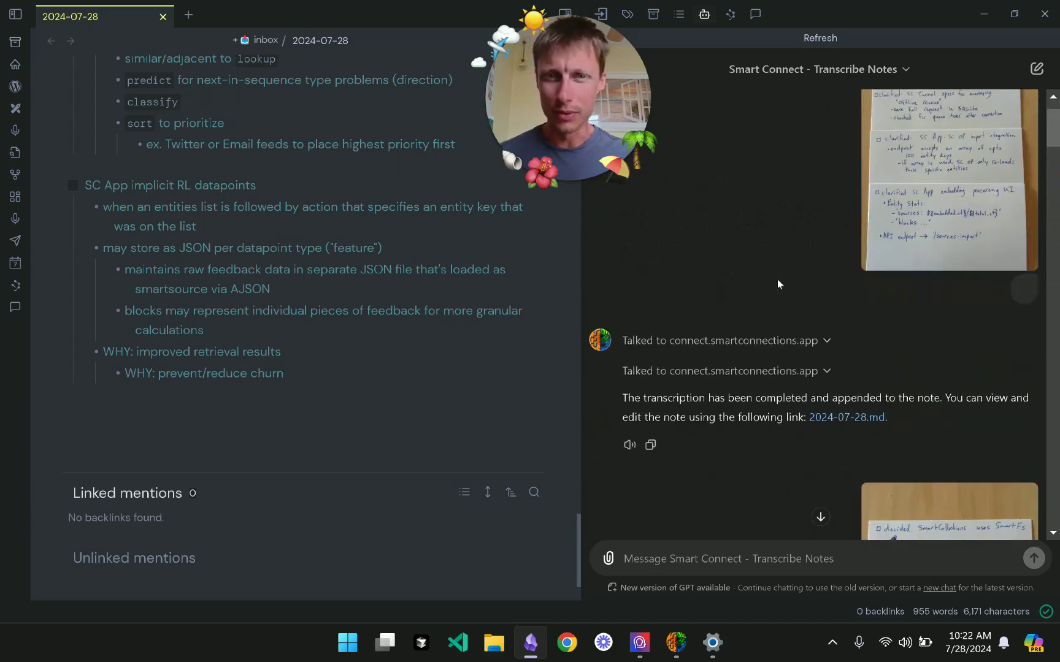
scroll(778, 283, "up", 1)
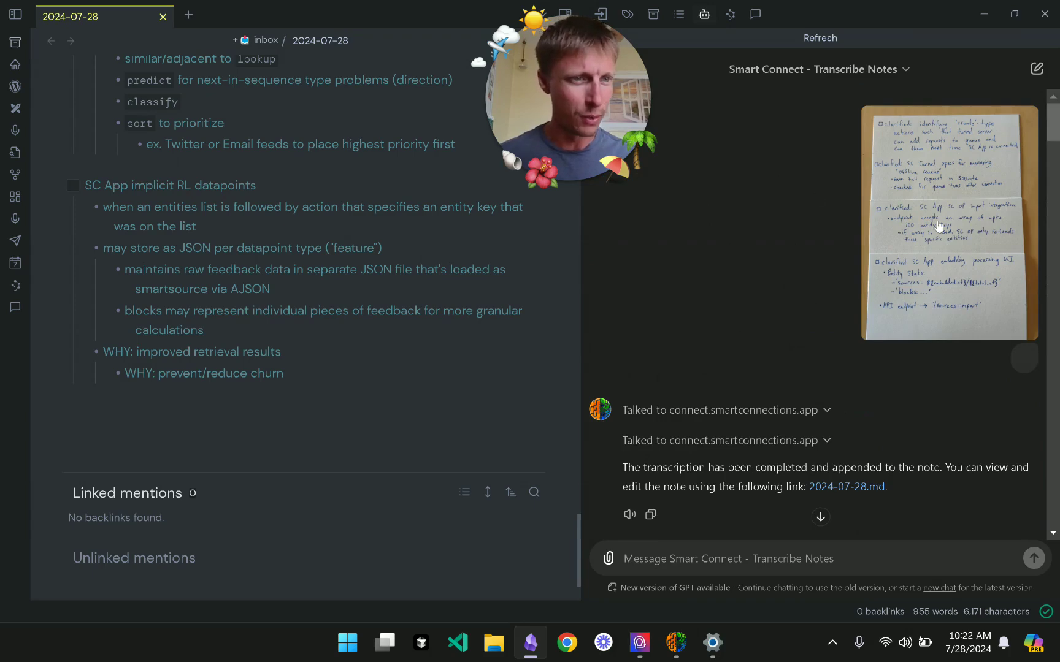
scroll(938, 227, "down", 10)
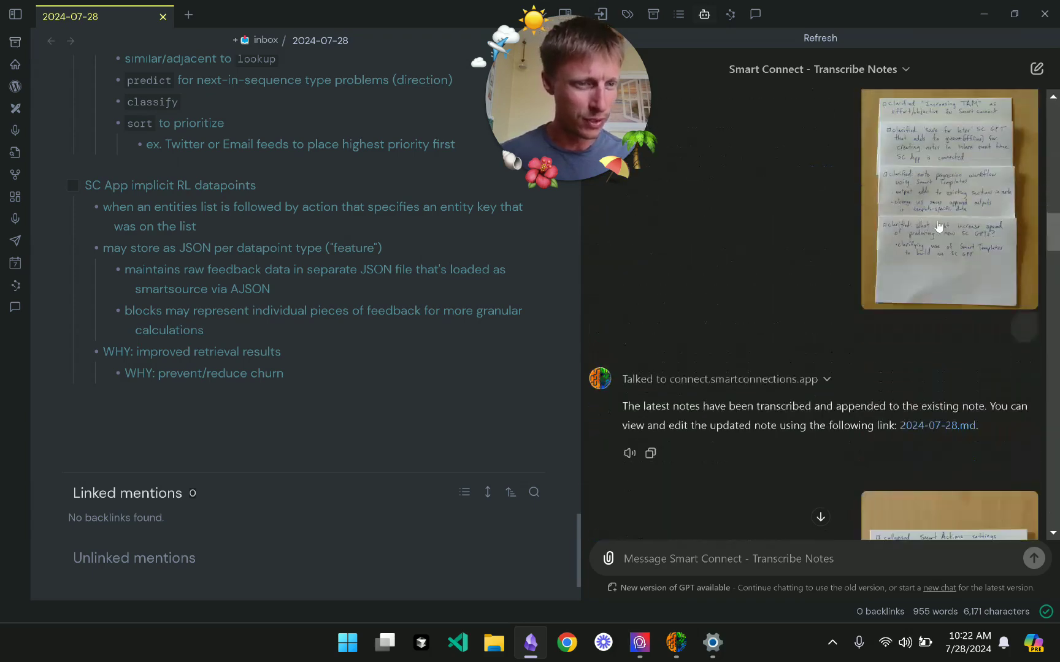
scroll(939, 227, "down", 10)
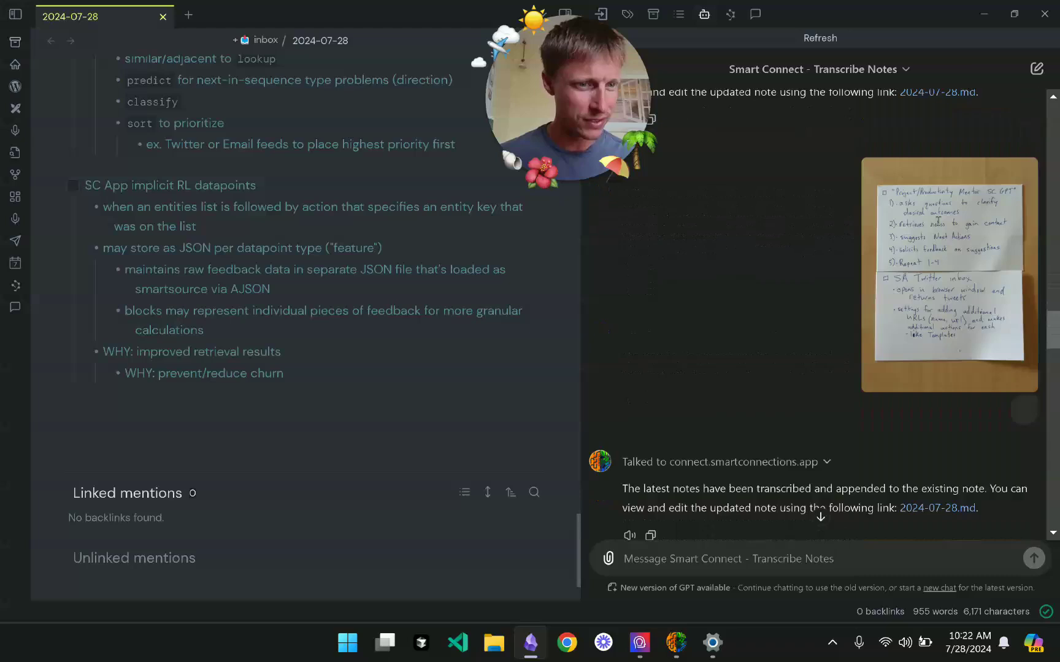
scroll(937, 220, "down", 10)
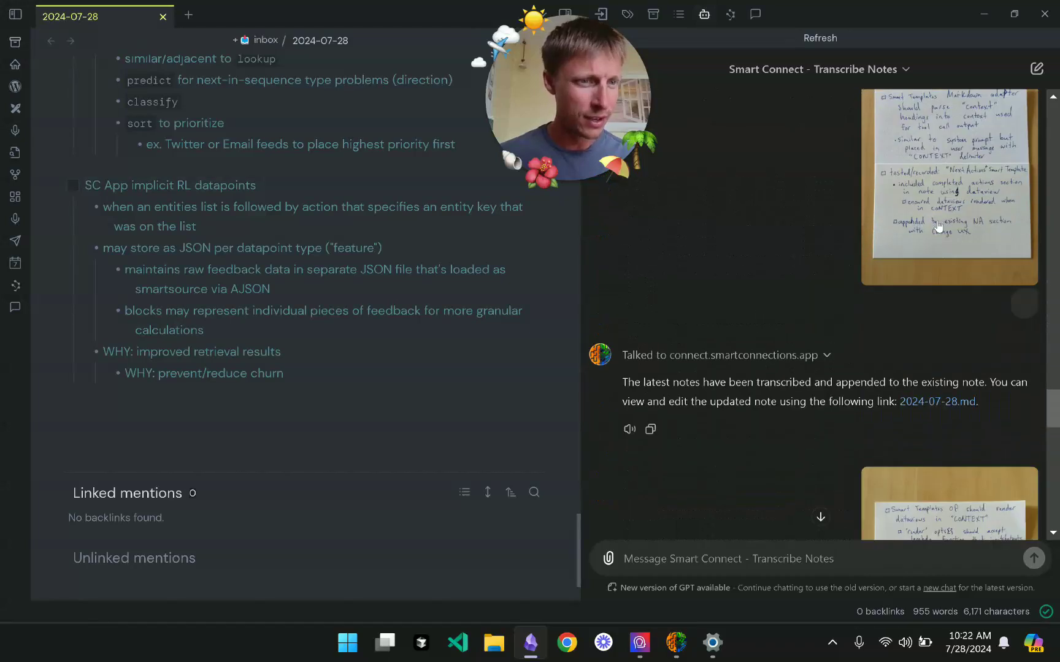
scroll(938, 227, "down", 10)
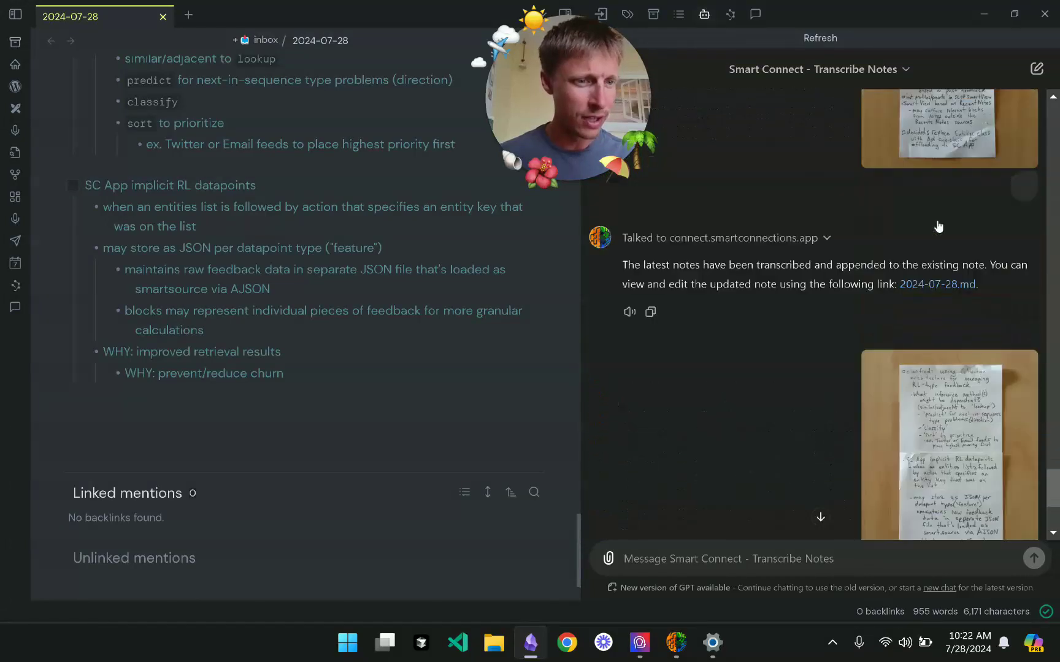
scroll(938, 226, "down", 4)
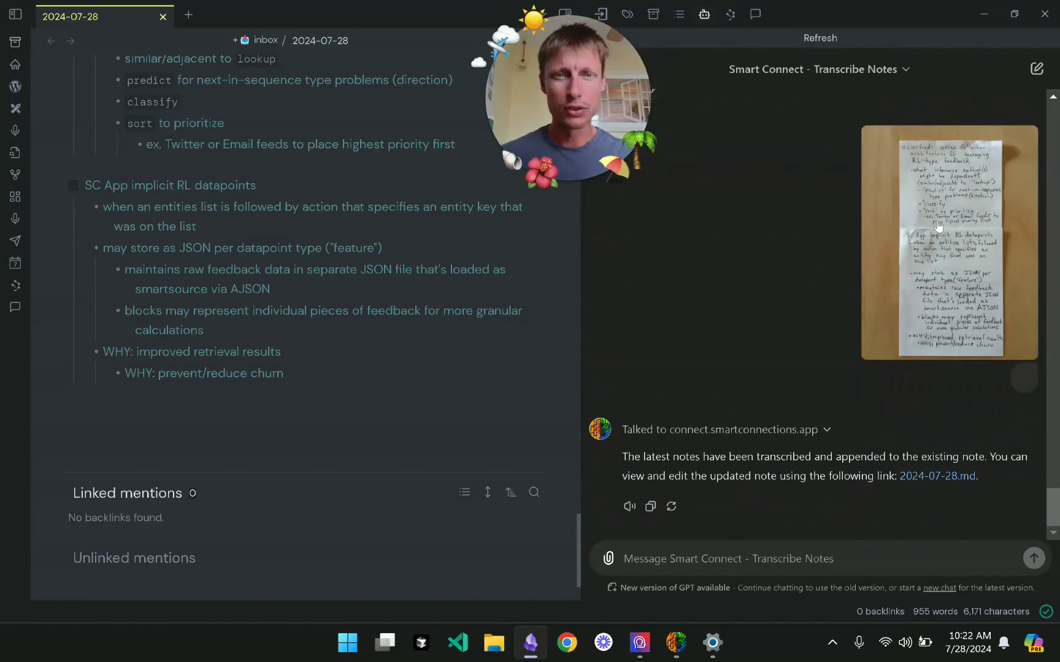